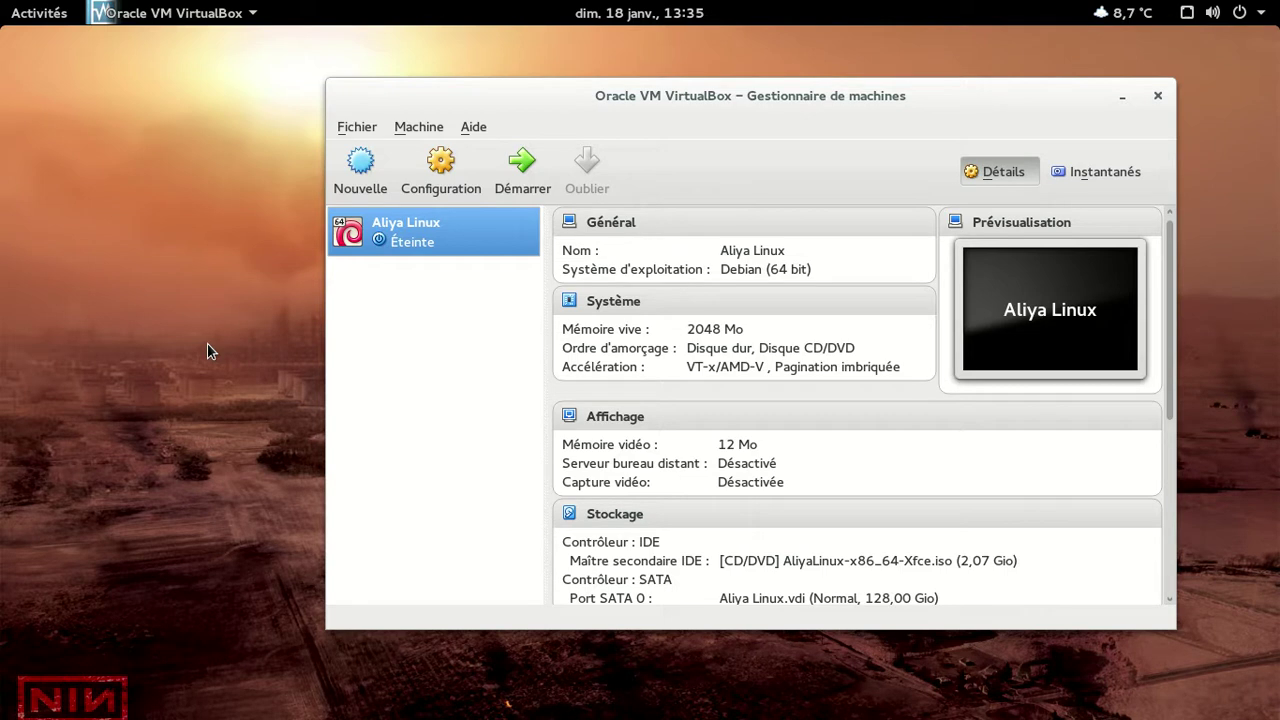
Start the Aliya Linux virtual machine, show it full screen and boot the AliyaLinux GNU/Linux entry.
click(548, 179)
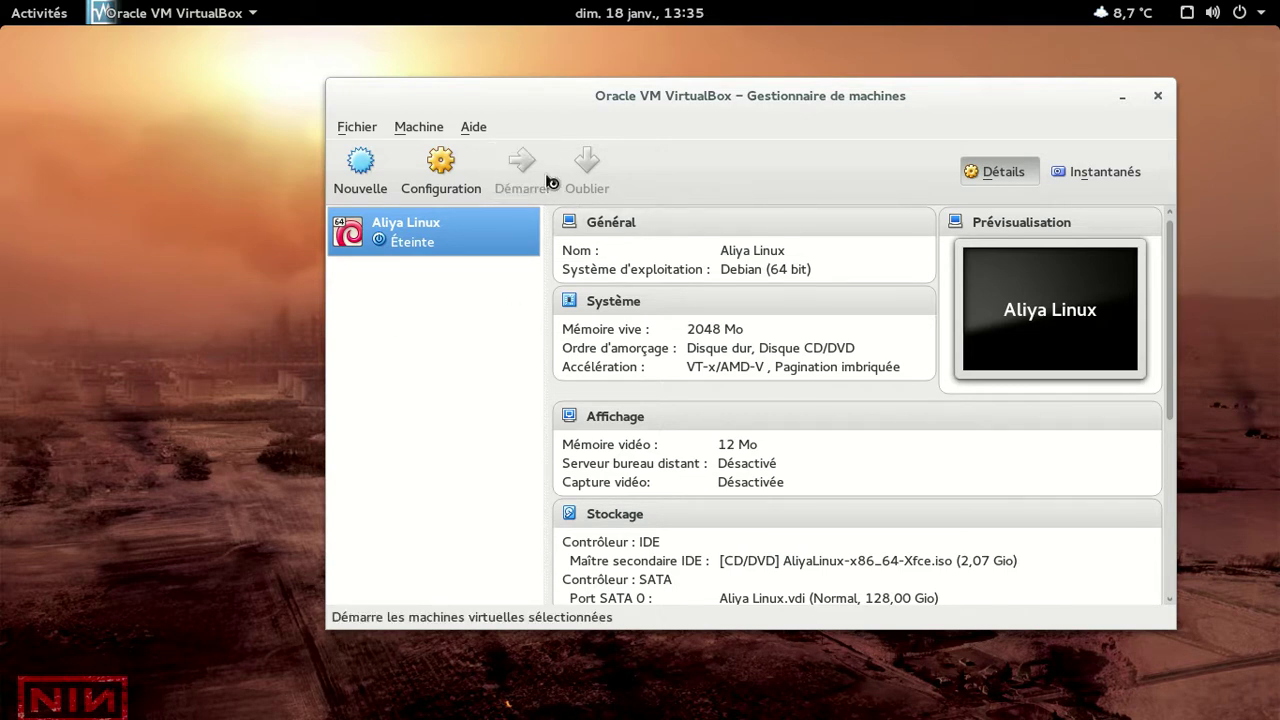
key(super+h)
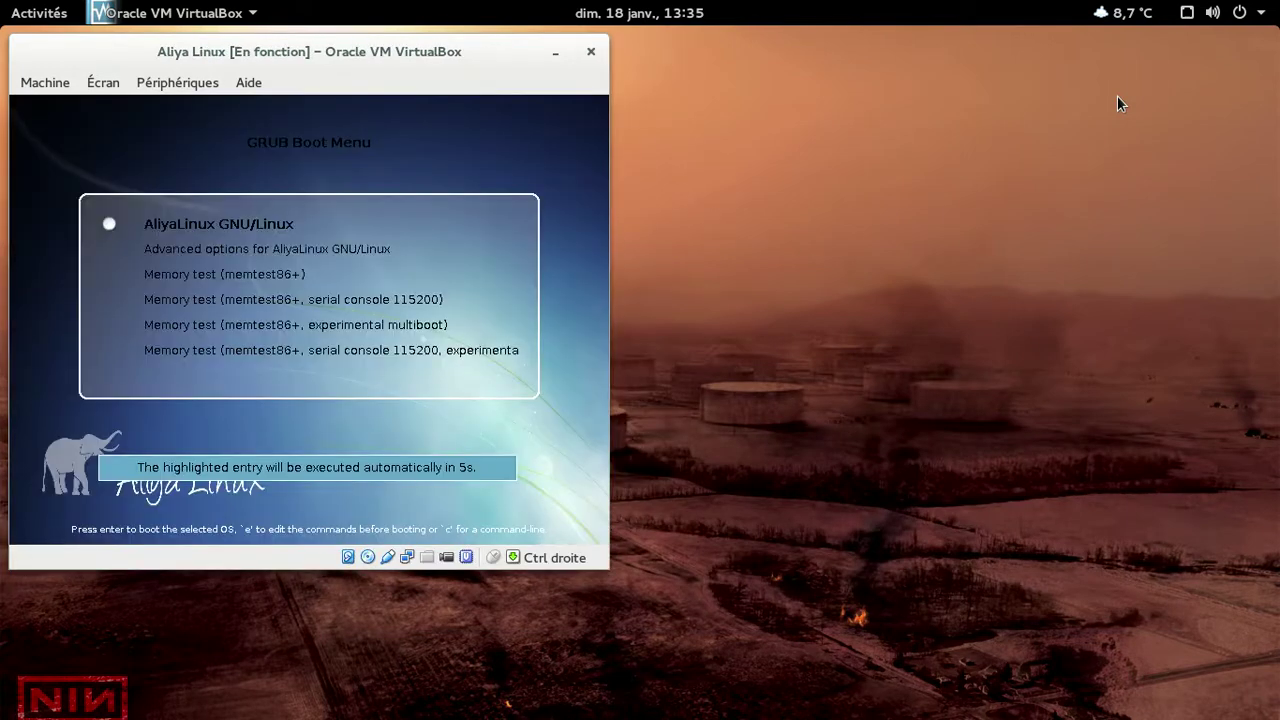
key(ctrl+f)
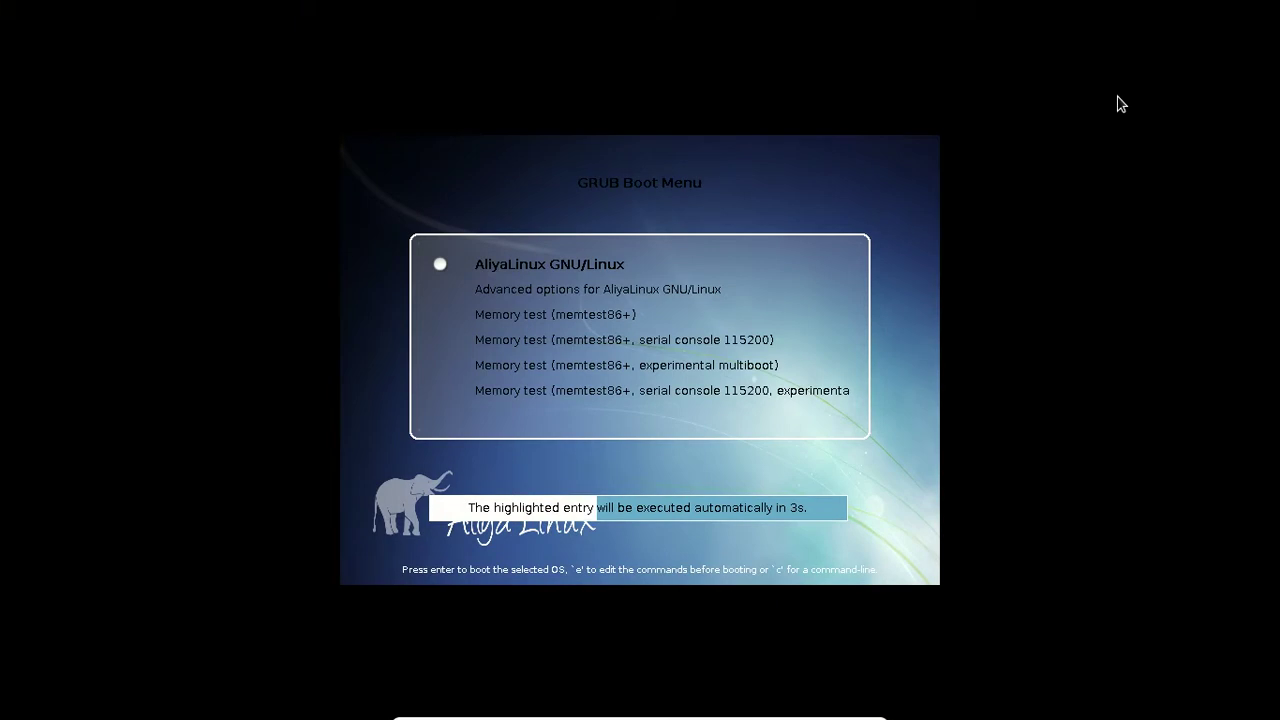
key(Return)
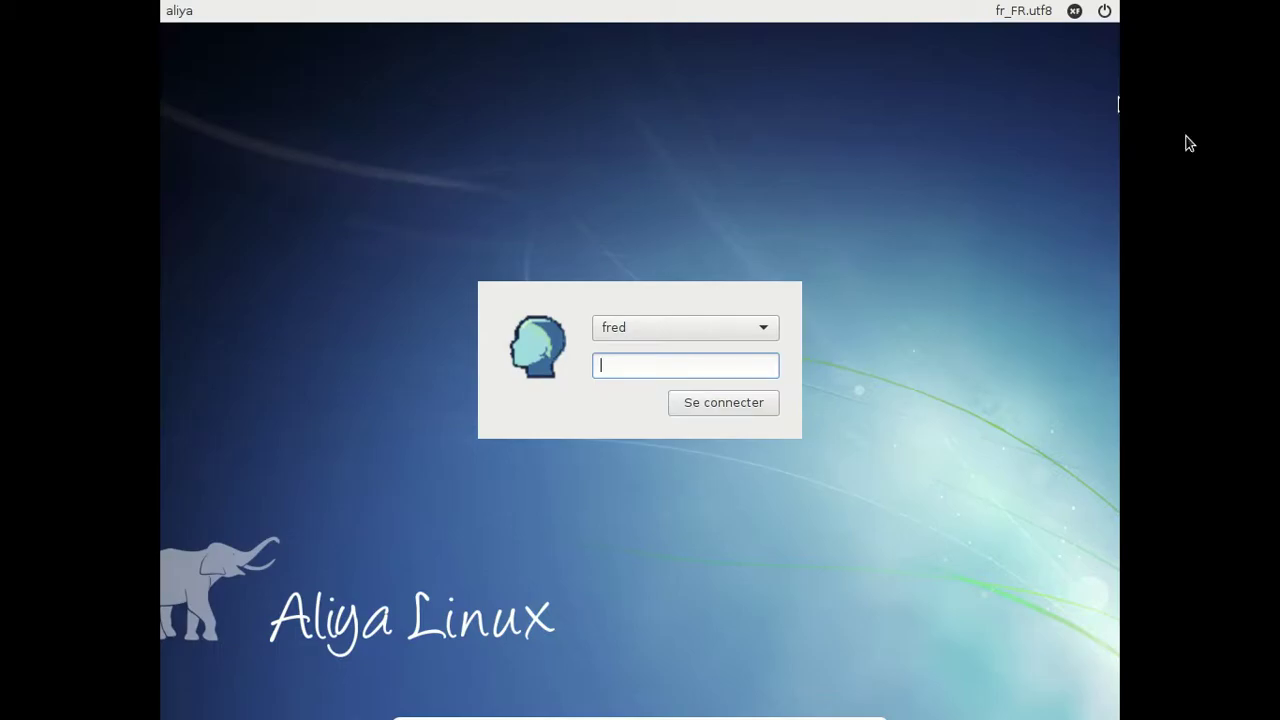
Check the available session types, keep Session Xfce and log in with the account password.
click(1072, 12)
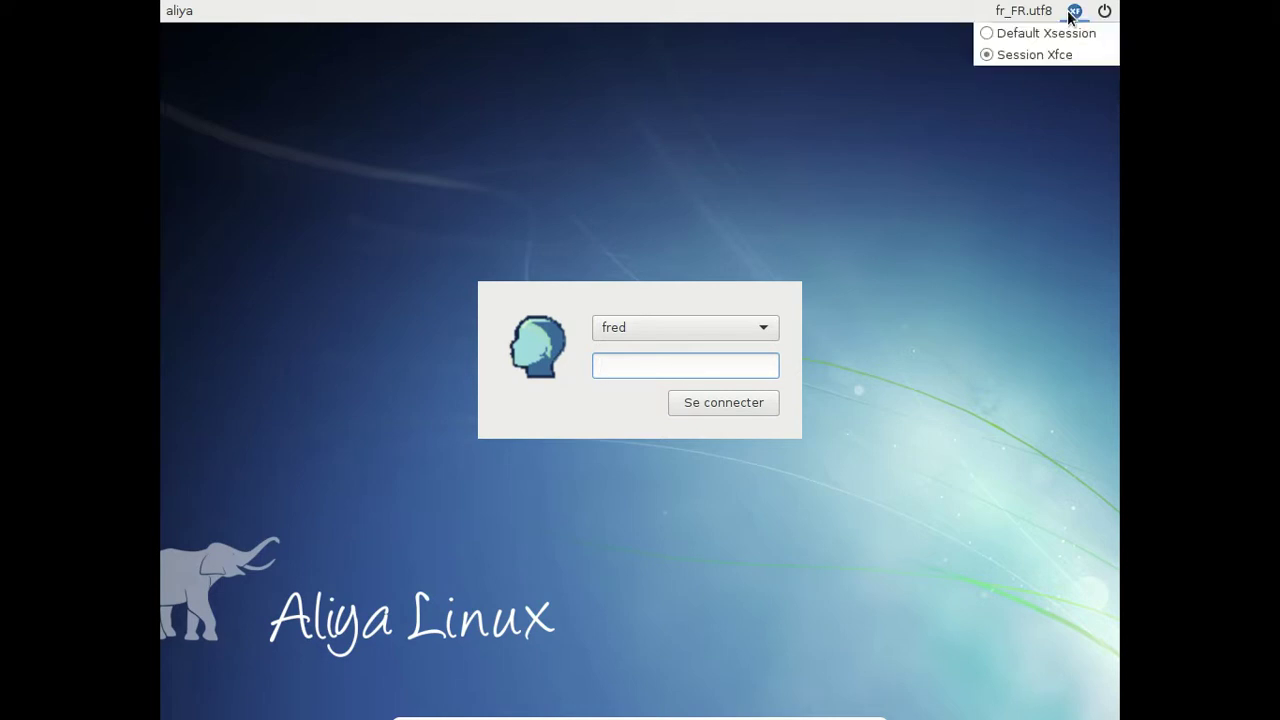
click(1072, 12)
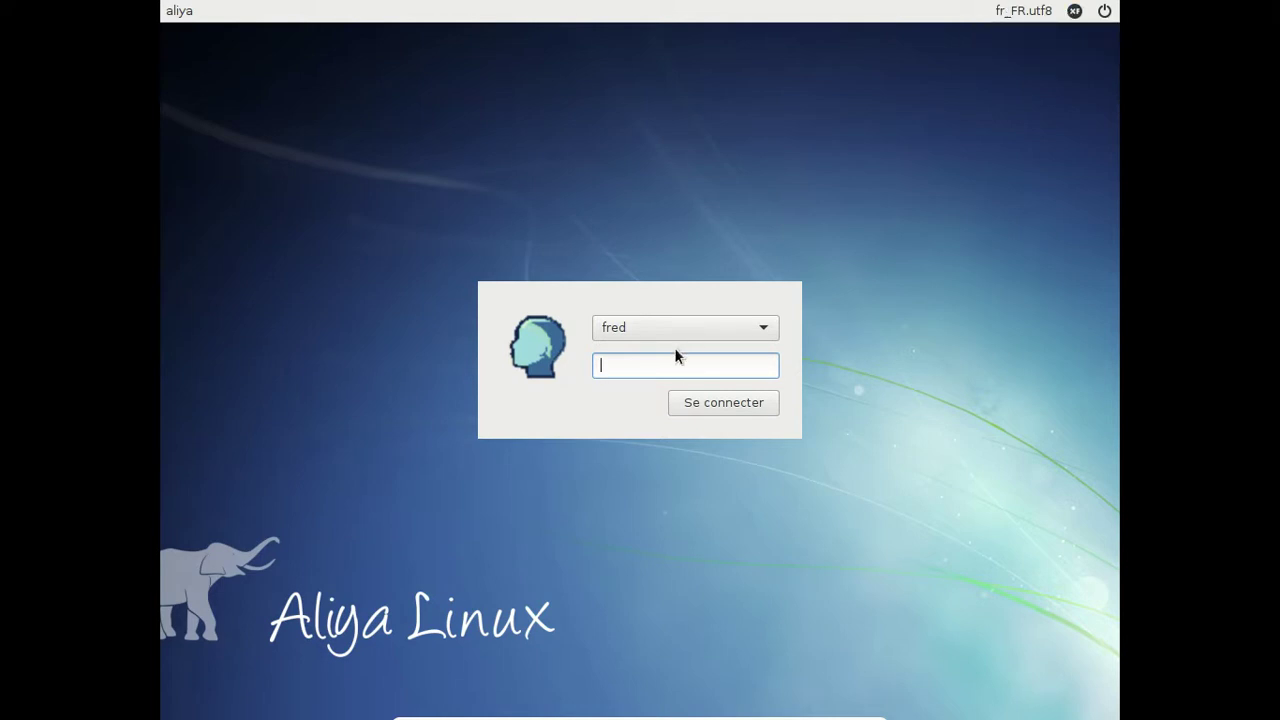
text(********)
key(Return)
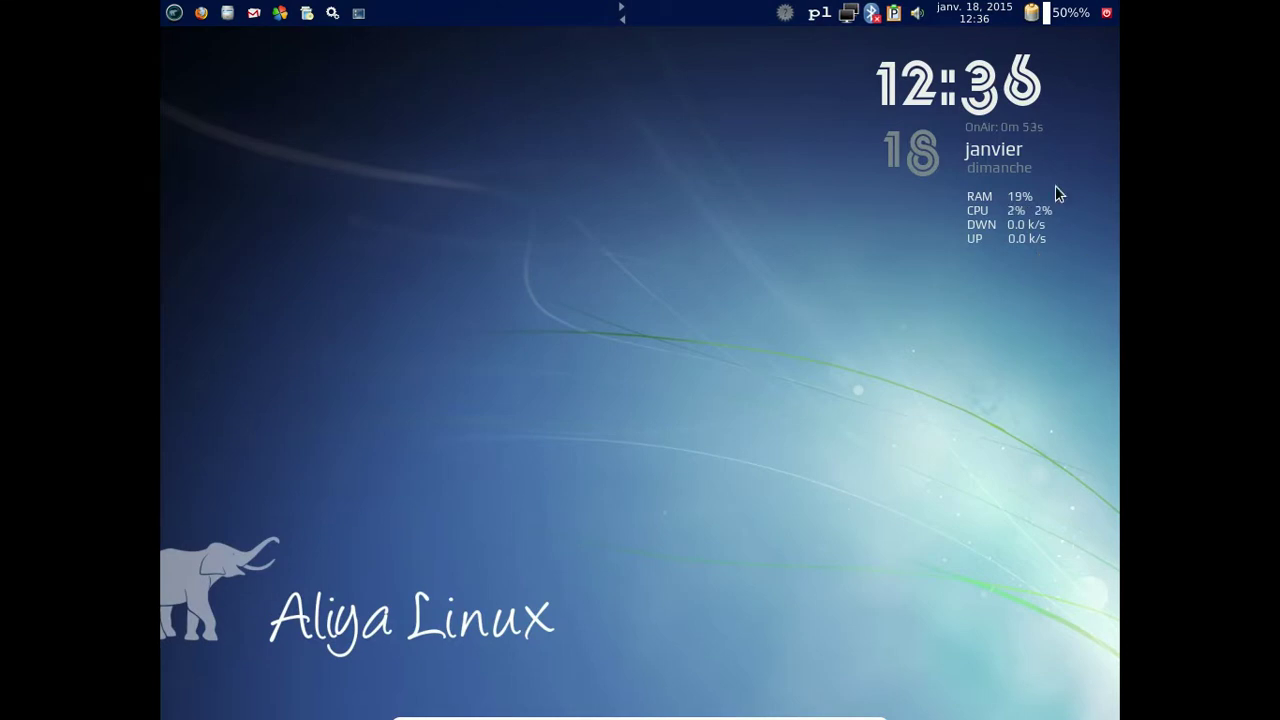
Switch the keyboard layout to fr and remove the pl and us layouts from the keyboard layout properties.
click(827, 18)
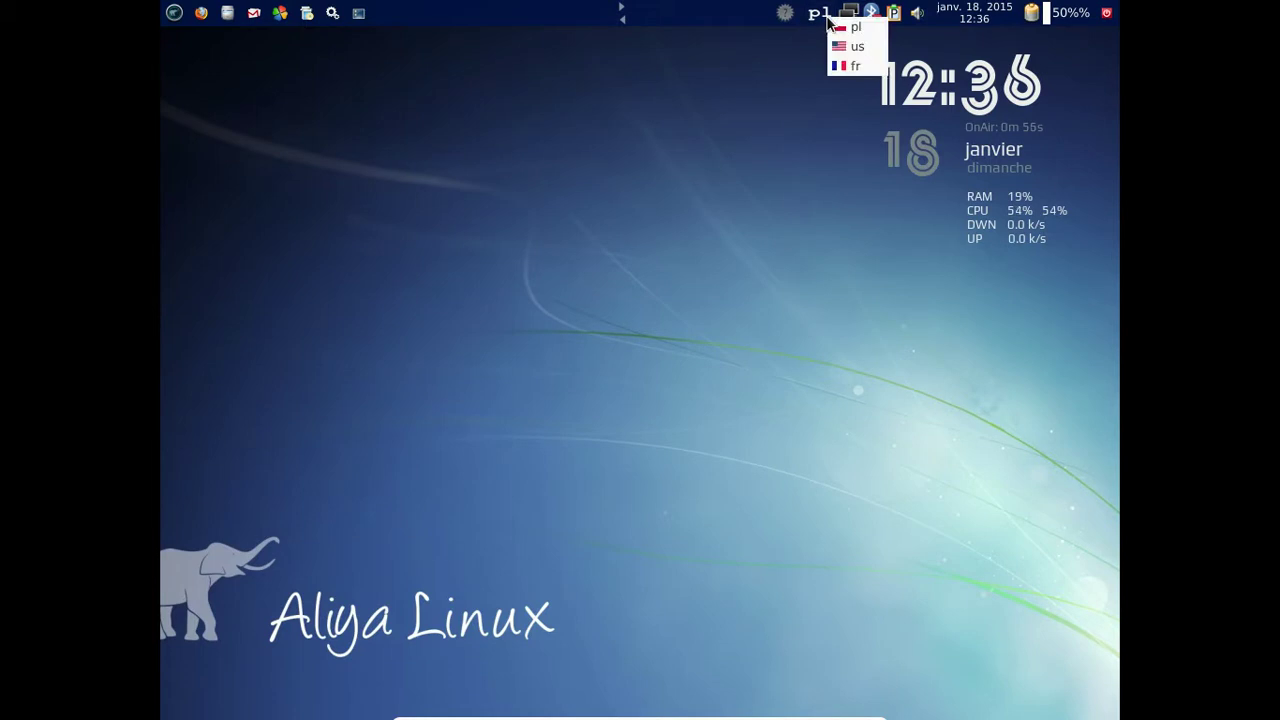
click(863, 66)
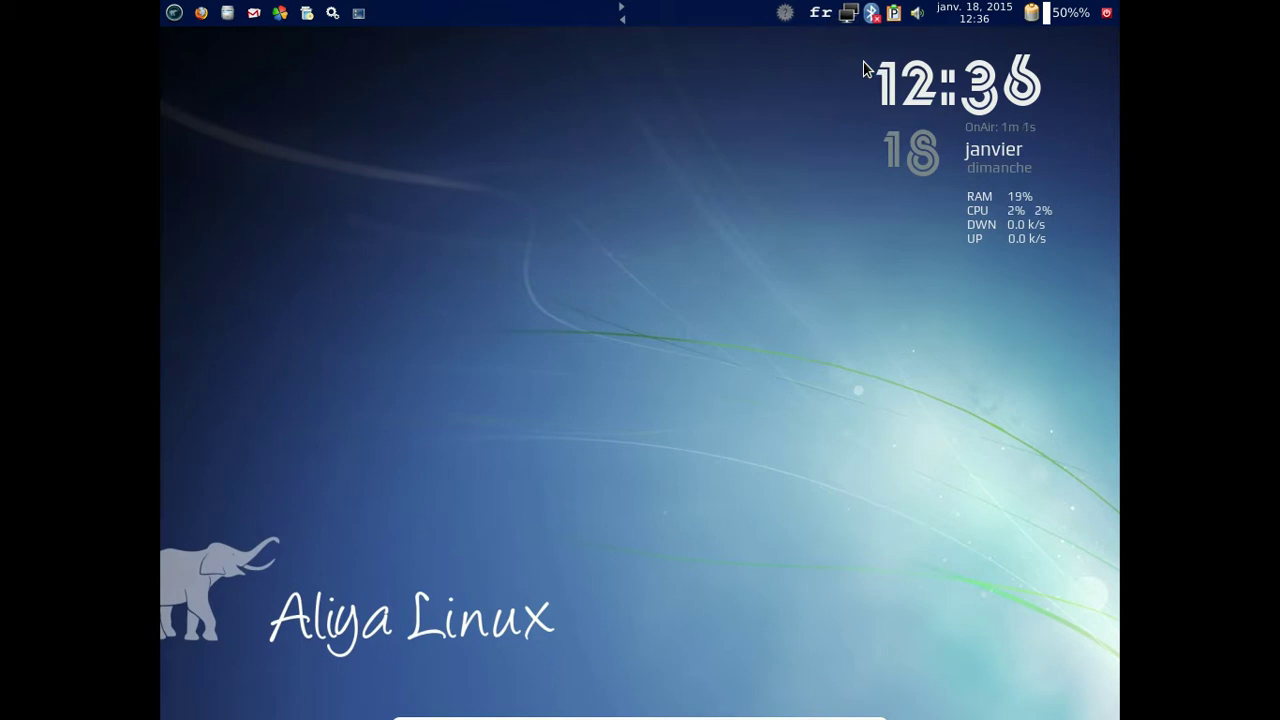
right_click(814, 20)
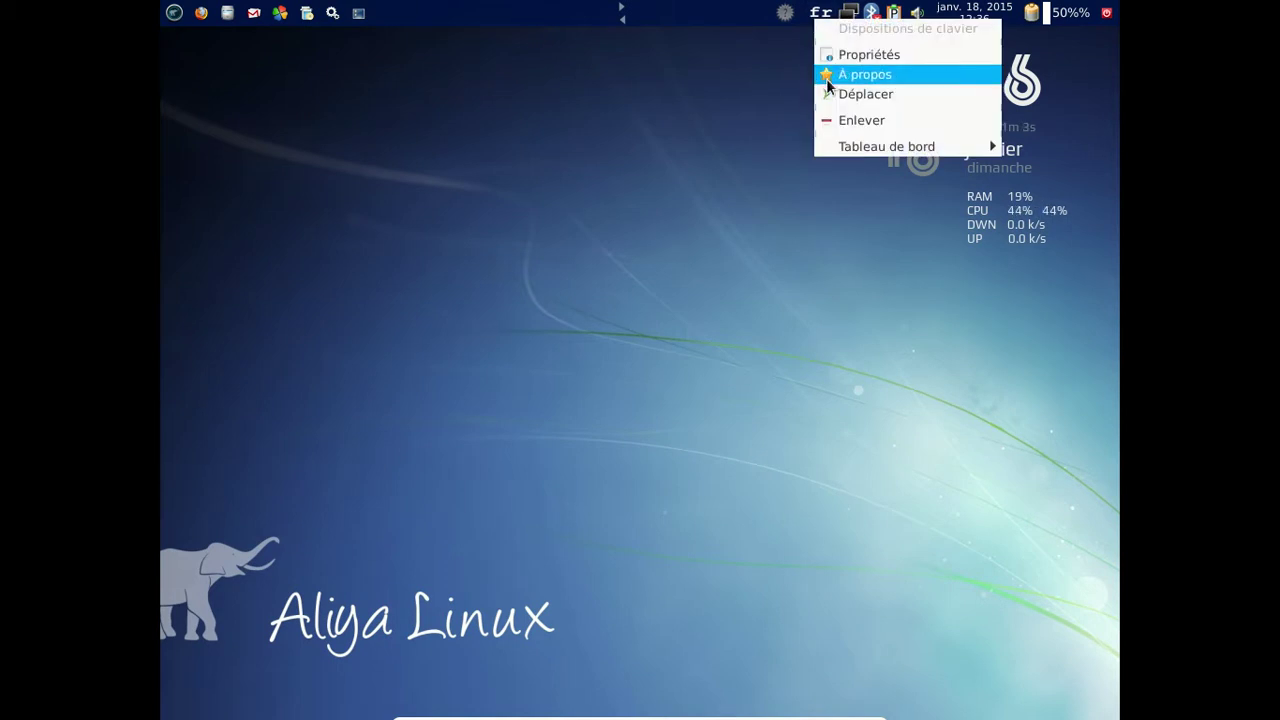
click(841, 59)
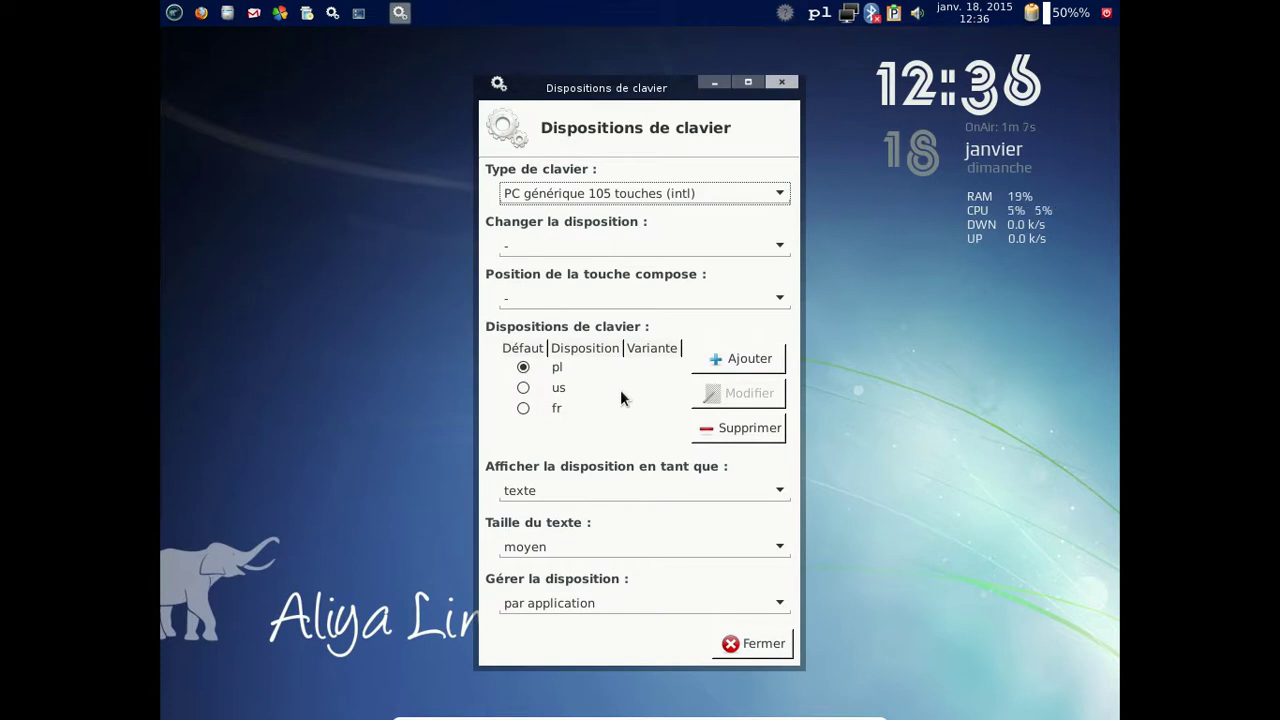
click(712, 426)
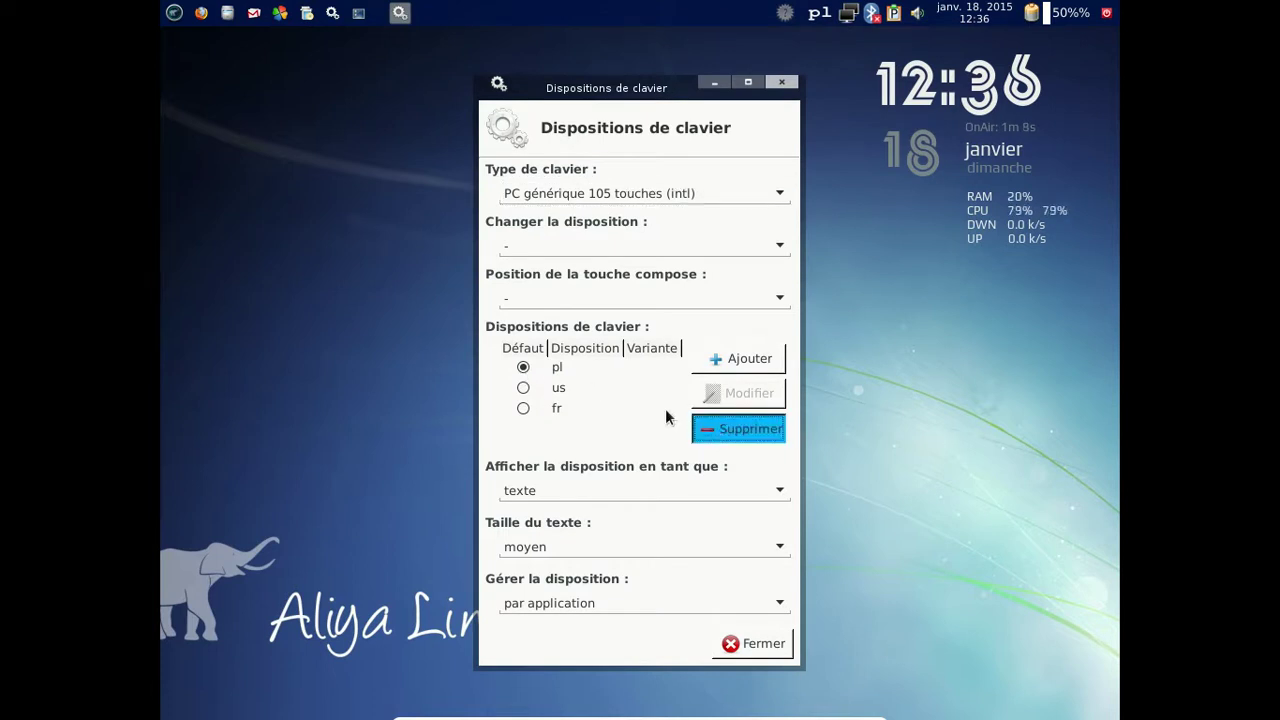
click(633, 369)
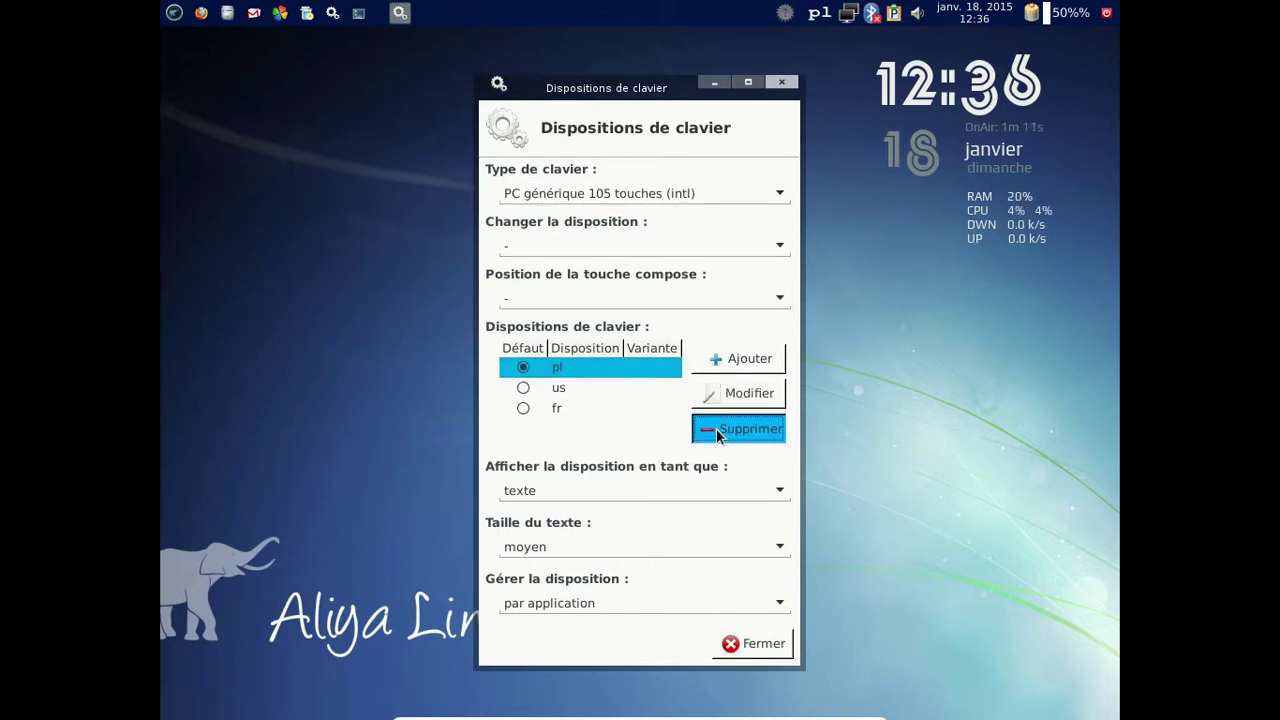
click(716, 428)
click(631, 372)
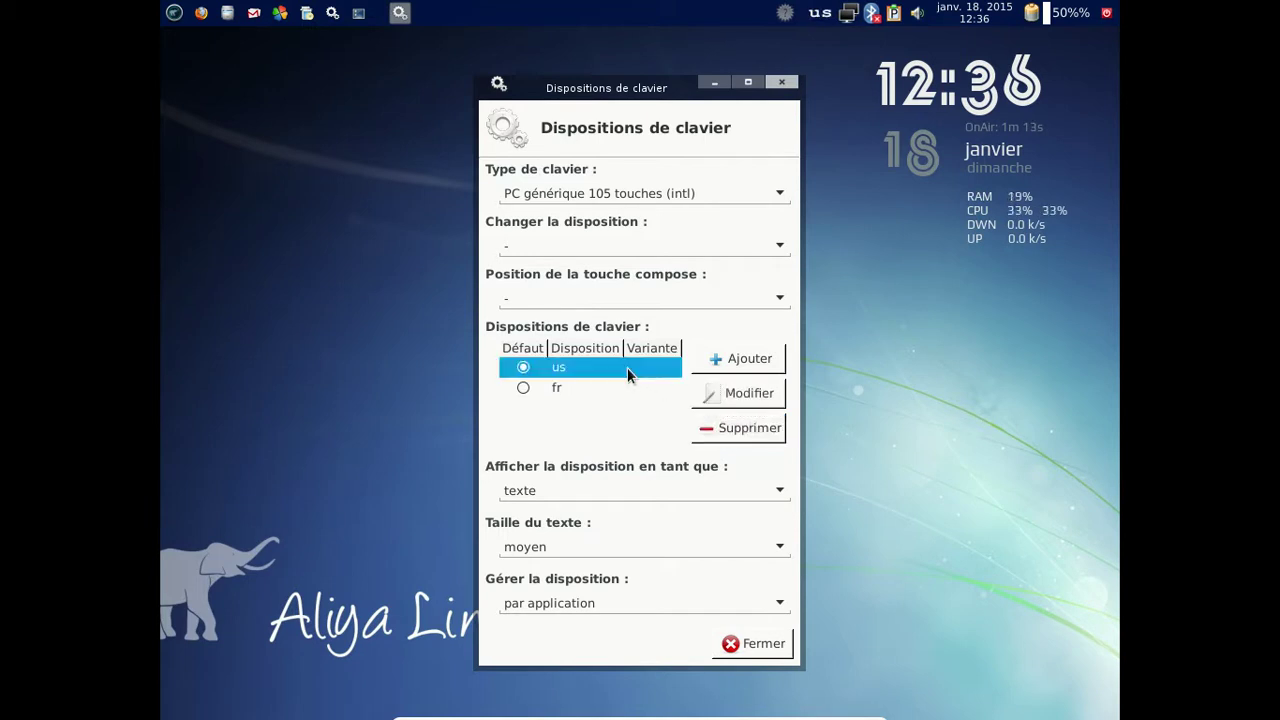
click(708, 428)
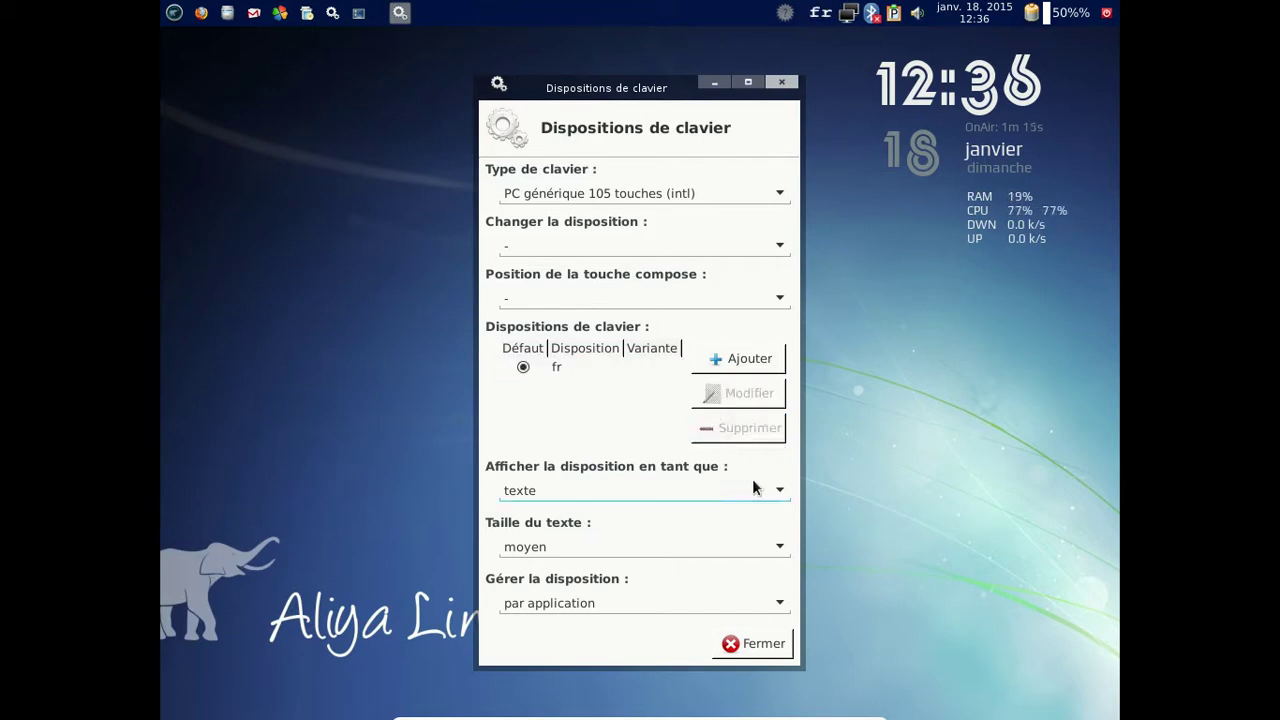
click(737, 644)
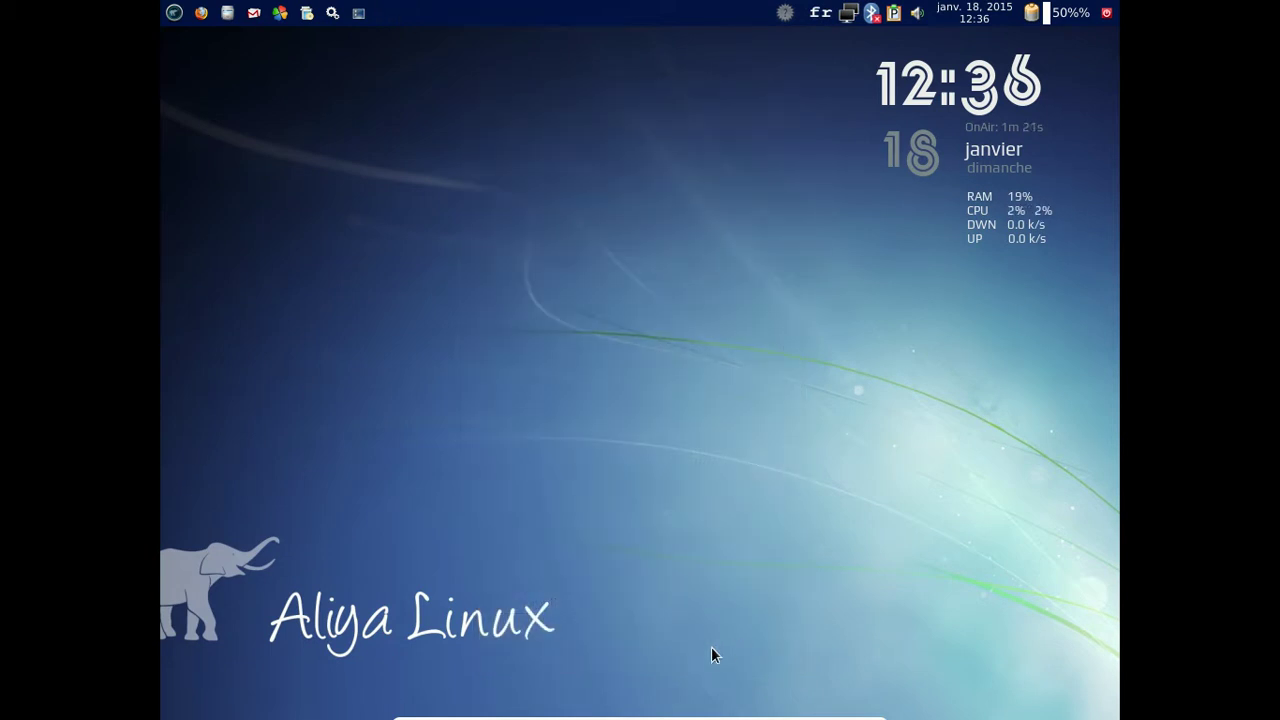
Look over the applications menu and the weather report for the configured location, closing each.
click(176, 14)
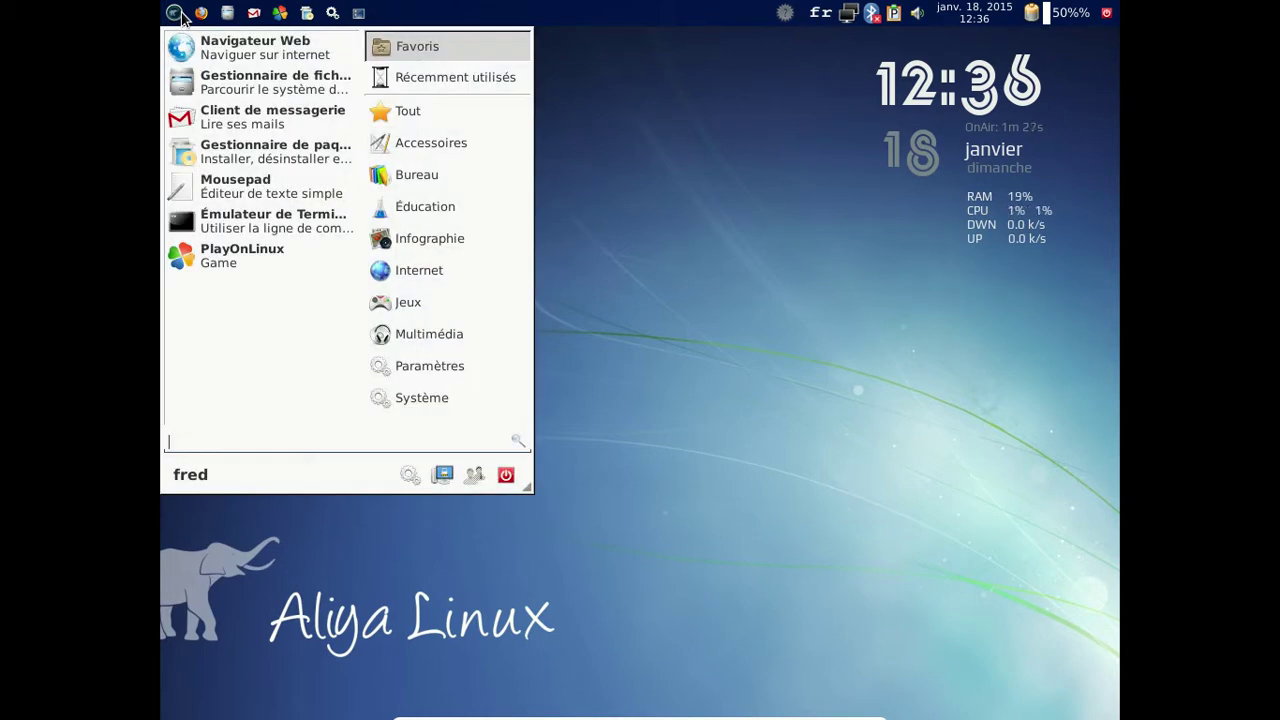
click(688, 194)
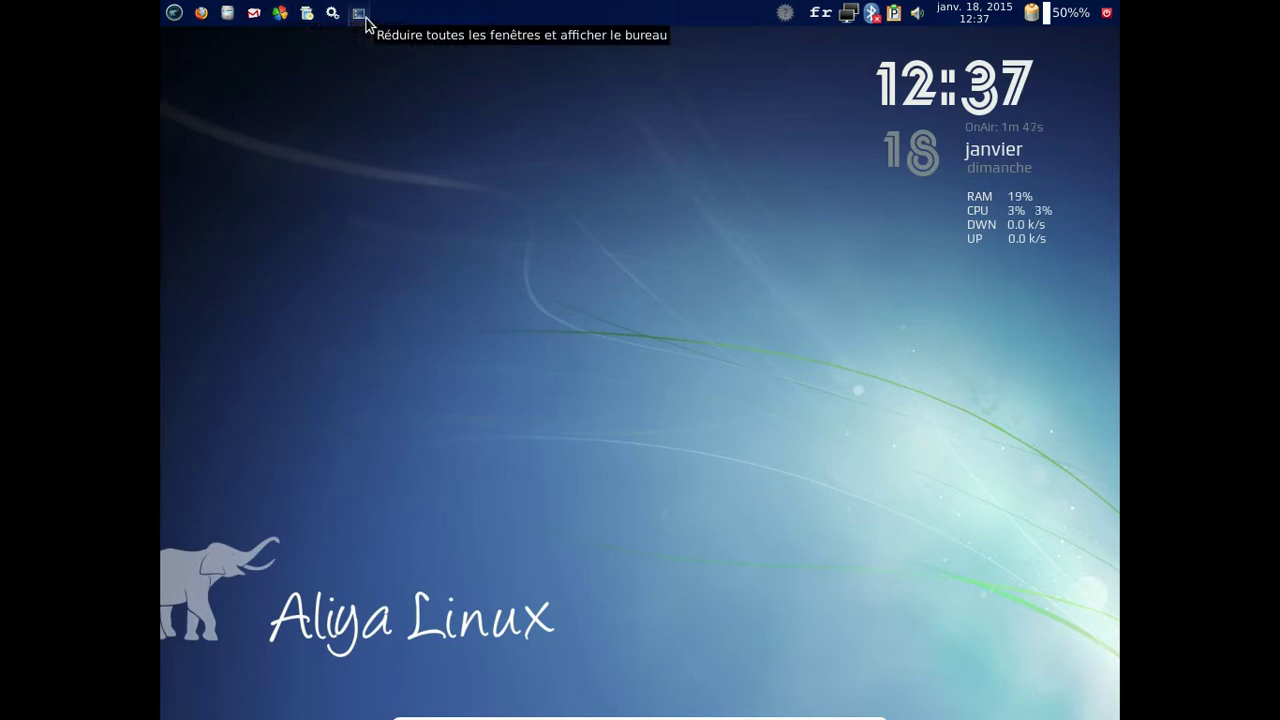
click(783, 13)
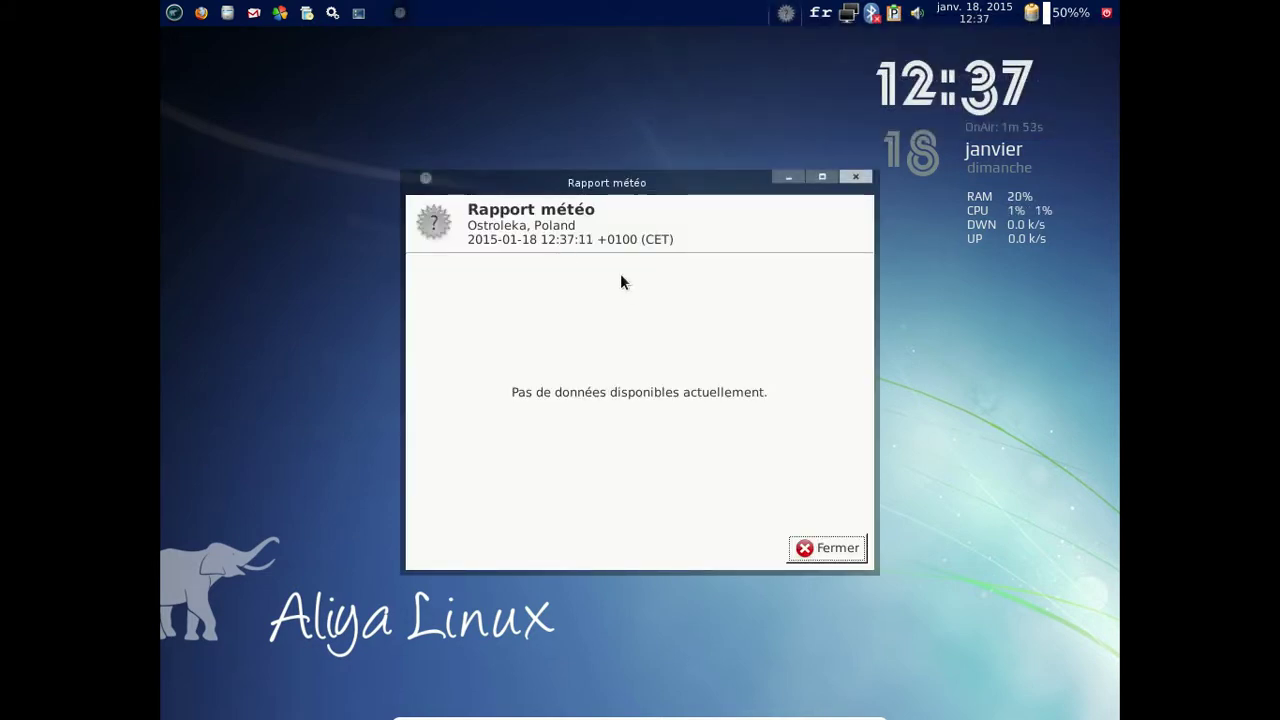
click(854, 178)
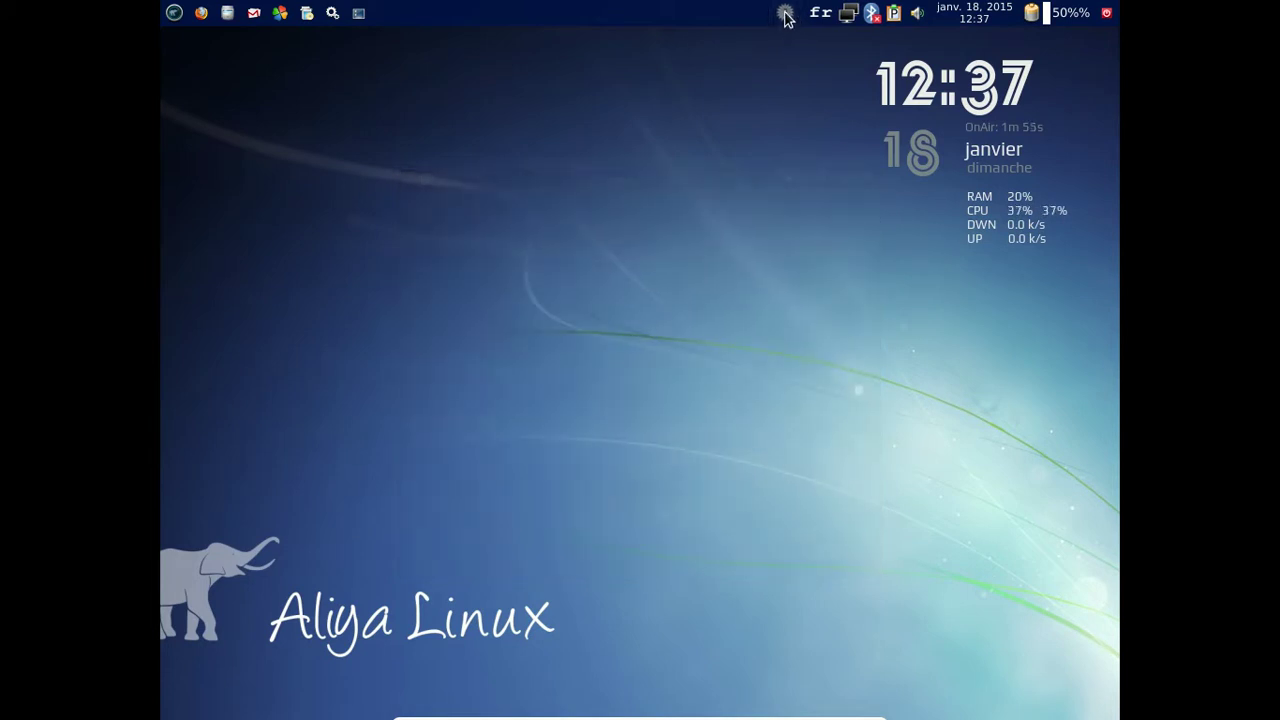
Set the weather plugin's location to Biganos, Arcachon, Gironde by searching for Biganos in its location settings.
right_click(785, 16)
click(818, 45)
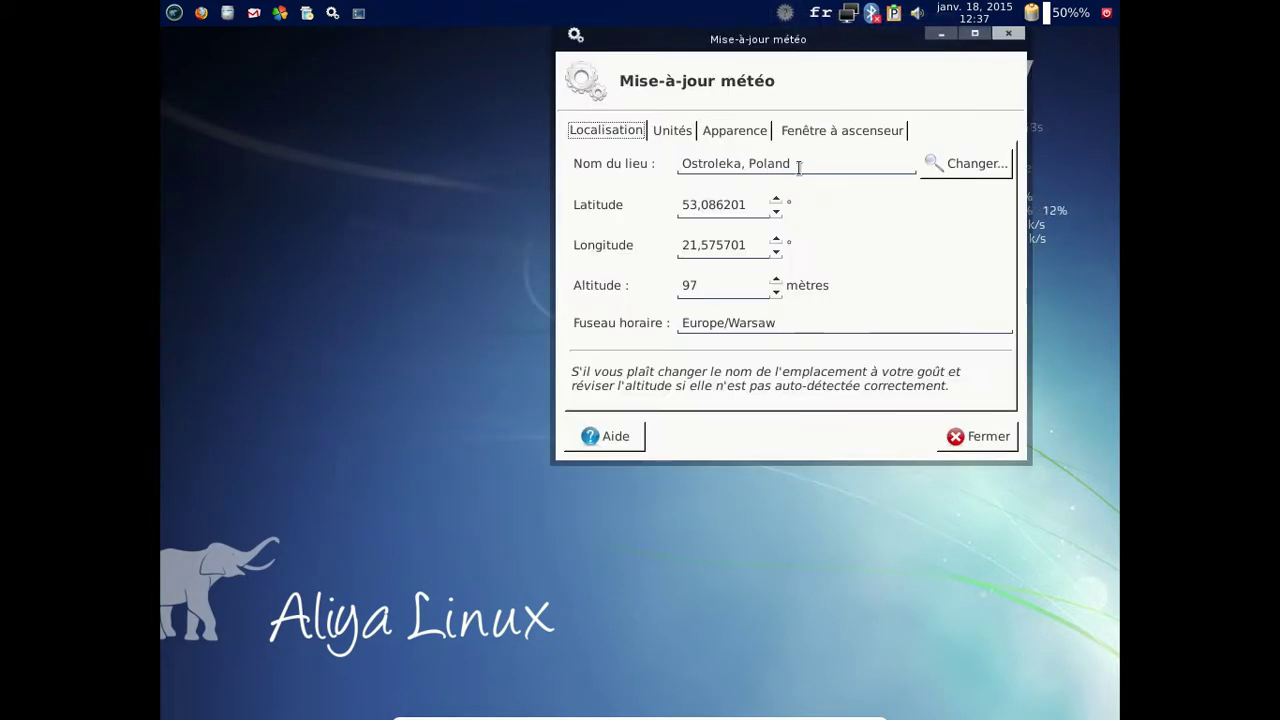
drag(800, 163, 655, 150)
text(Big)
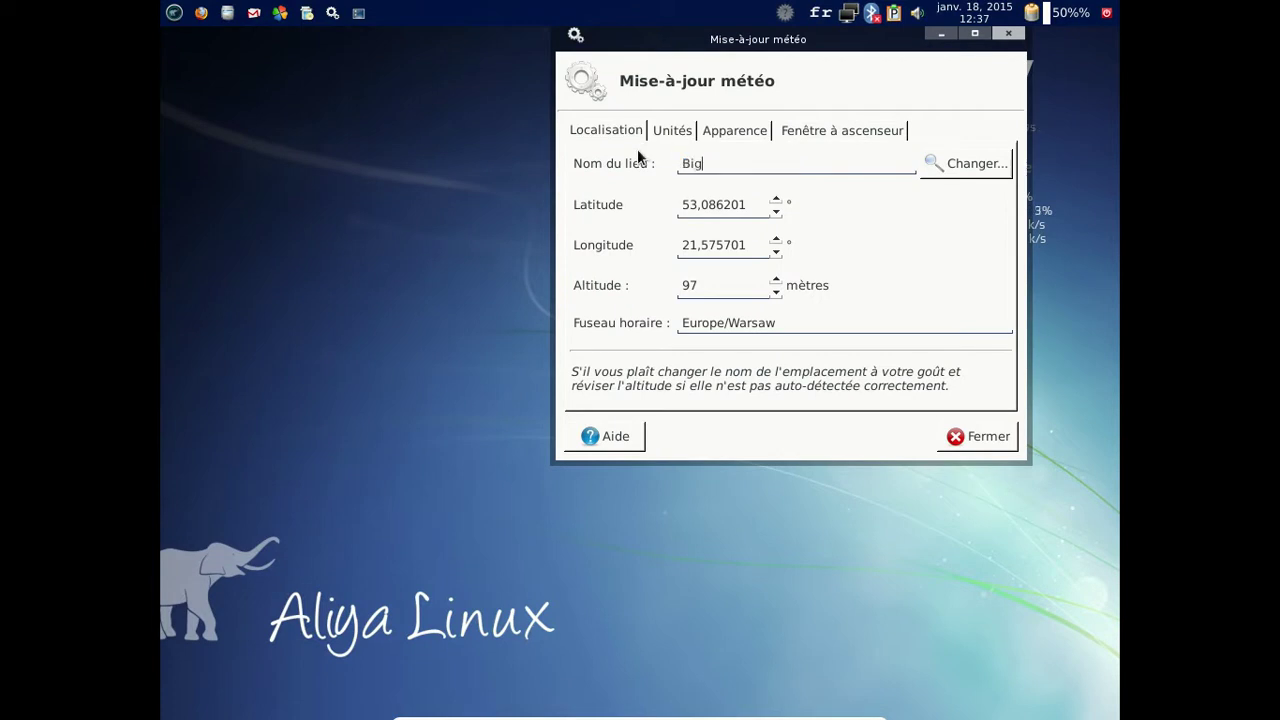
text(anos, France)
click(968, 164)
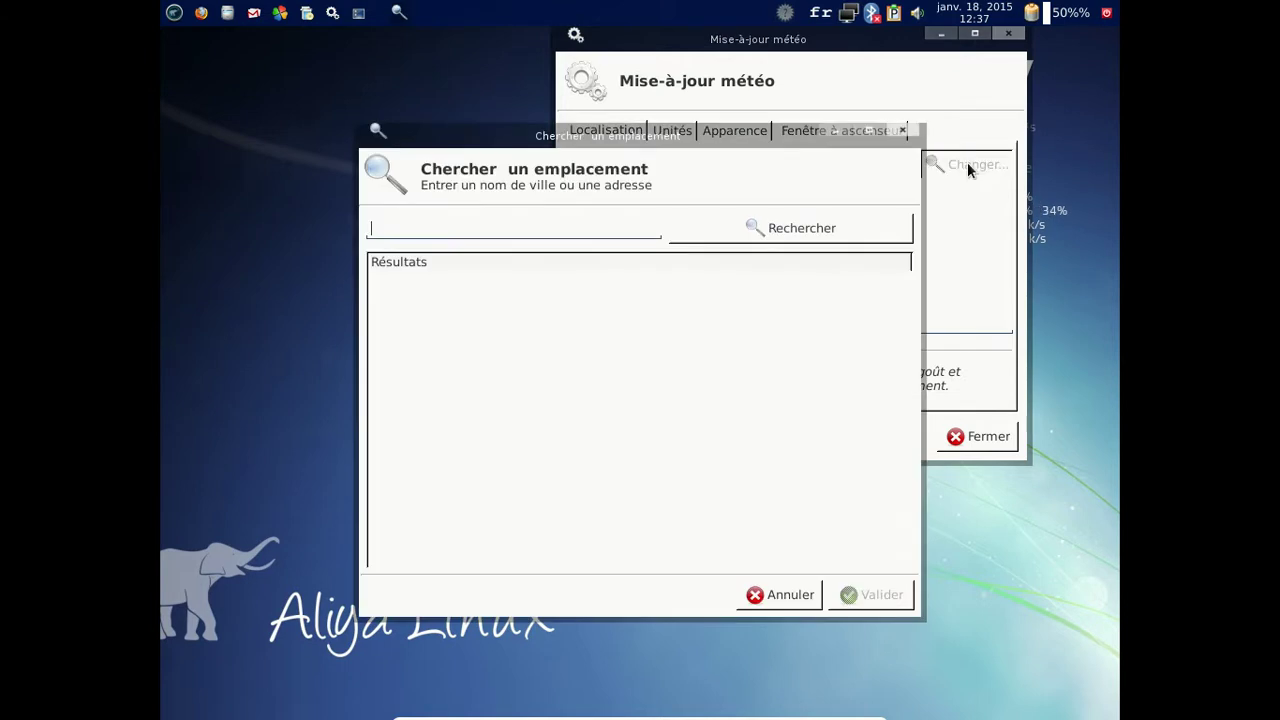
text(Biganos)
key(Return)
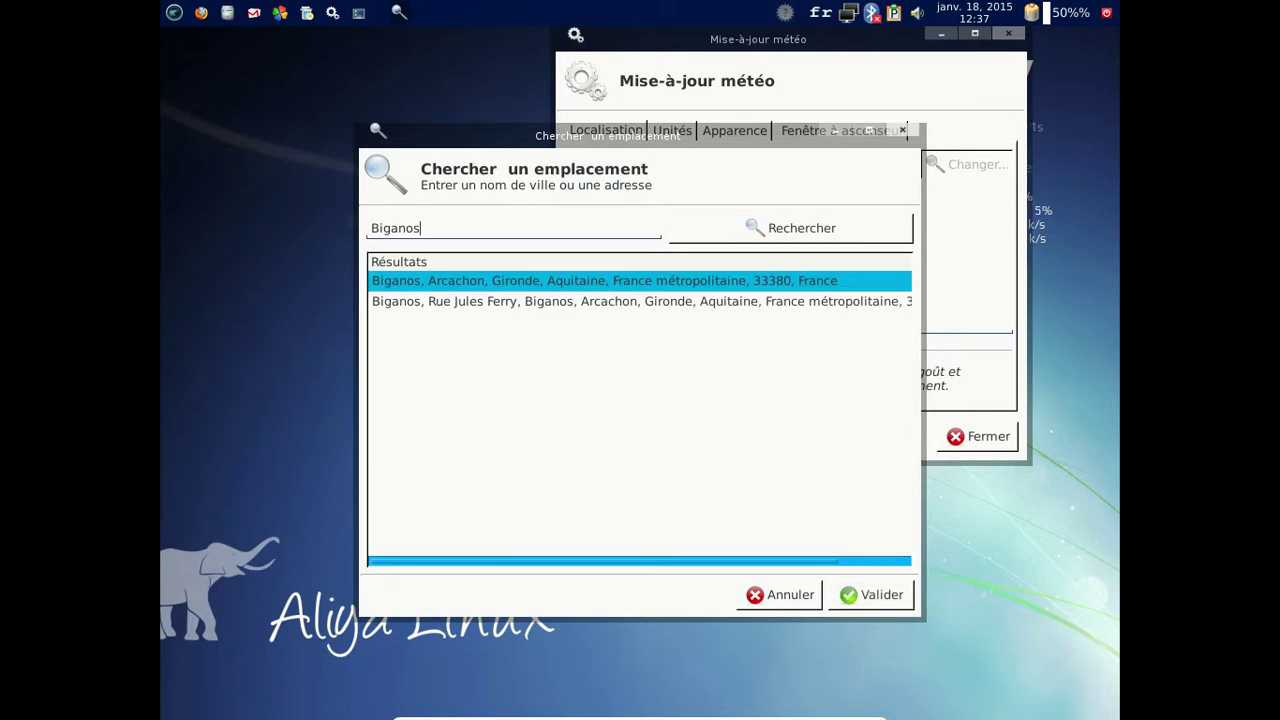
click(891, 595)
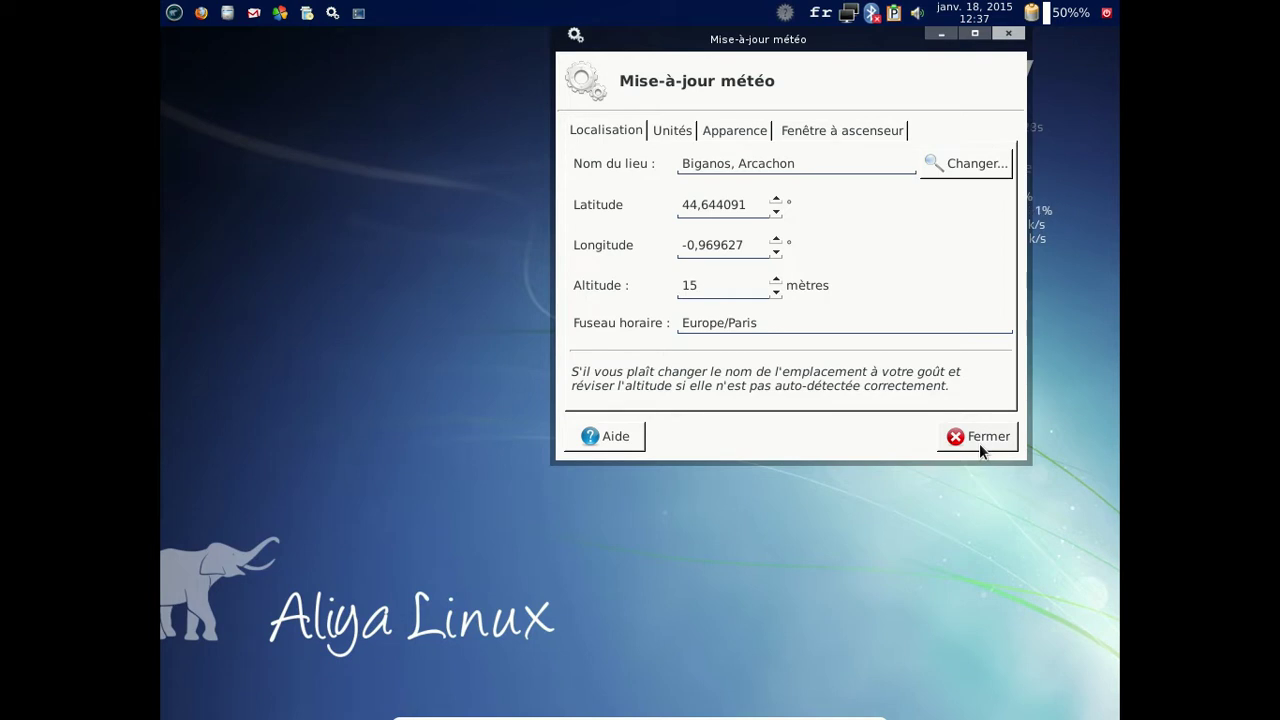
Remove the Sens du vent and Vitesse du vent labels from the weather scrollbox, close the settings and recheck the weather report.
click(805, 131)
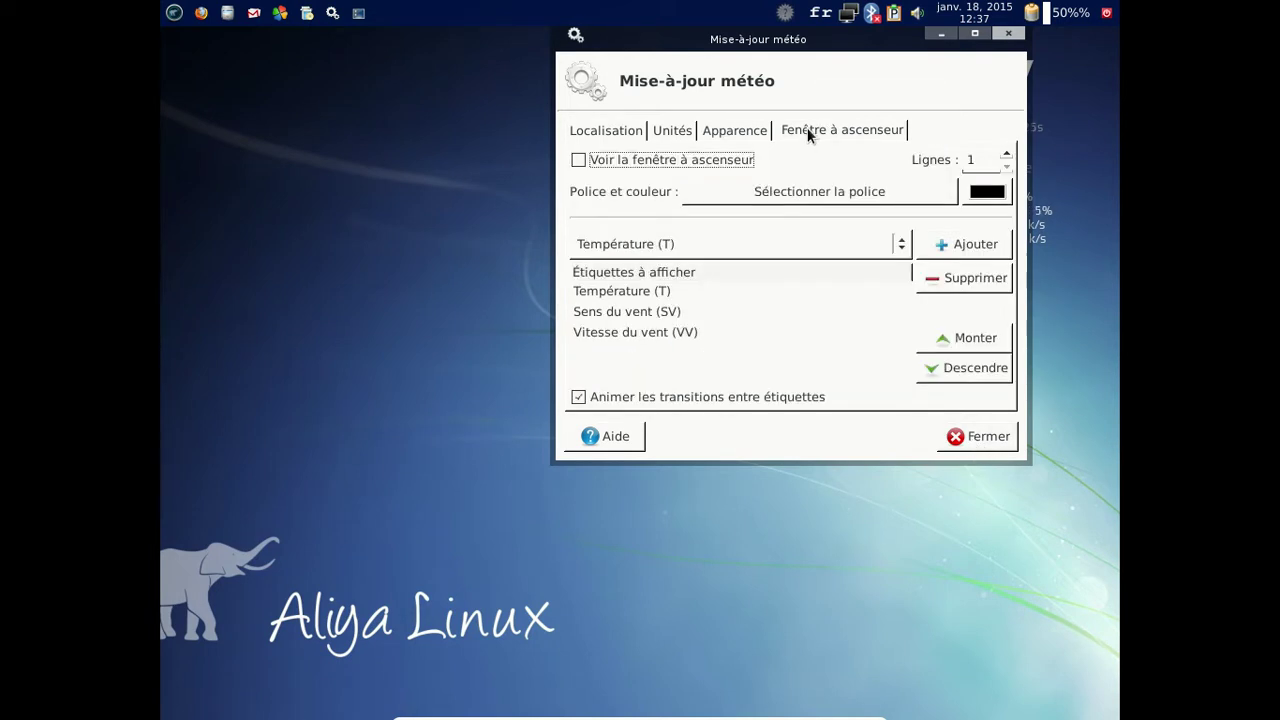
click(820, 299)
click(799, 316)
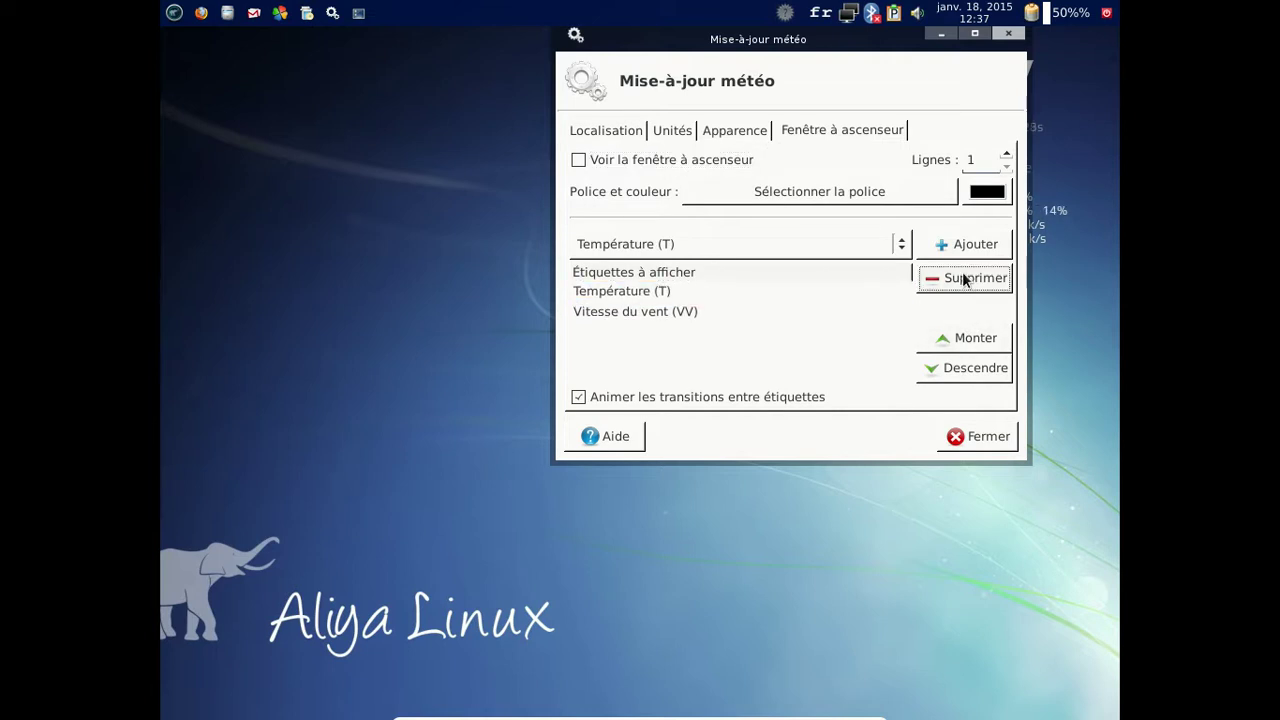
click(682, 312)
click(922, 284)
click(985, 432)
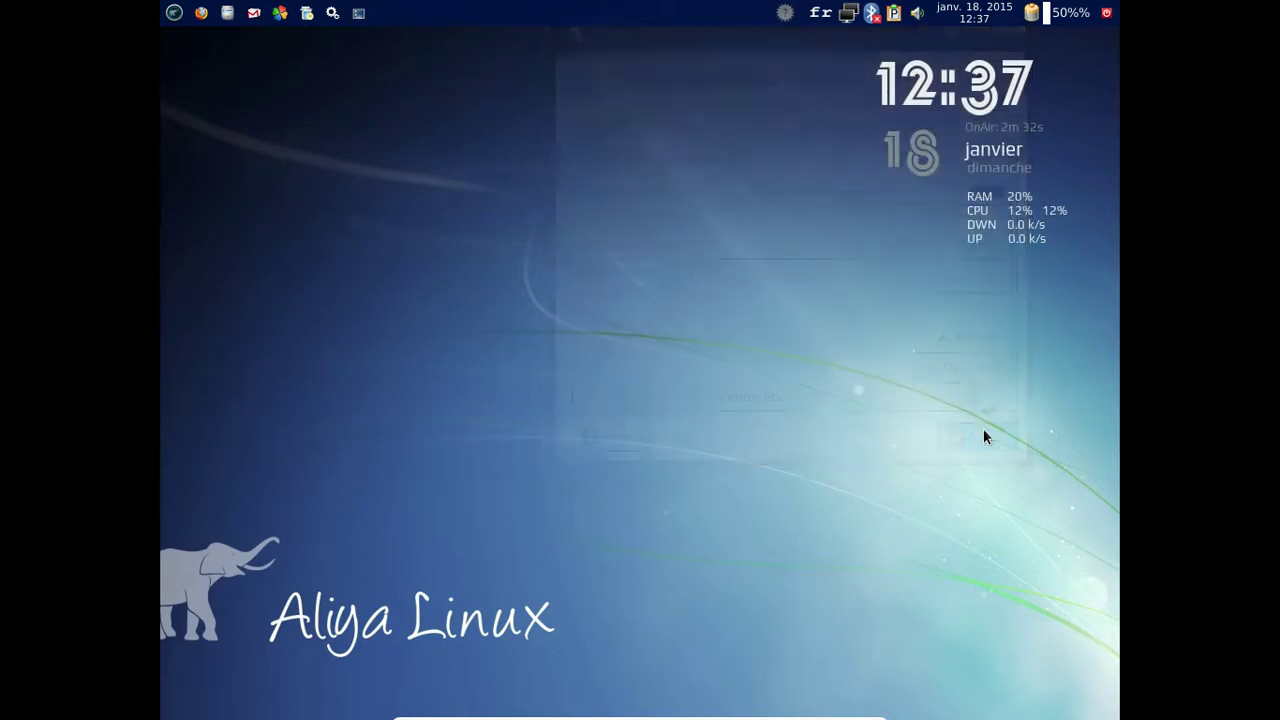
click(790, 14)
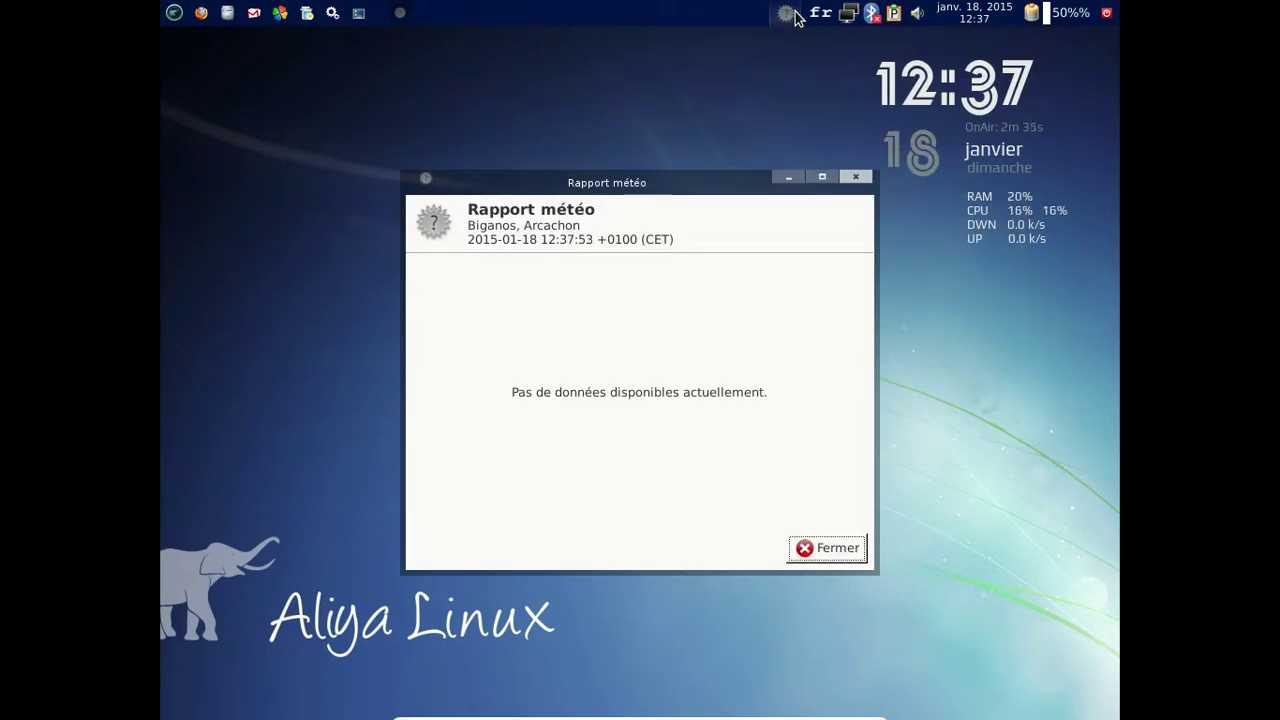
click(855, 178)
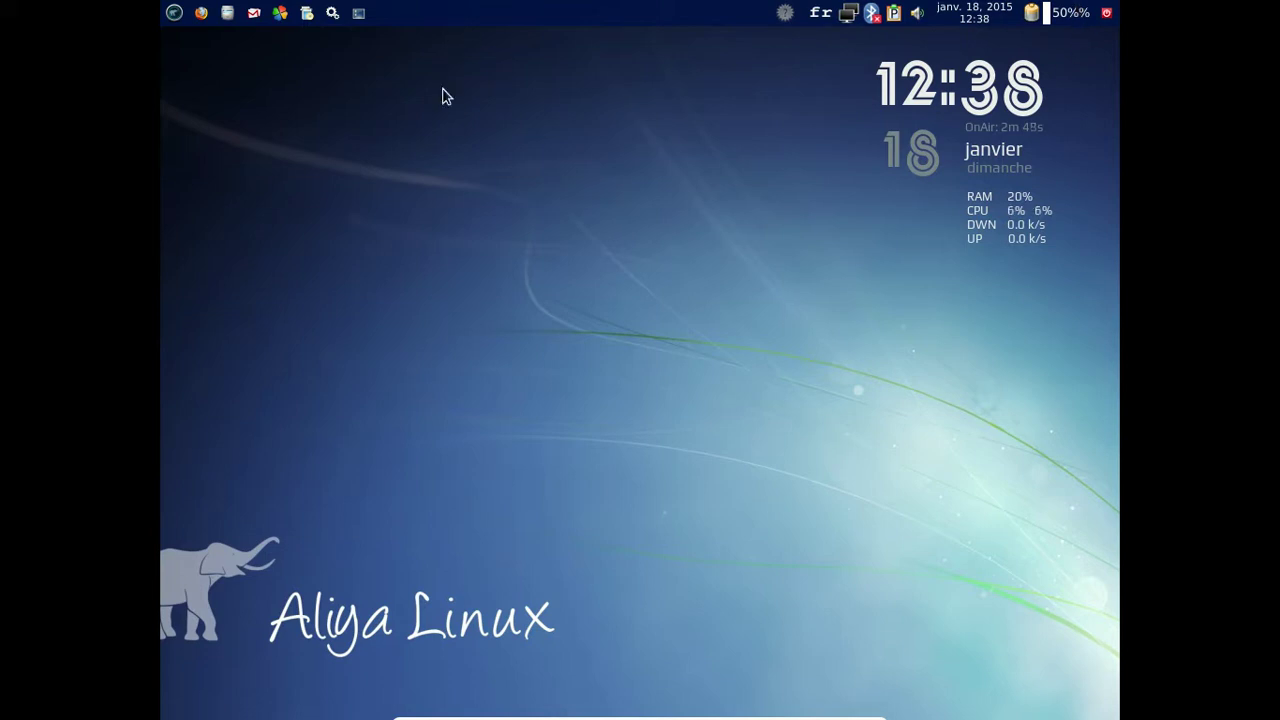
Launch LibreOffice Writer from the Bureau applications and display its version information.
click(173, 14)
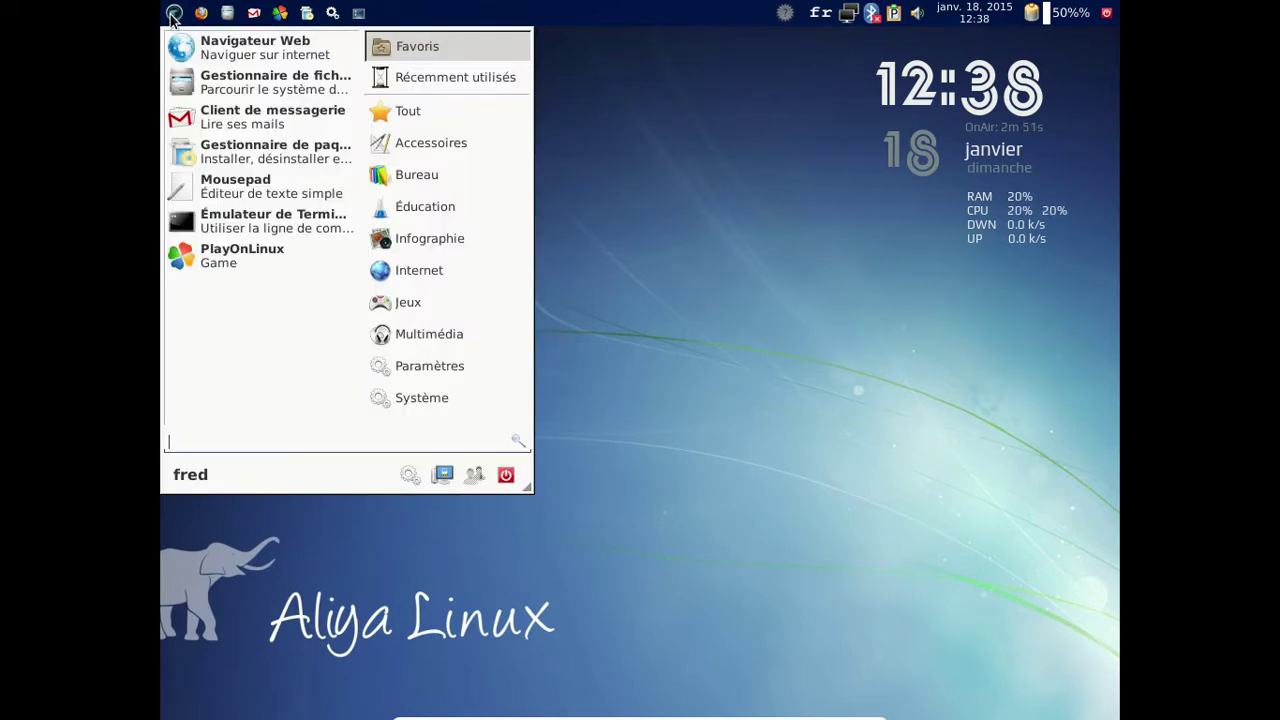
click(405, 180)
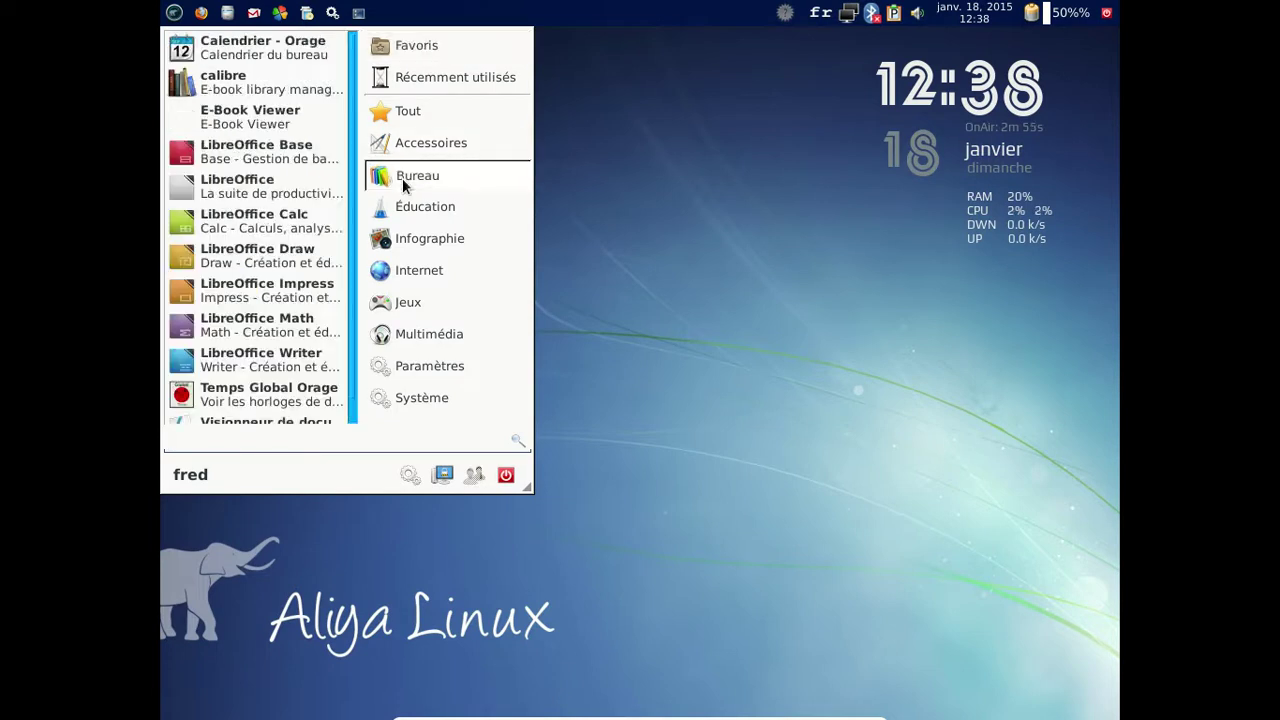
click(310, 362)
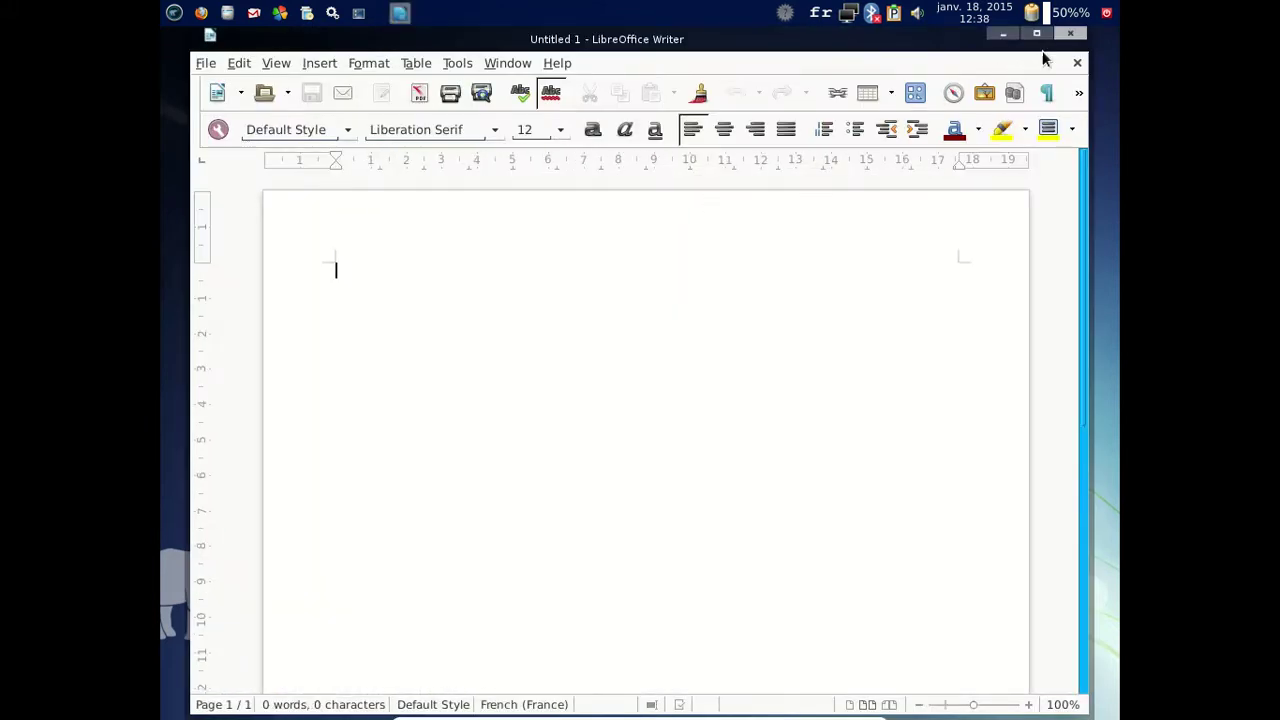
click(556, 63)
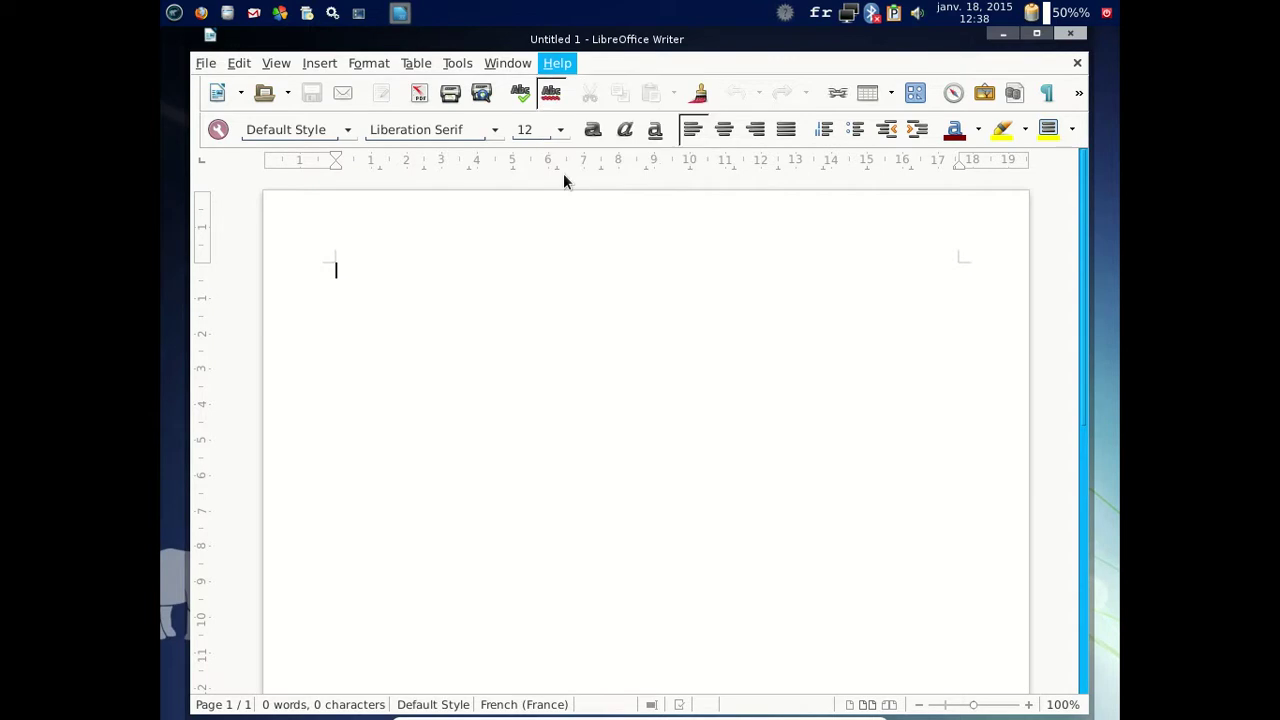
click(566, 177)
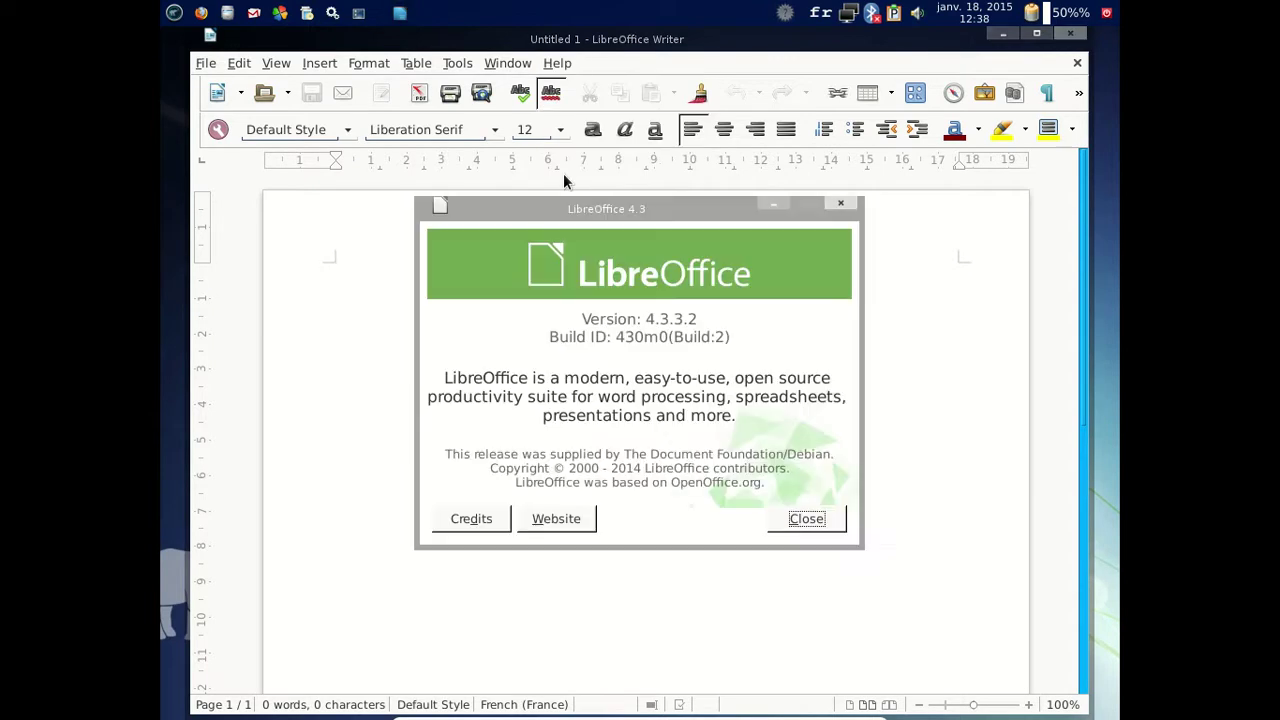
Close the version information and Writer, and launch the Synaptic package manager, authenticating with the account password.
click(819, 519)
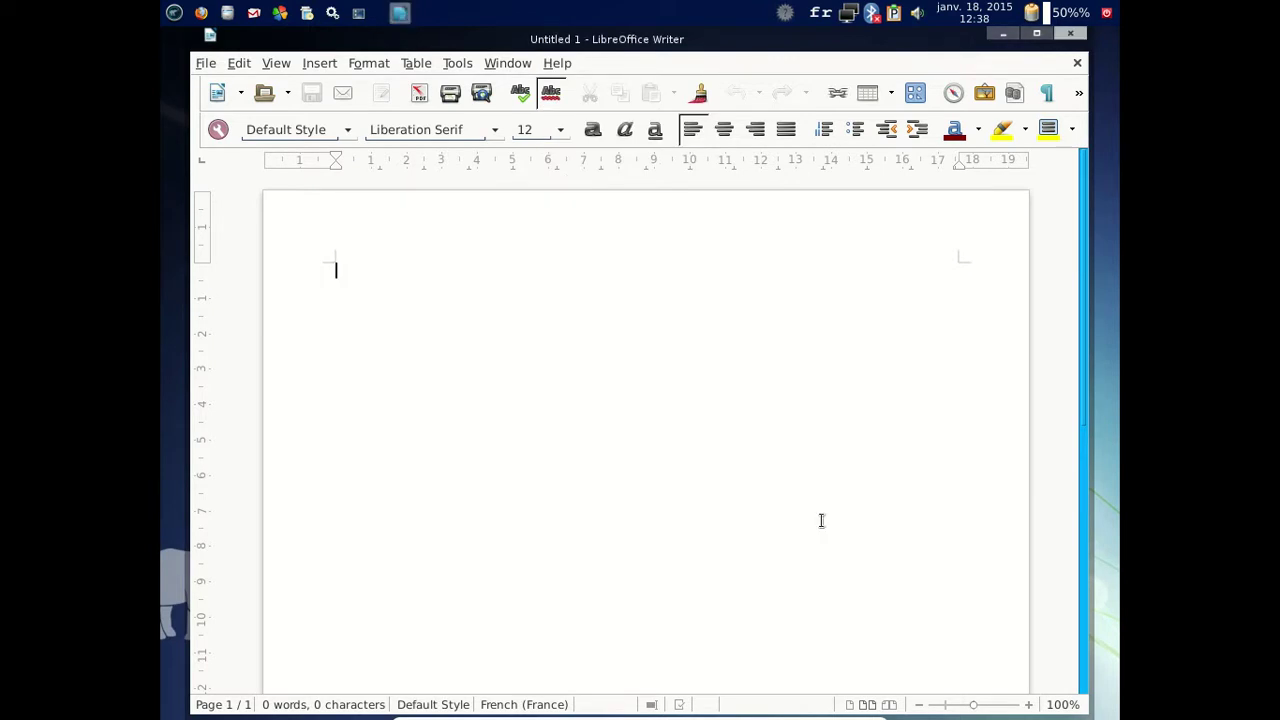
click(1070, 33)
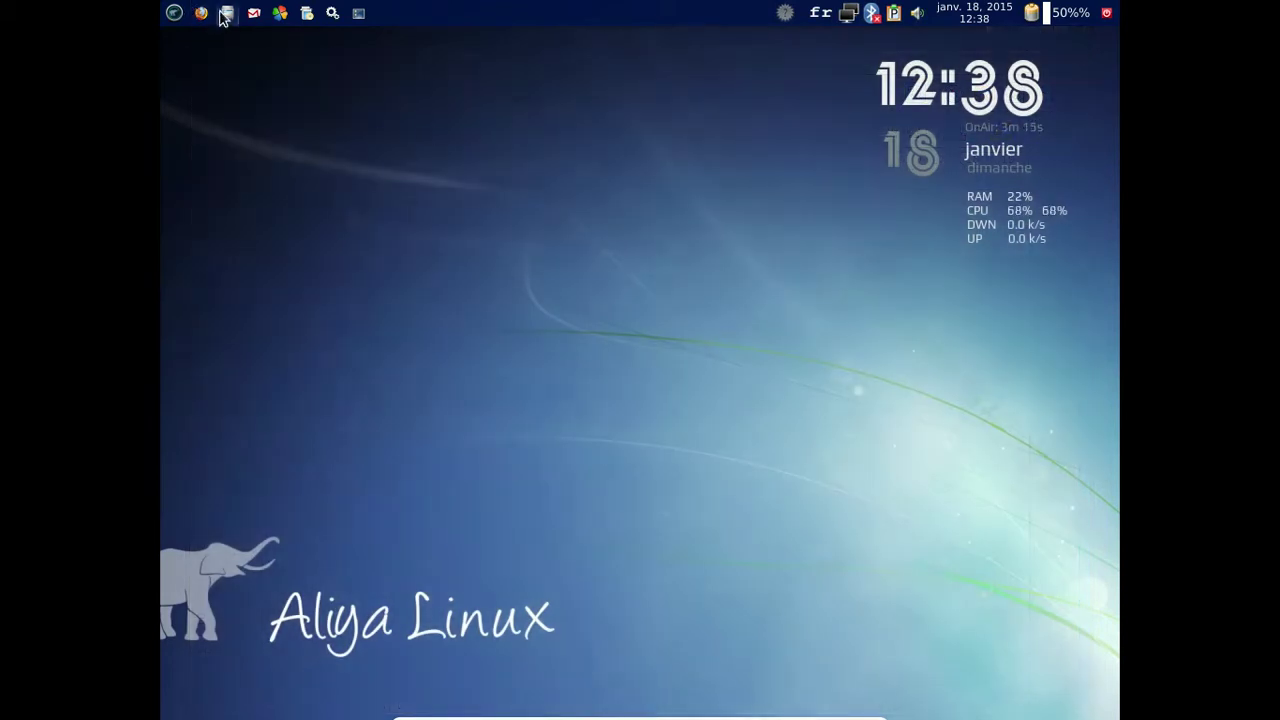
click(174, 13)
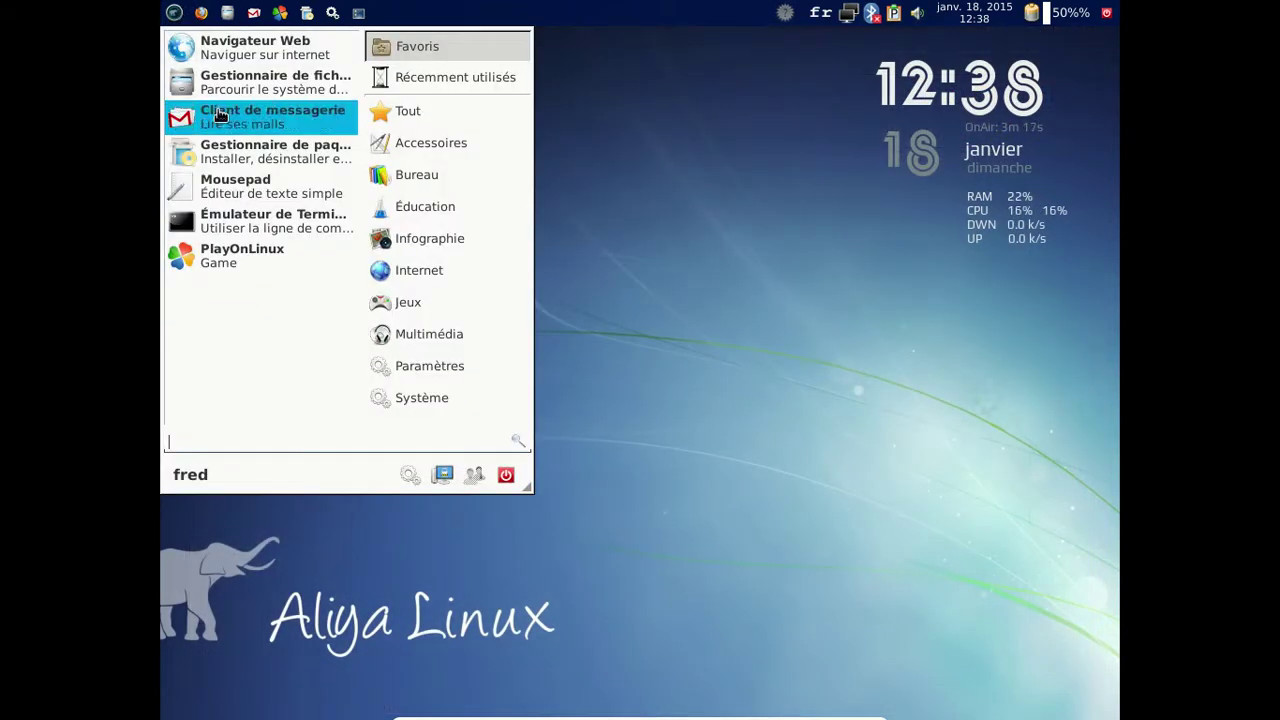
click(247, 148)
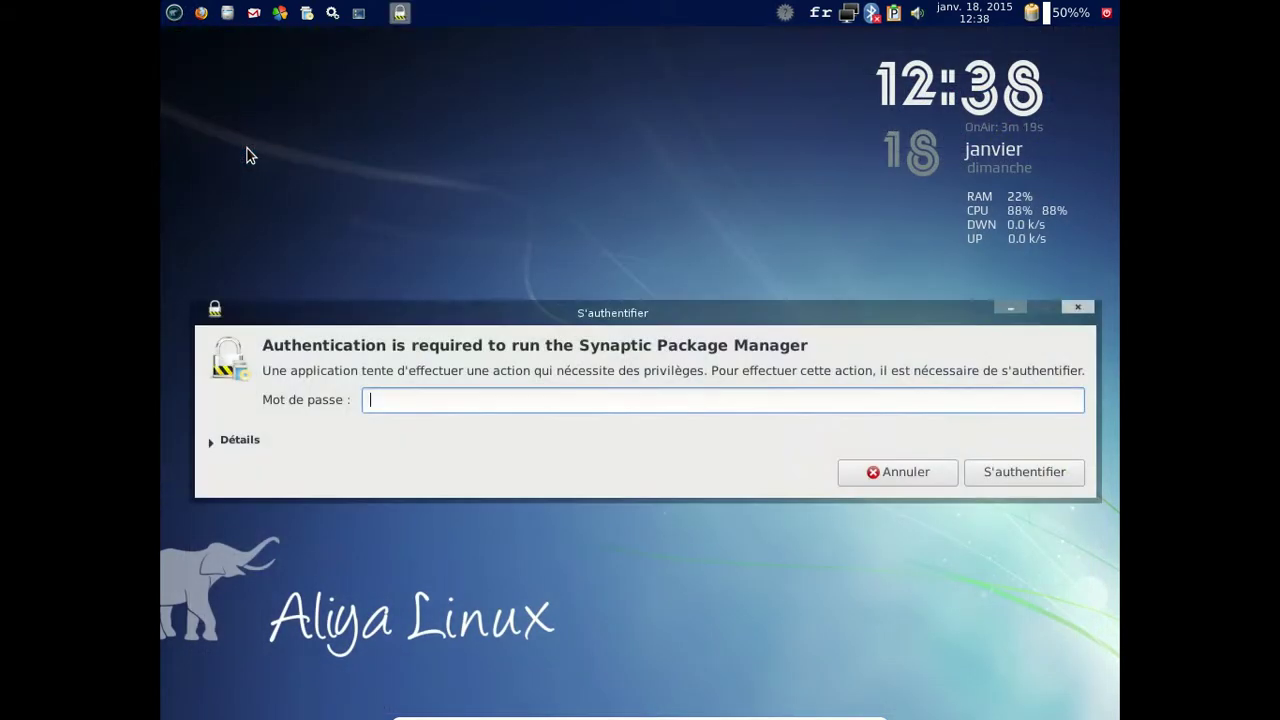
text(●●●●●●●●)
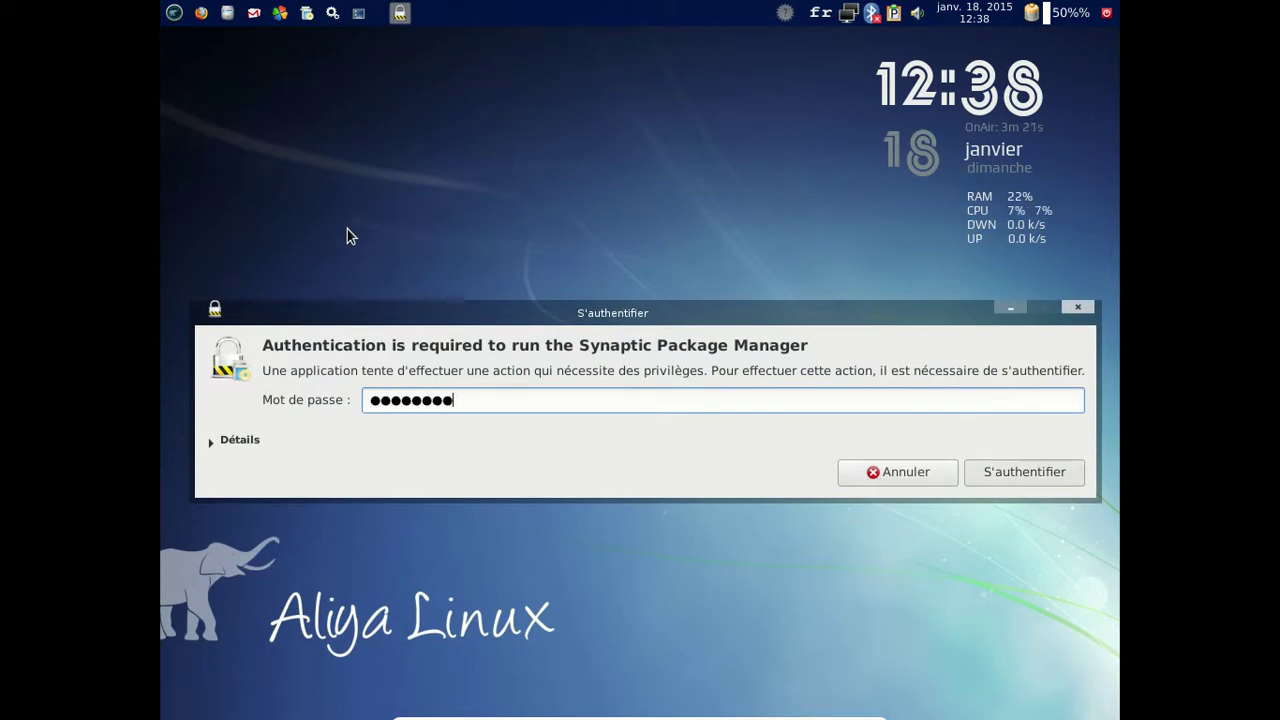
key(Return)
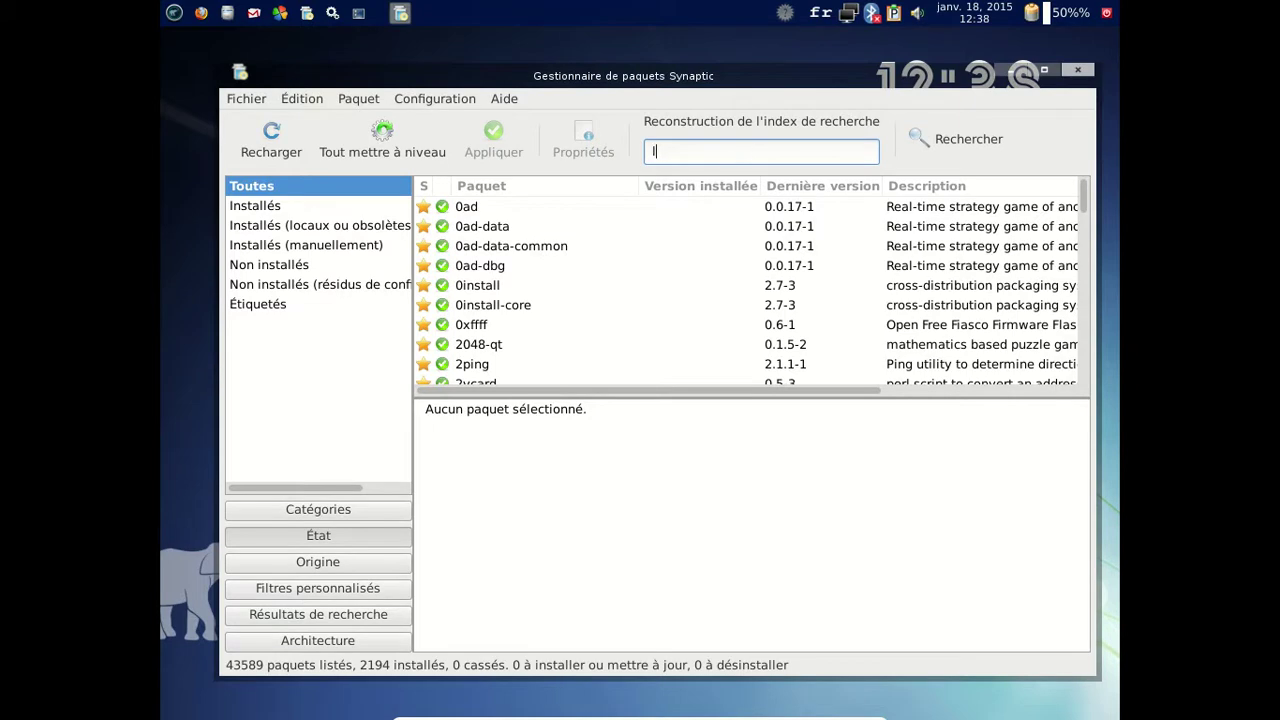
Filter the packages by libreoffice and install libreoffice-help-fr together with its required libreoffice-l10n-fr package.
text(ffice)
scroll(668, 288, down, 10)
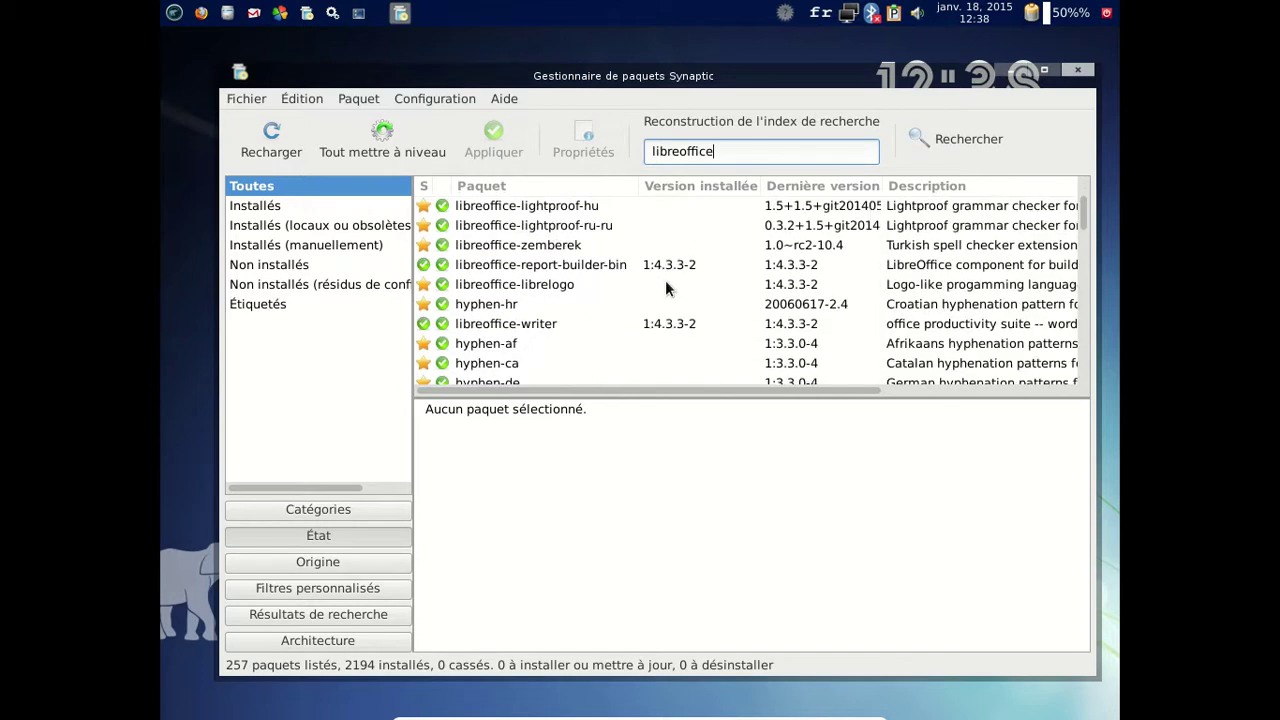
scroll(665, 284, down, 5)
scroll(665, 284, up, 2)
scroll(665, 280, down, 8)
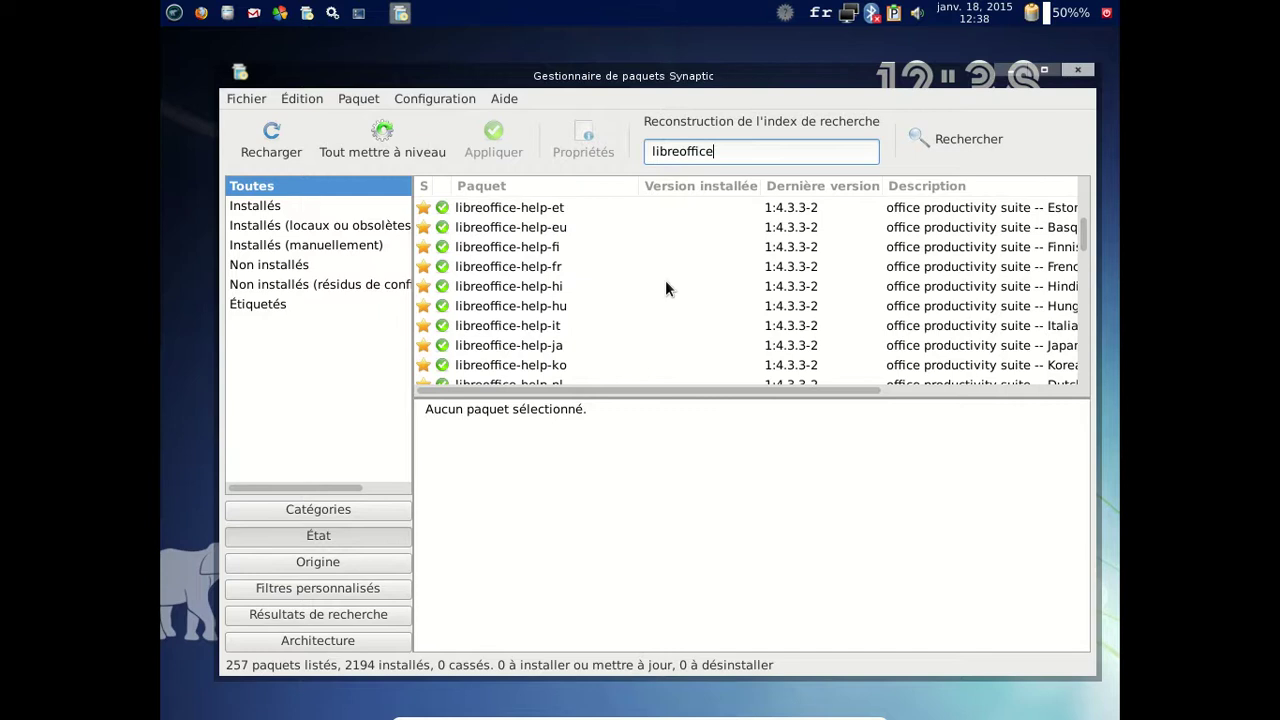
click(586, 268)
right_click(586, 268)
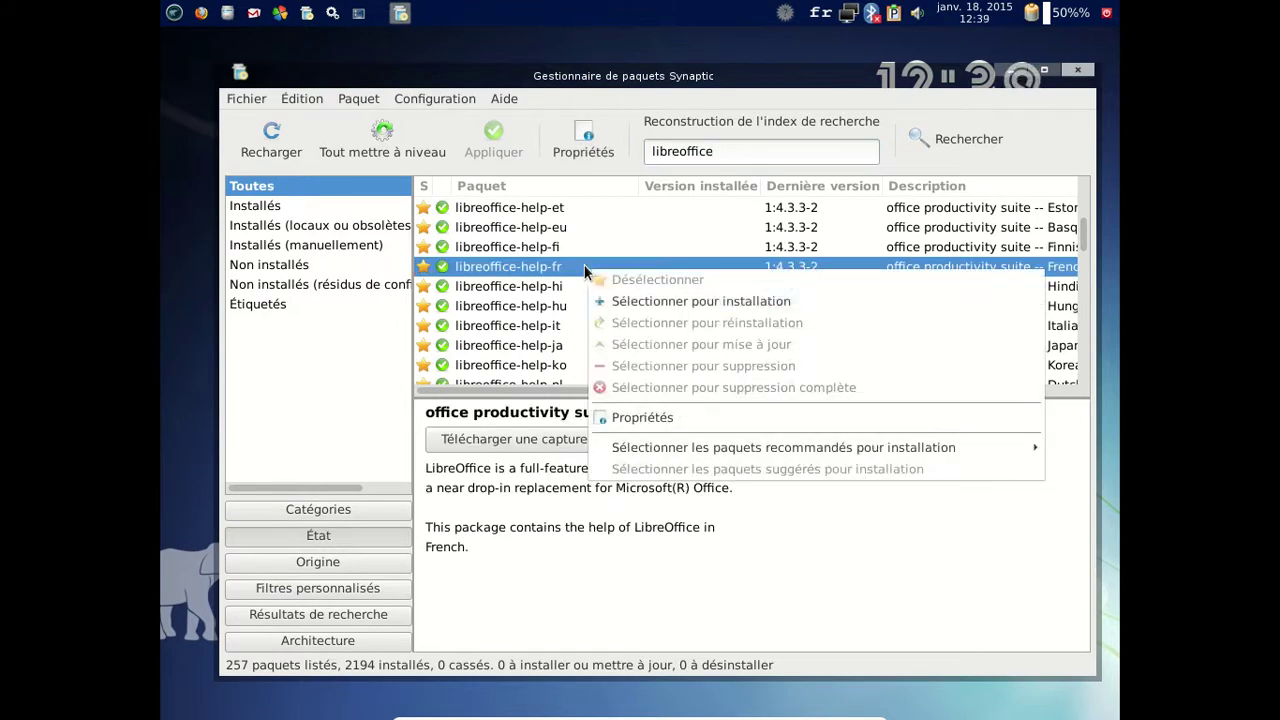
click(636, 306)
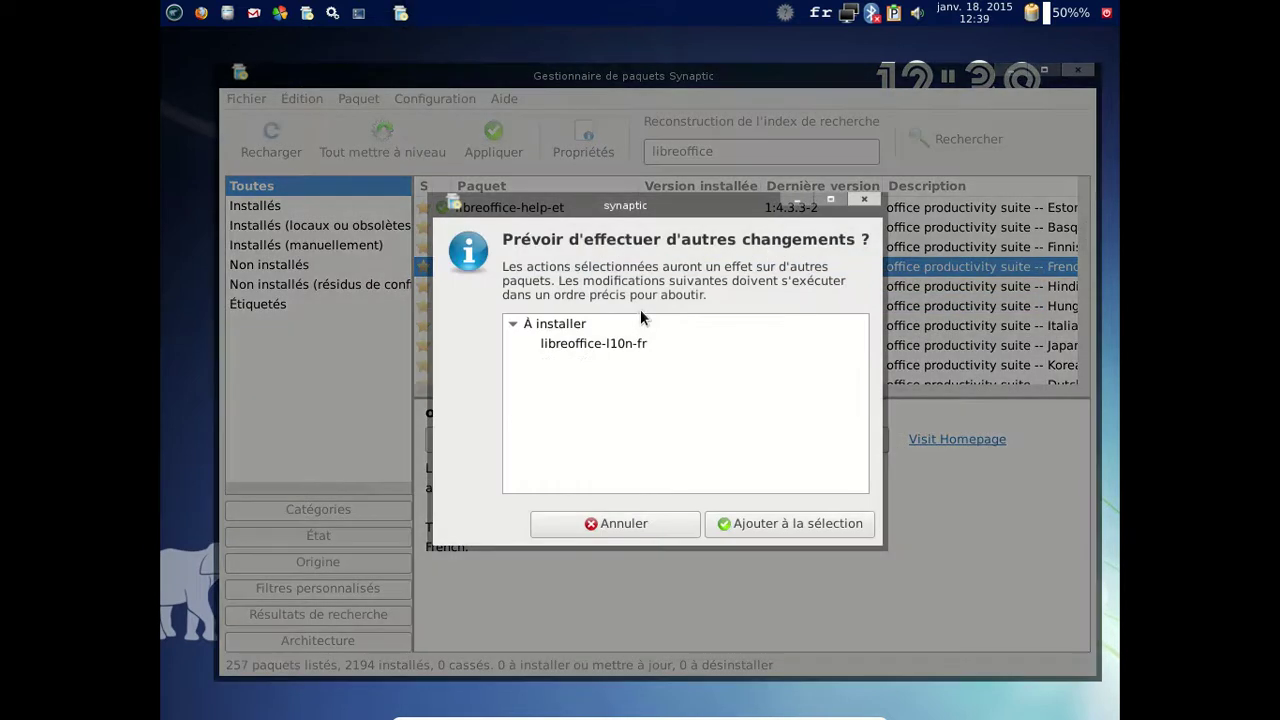
click(825, 522)
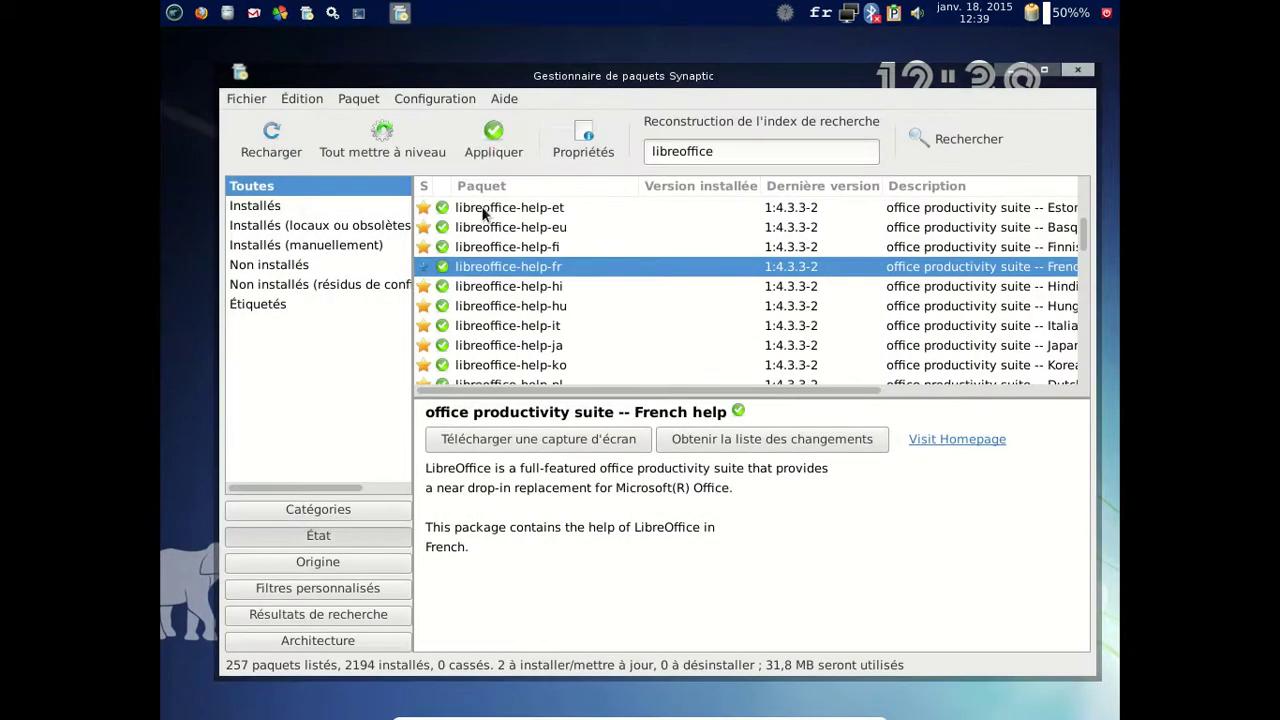
click(488, 143)
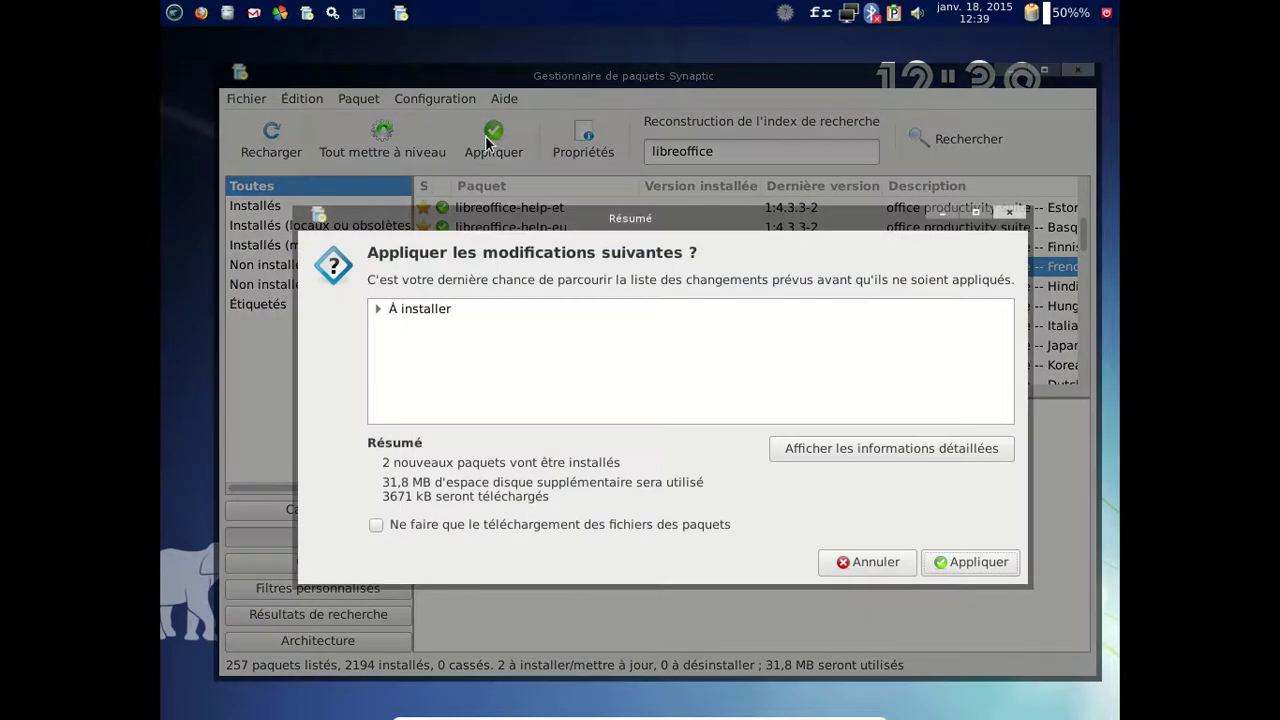
click(957, 562)
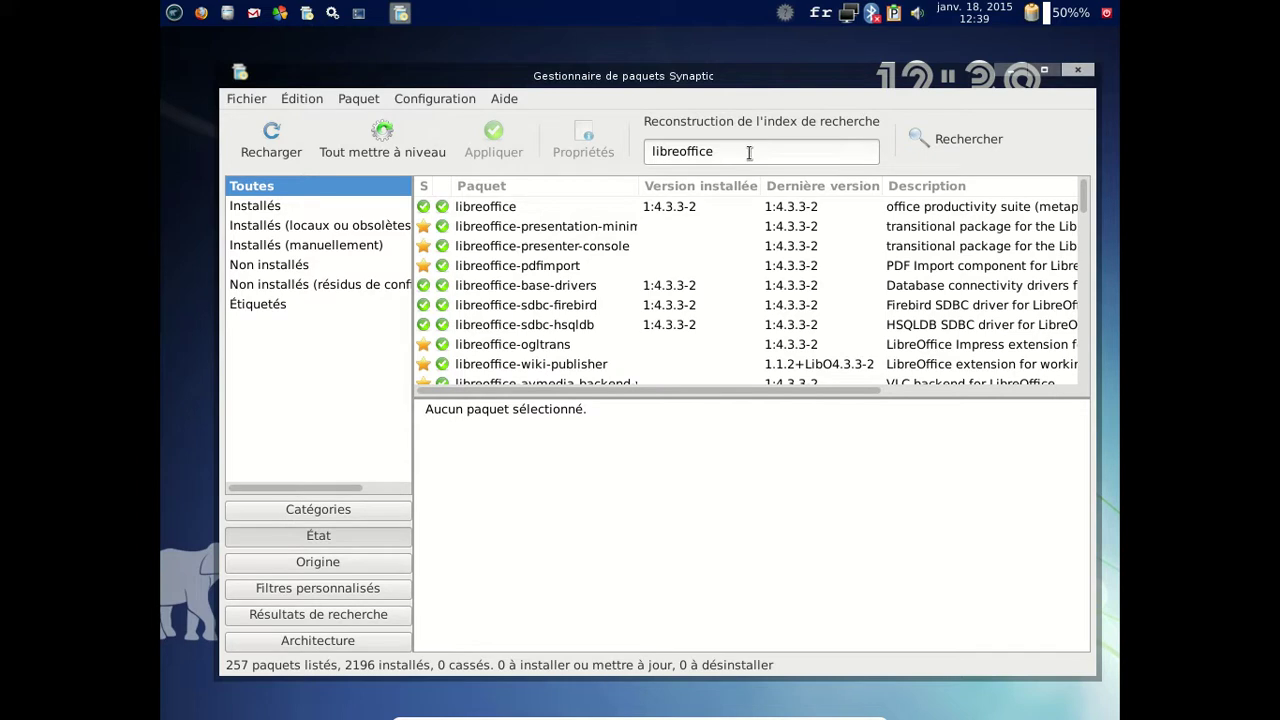
Filter the packages by firefox and mark iceweasel-l10n-fr for installation together with iceweasel and myspell-fr.
double_click(751, 150)
text(firefox)
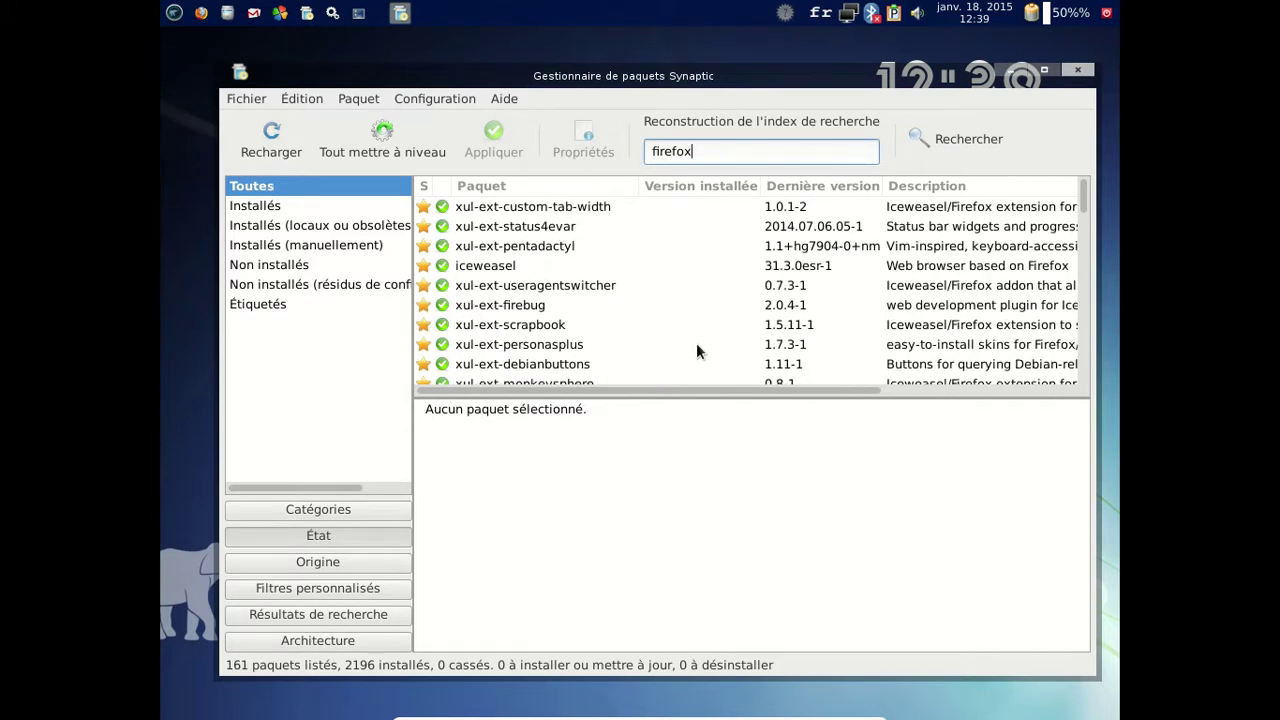
scroll(696, 343, down, 8)
scroll(697, 343, down, 4)
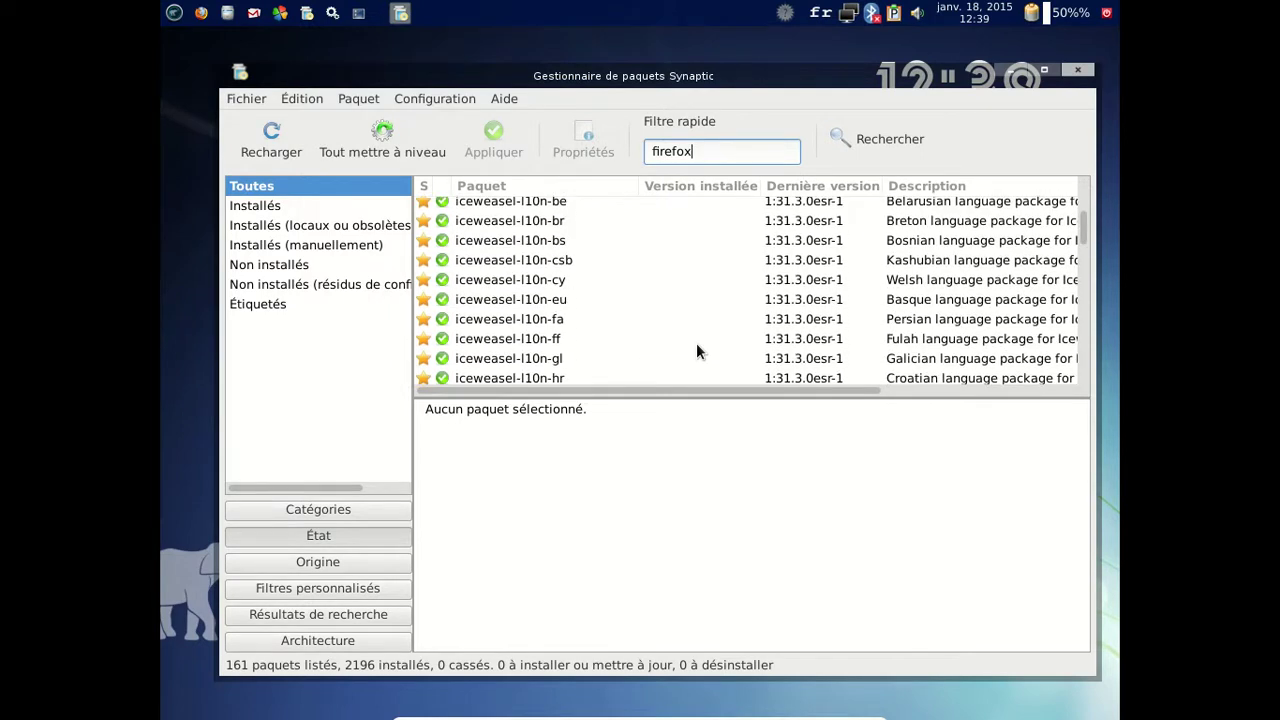
scroll(697, 351, down, 5)
scroll(697, 351, up, 3)
scroll(697, 351, up, 2)
scroll(697, 351, down, 8)
scroll(697, 351, up, 4)
scroll(697, 350, up, 6)
scroll(697, 350, up, 10)
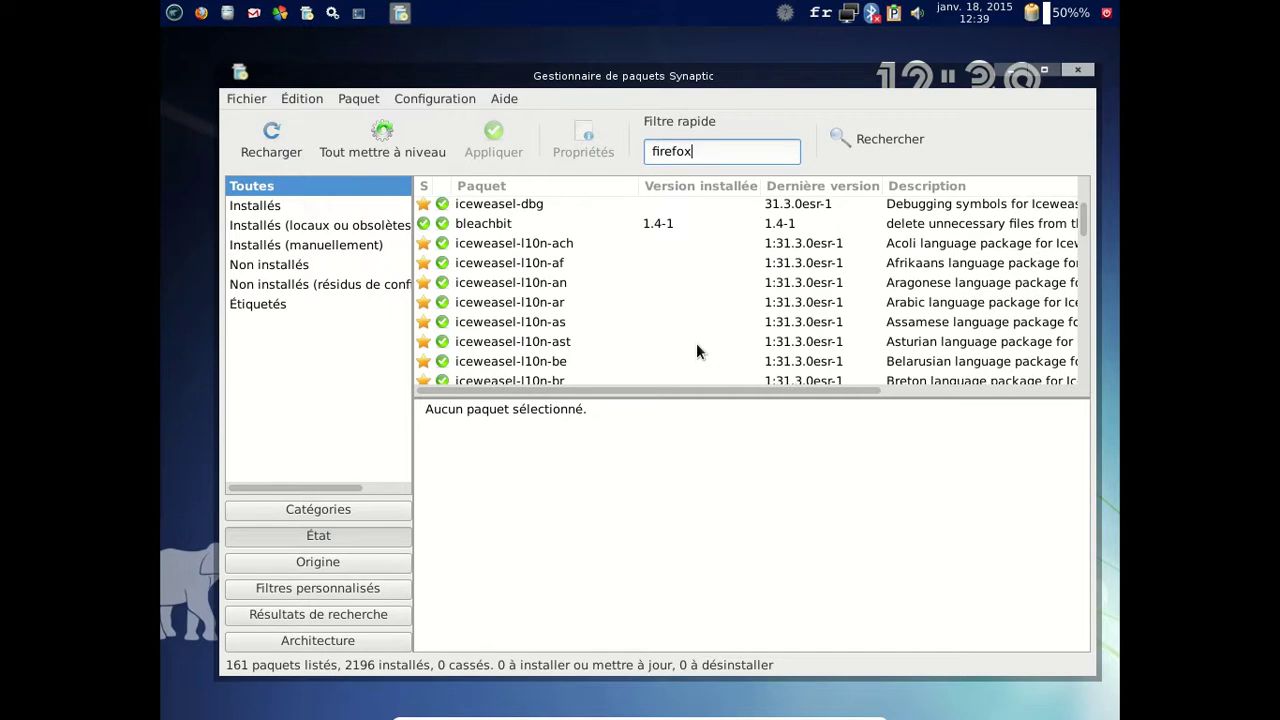
scroll(696, 343, down, 5)
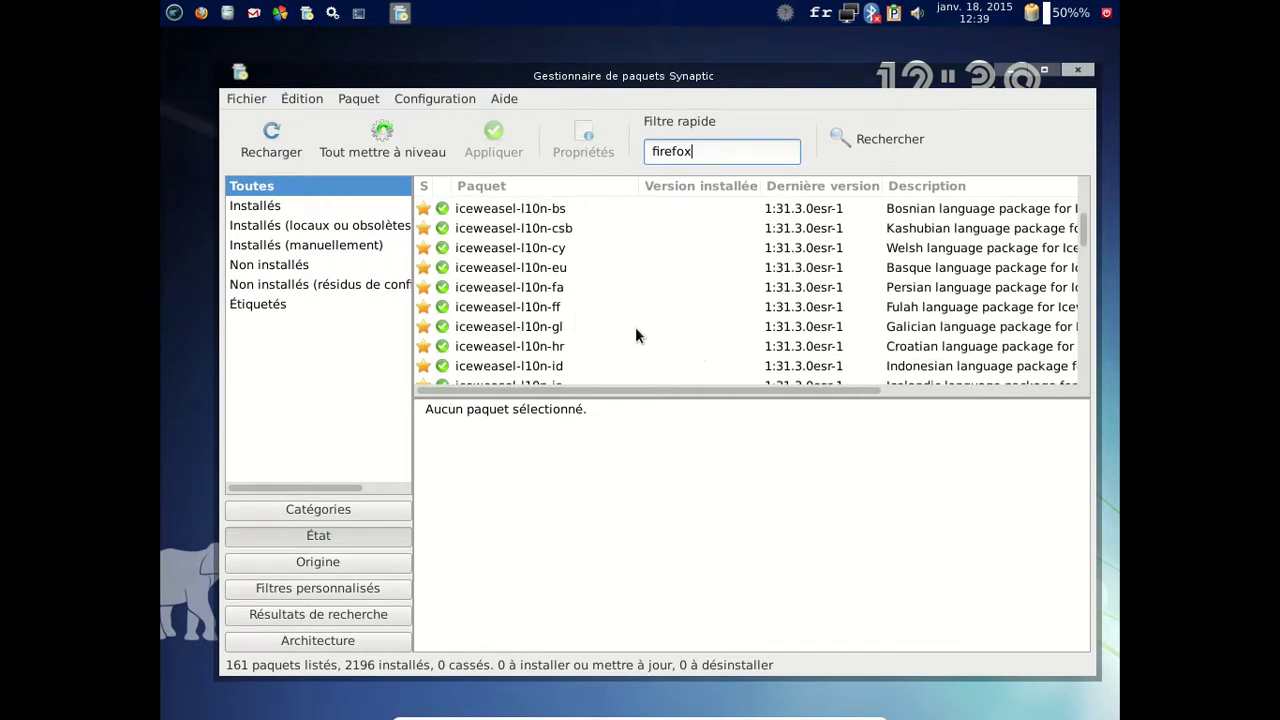
scroll(636, 327, down, 6)
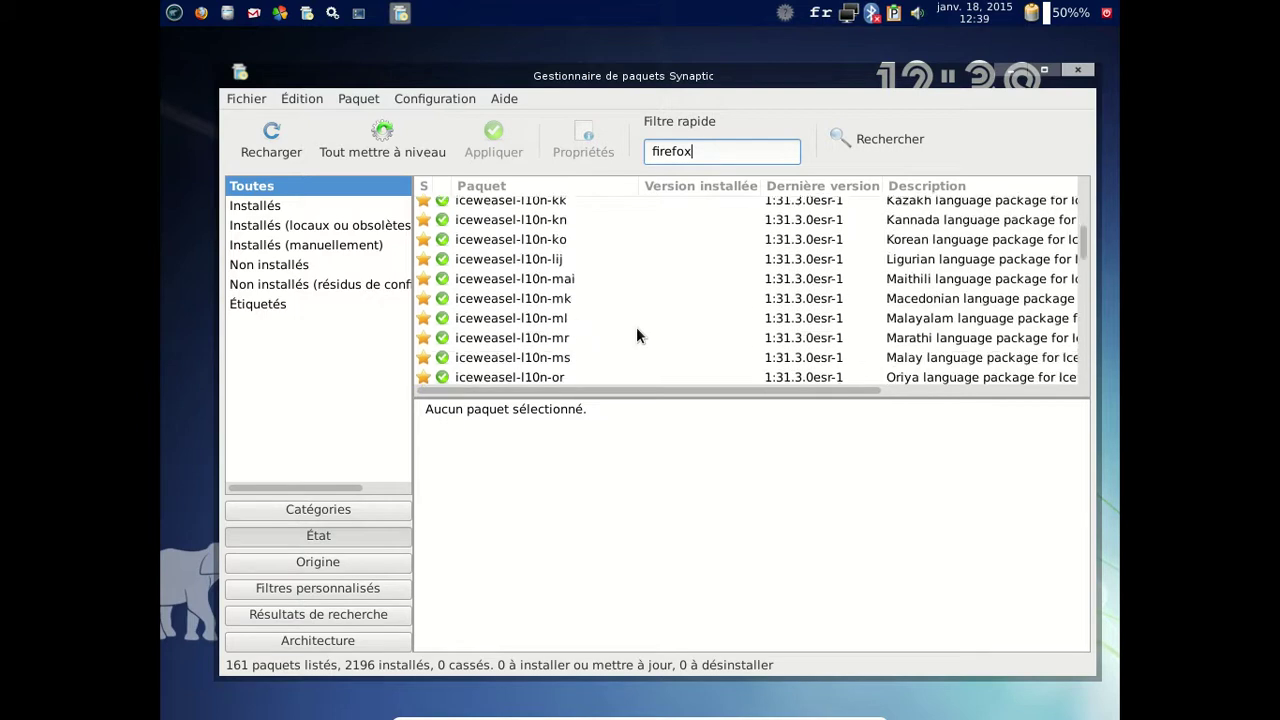
scroll(636, 327, down, 10)
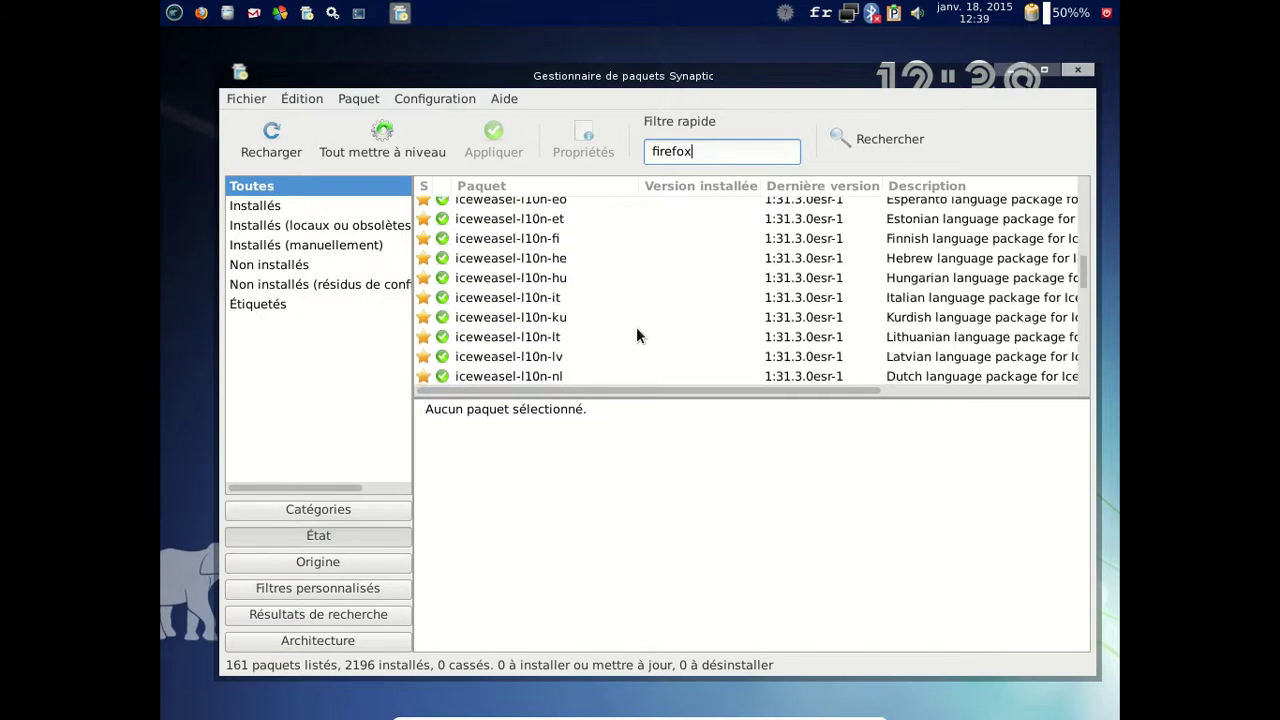
scroll(636, 327, down, 4)
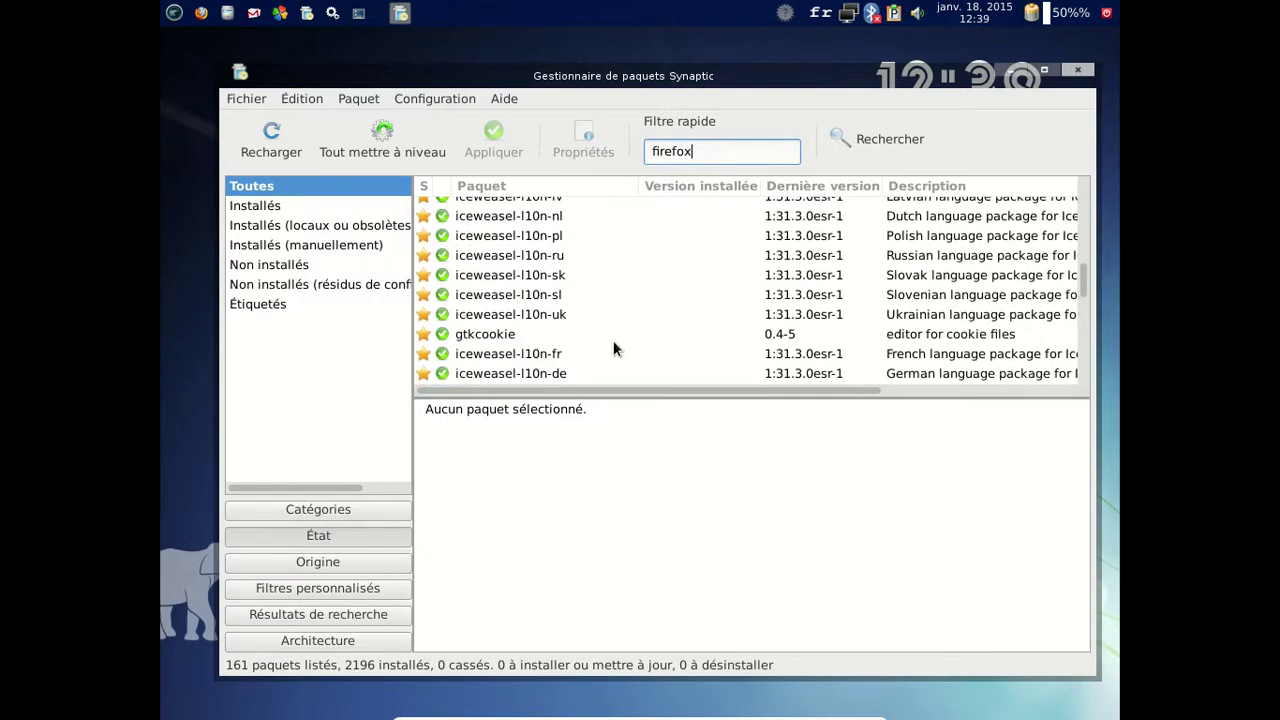
click(603, 354)
right_click(604, 355)
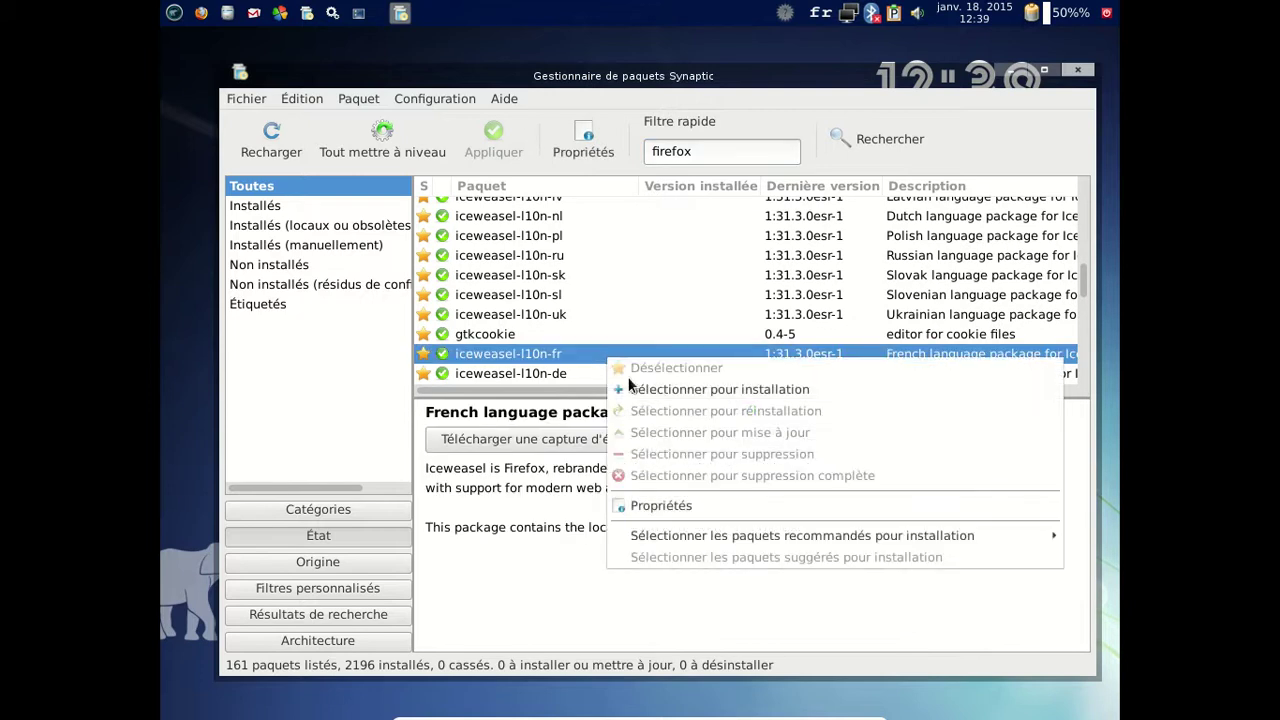
click(632, 389)
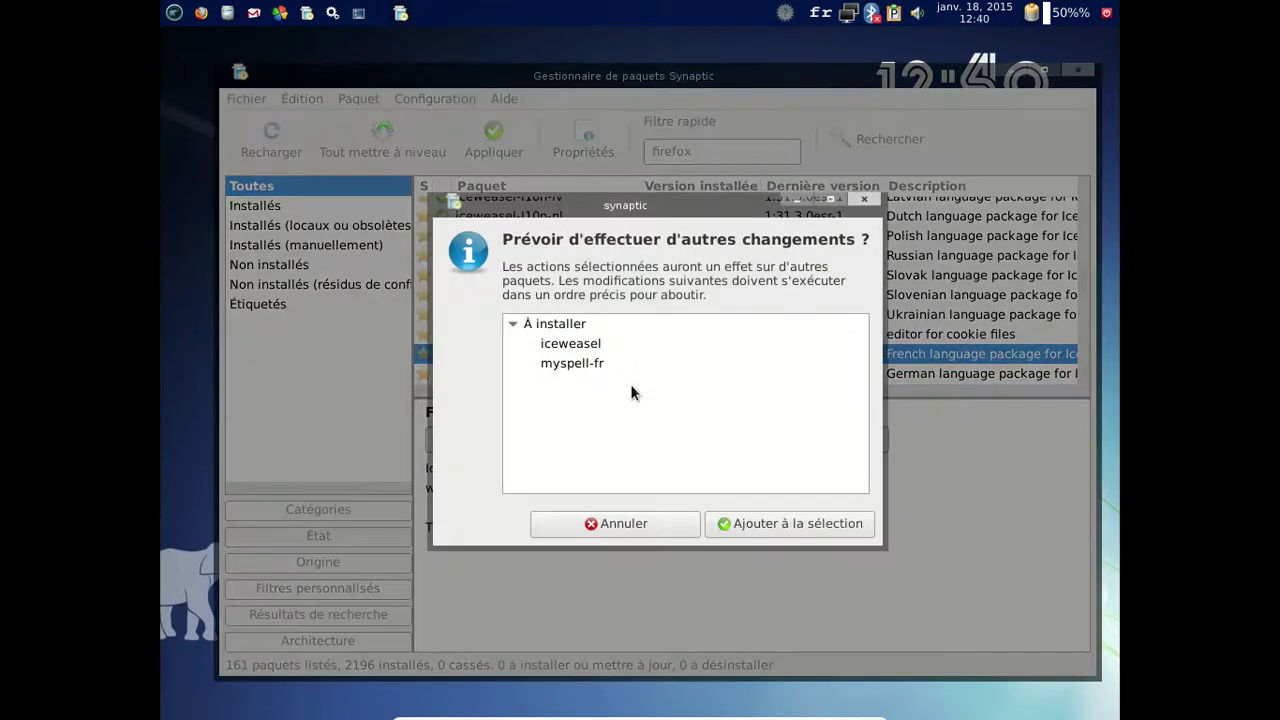
click(785, 523)
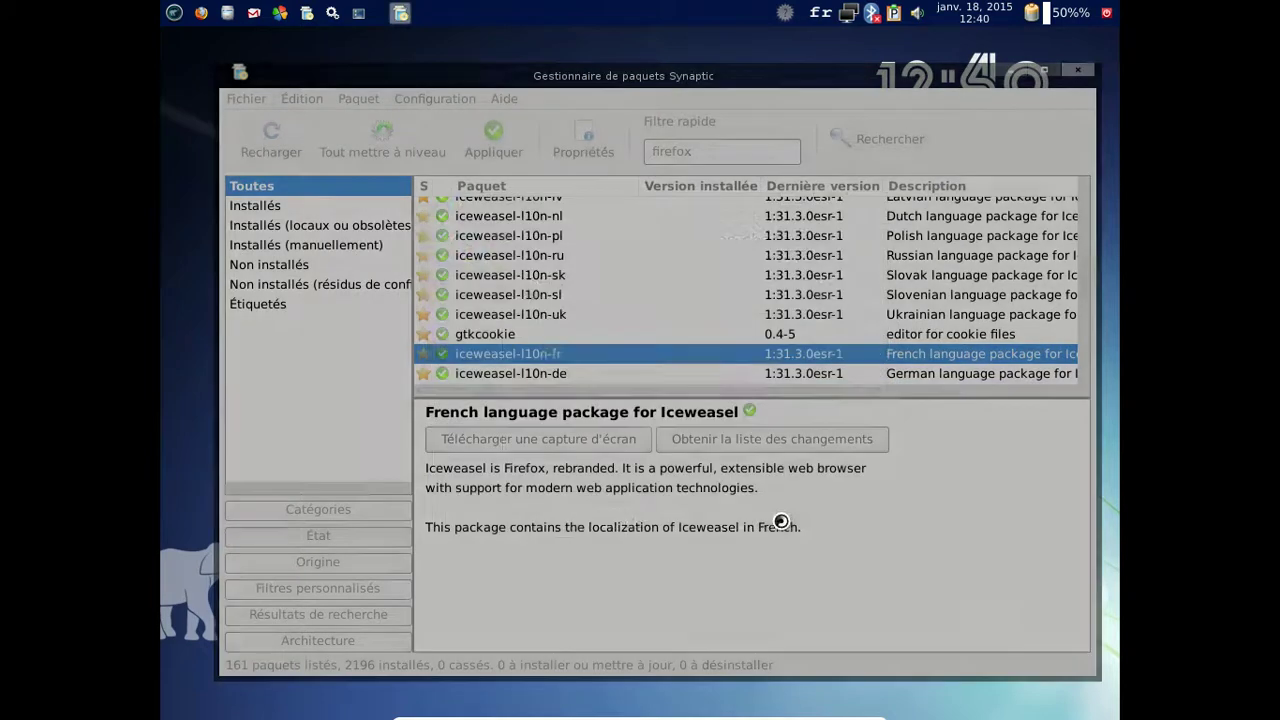
Launch LibreOffice Writer from the Bureau applications to check its interface language and version information, and close it.
click(174, 13)
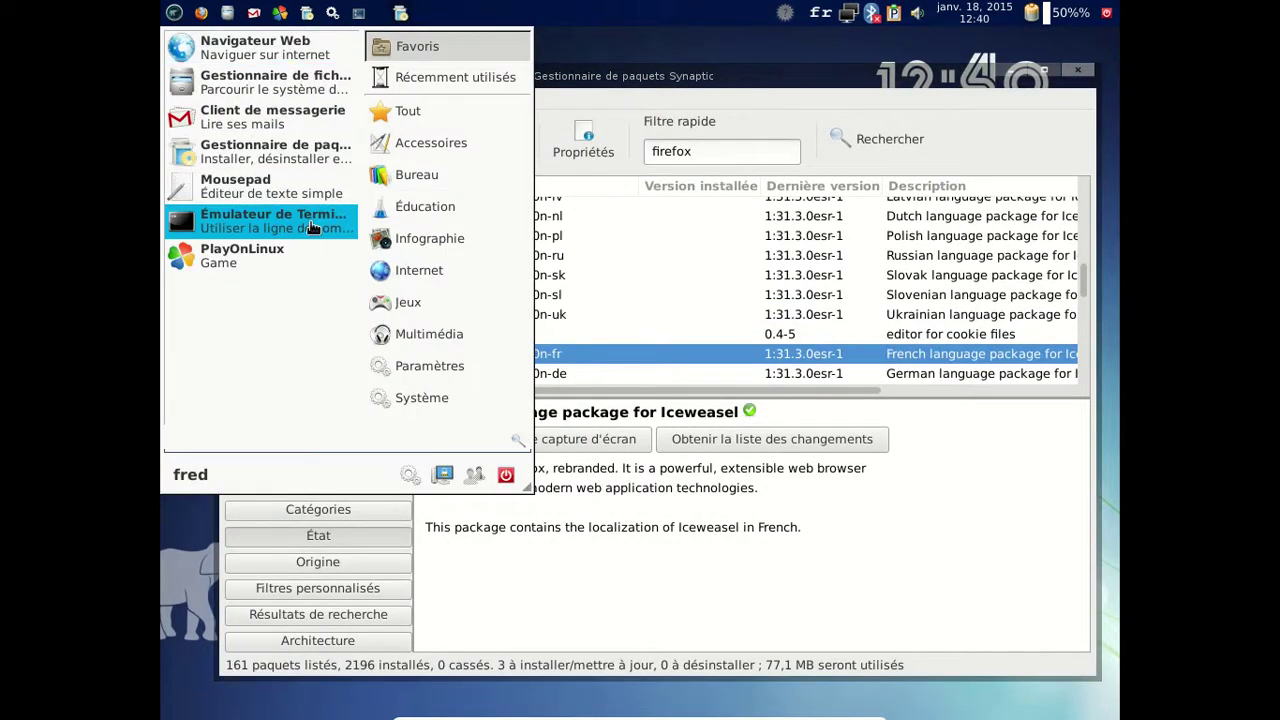
click(485, 183)
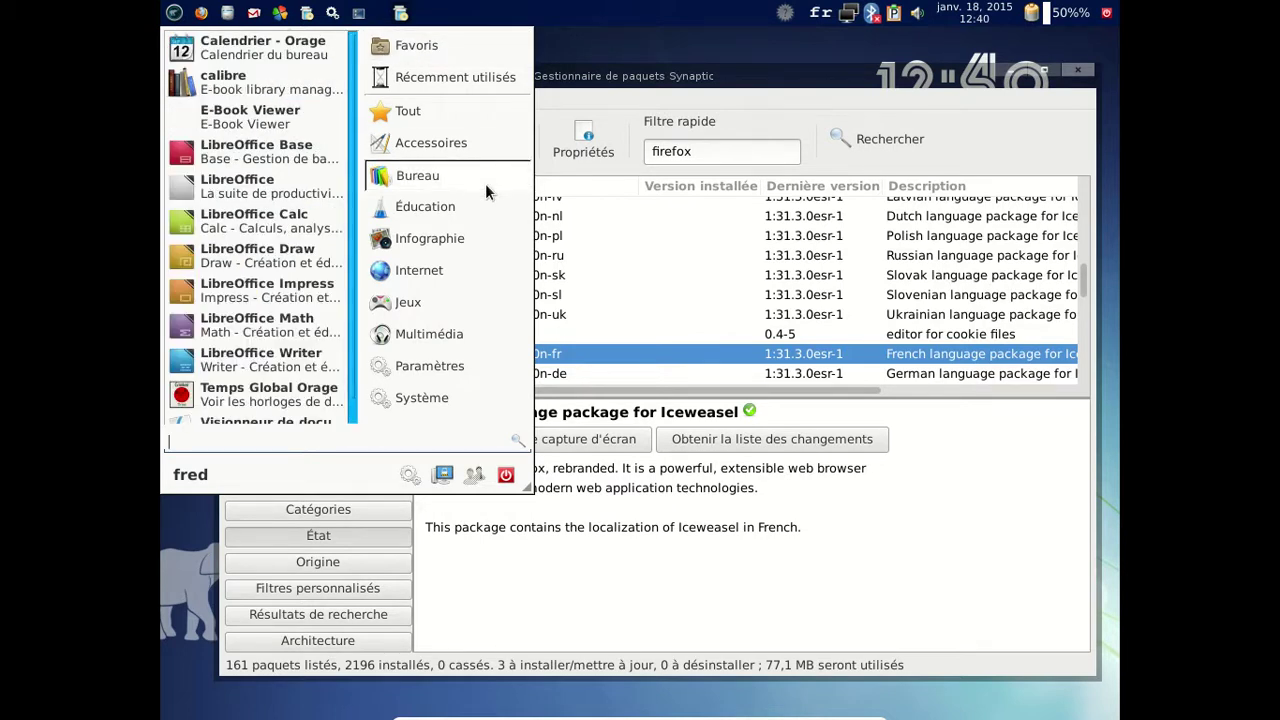
click(200, 374)
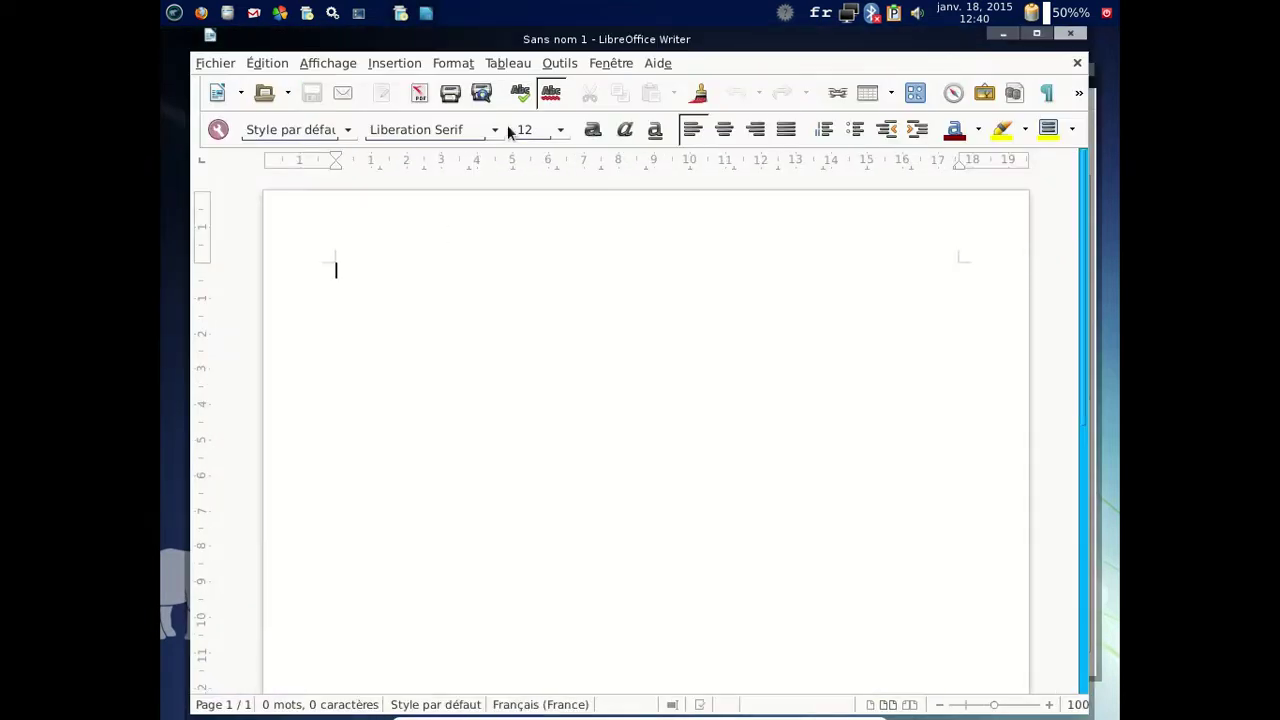
click(667, 63)
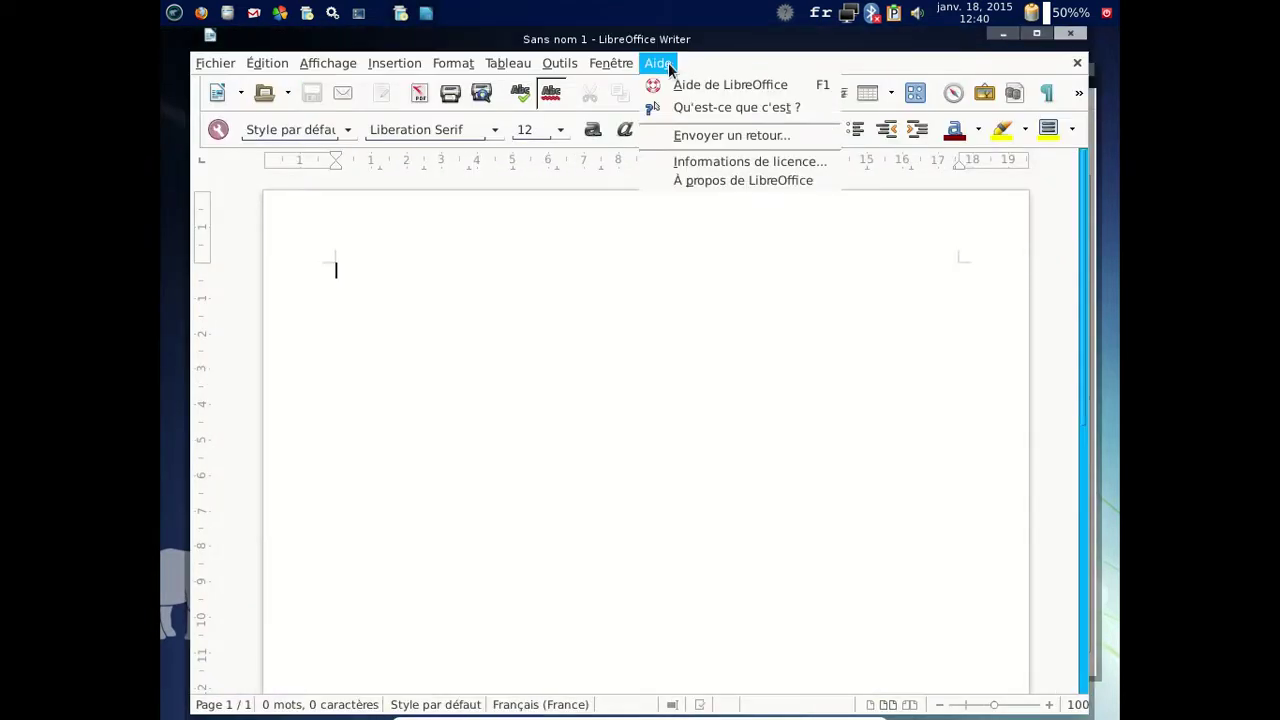
click(683, 177)
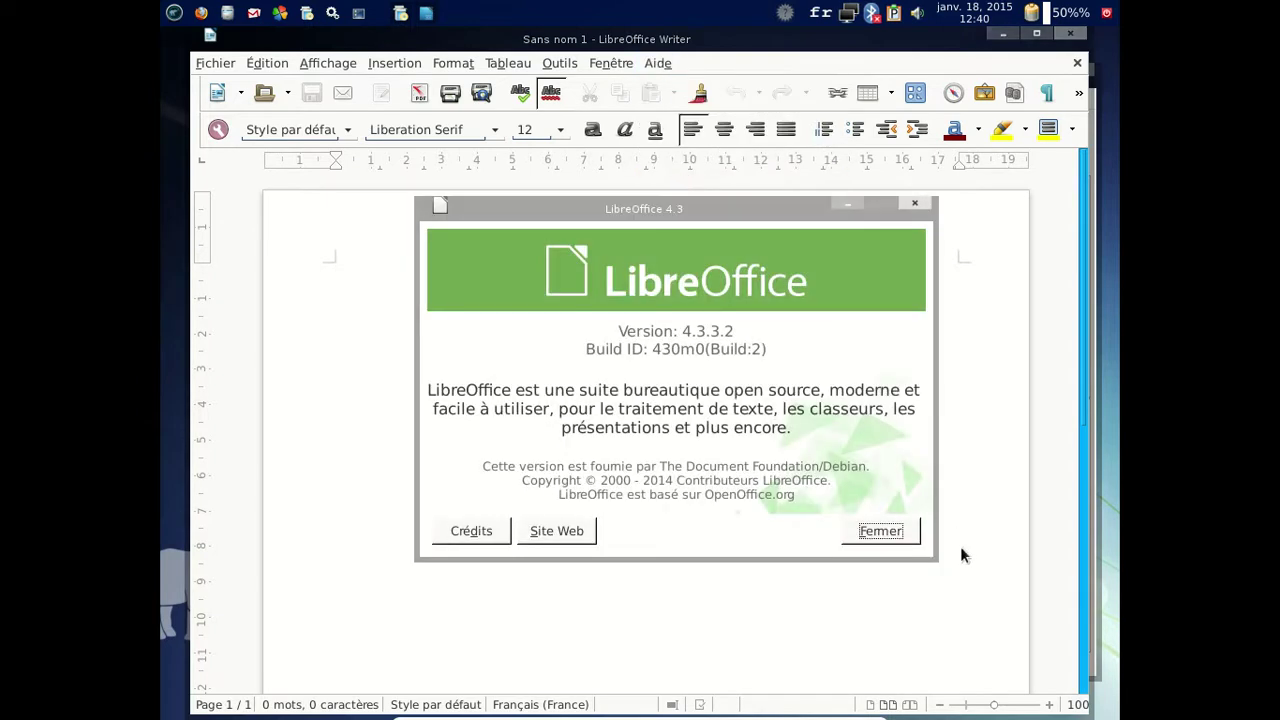
click(872, 531)
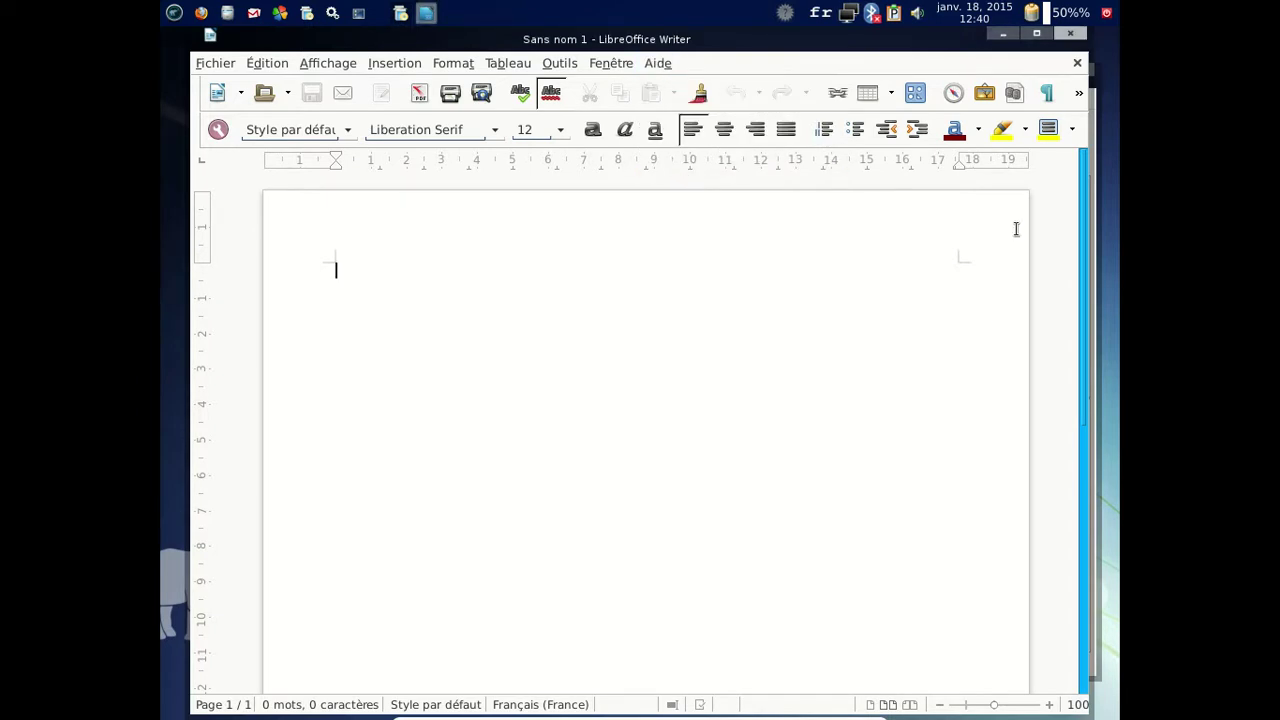
click(1068, 34)
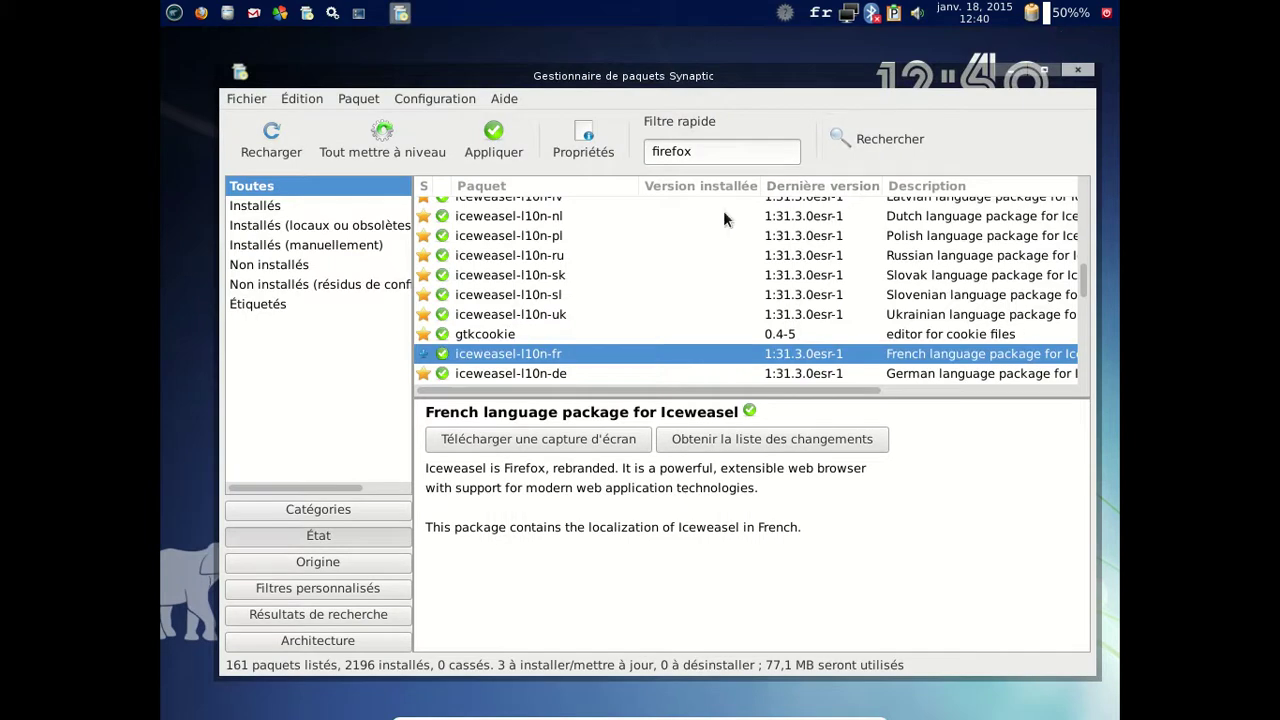
Apply the pending installation of the Iceweasel packages, check the Non installés (résidus de configuration) filter and close Synaptic.
click(508, 149)
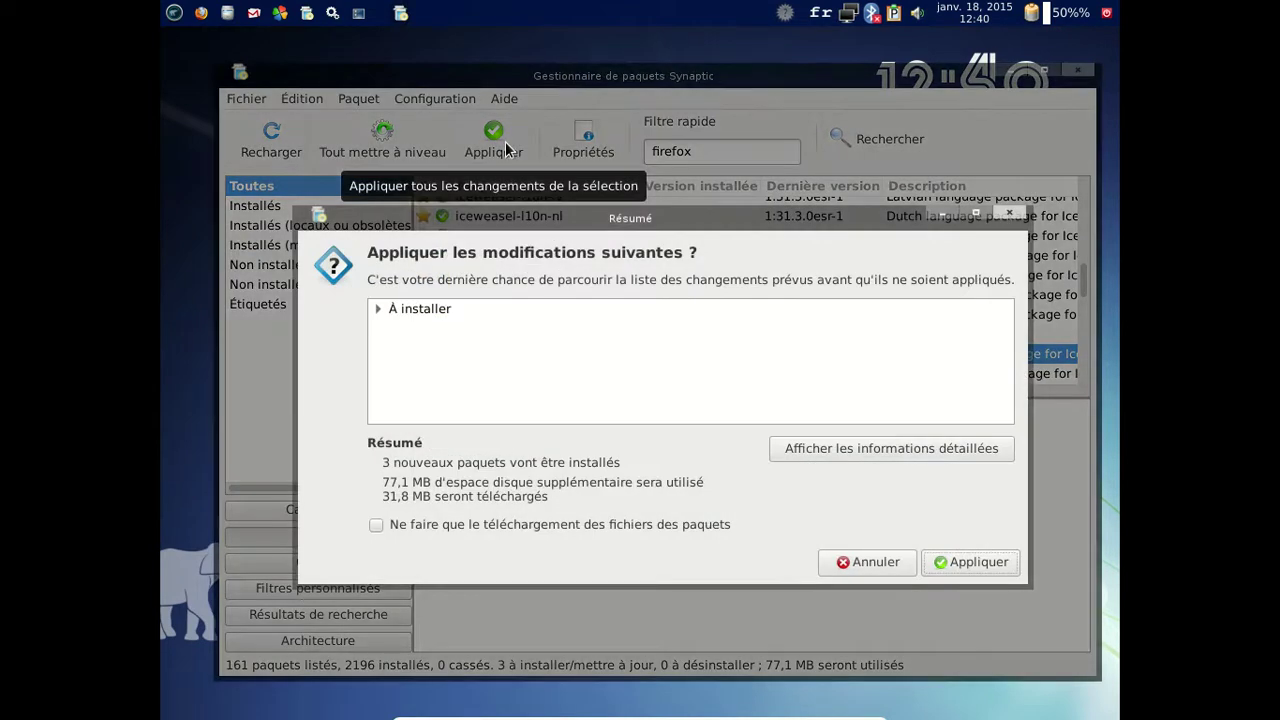
click(960, 563)
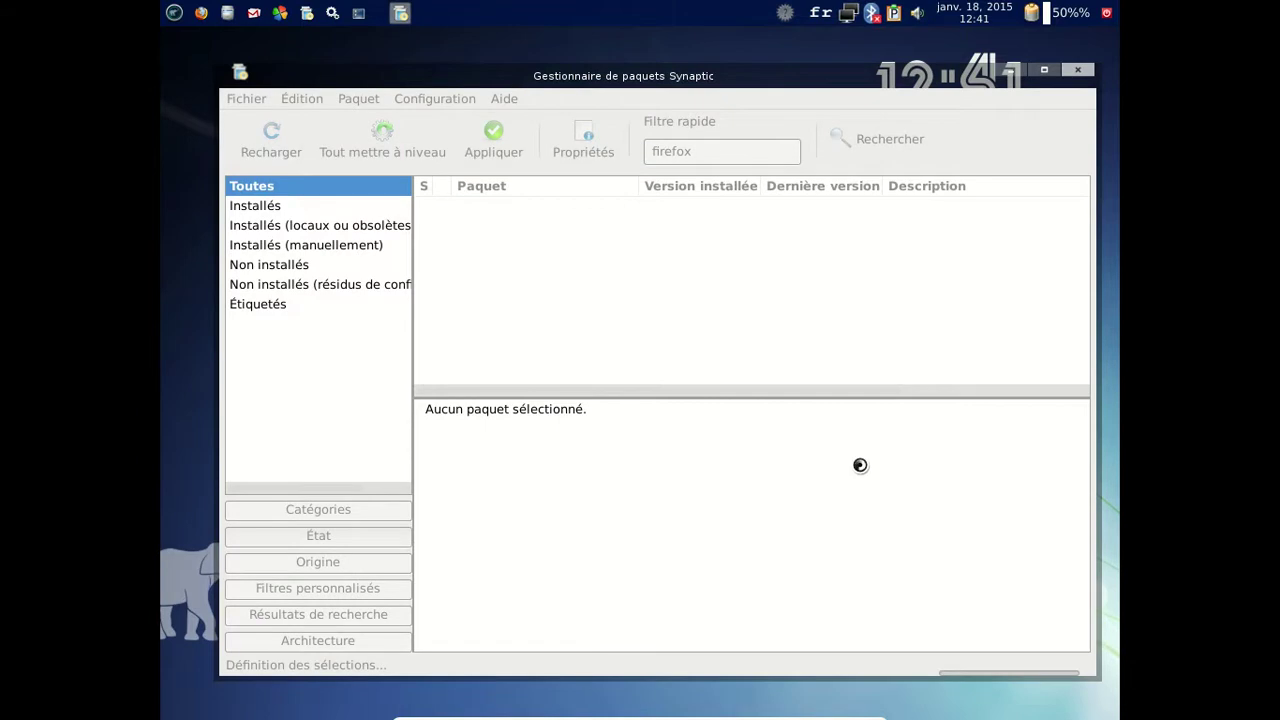
click(349, 290)
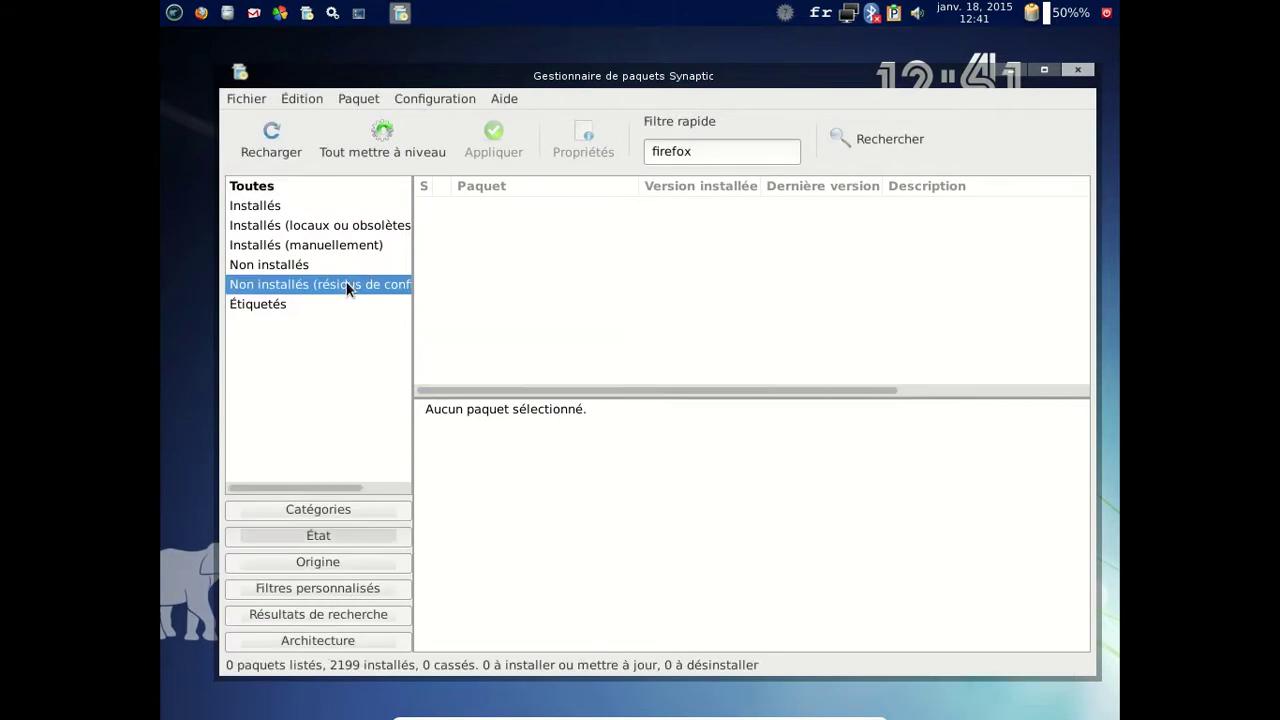
click(1078, 68)
Launch Firefox and accept using it as the default browser.
click(196, 18)
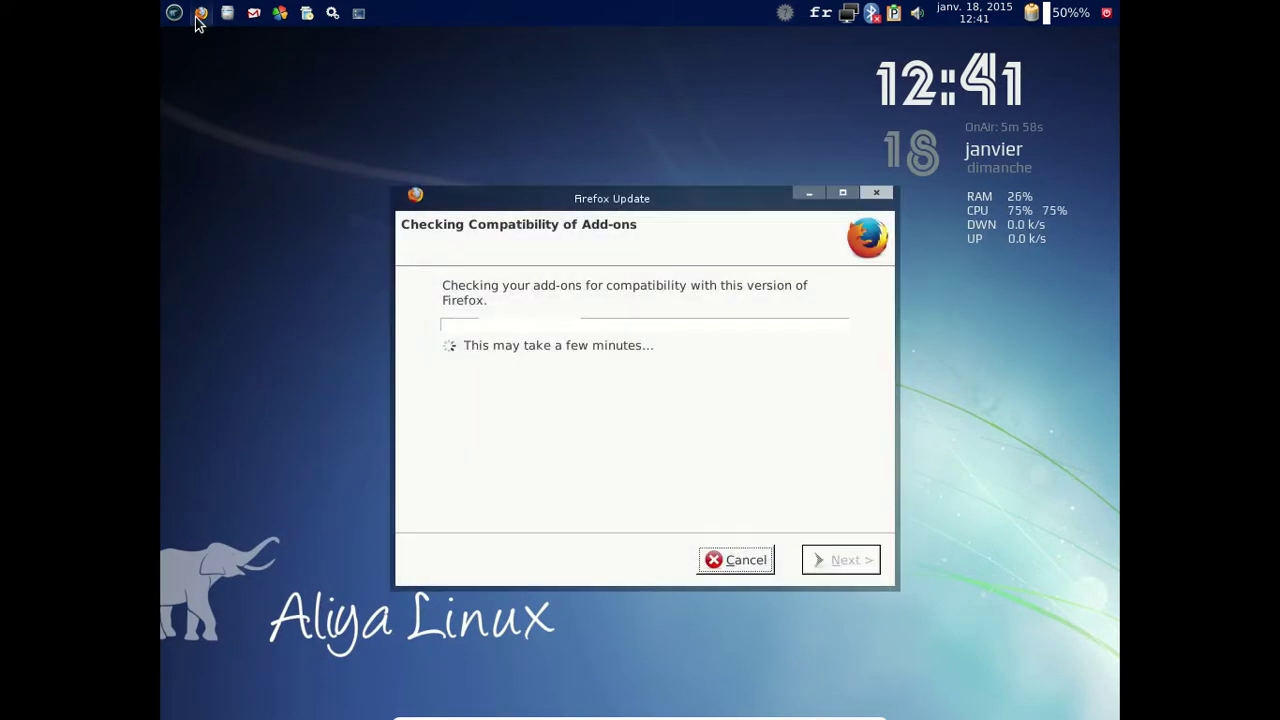
right_click(196, 18)
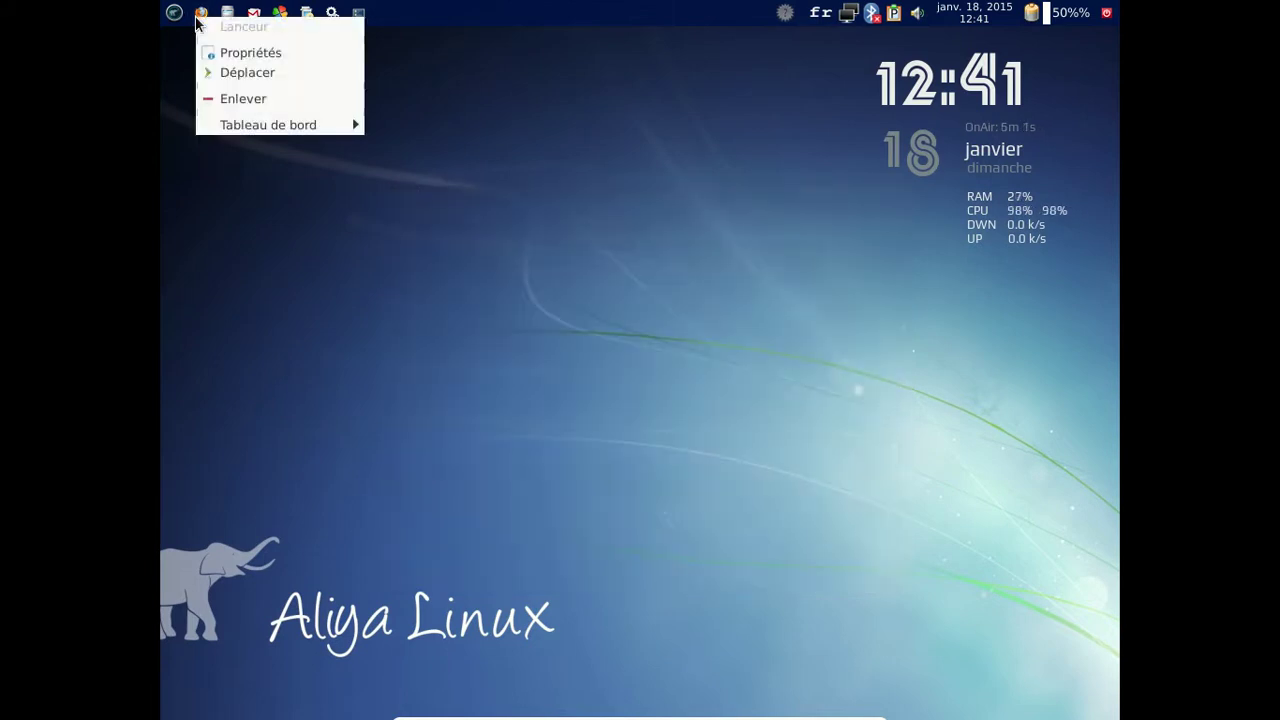
click(580, 130)
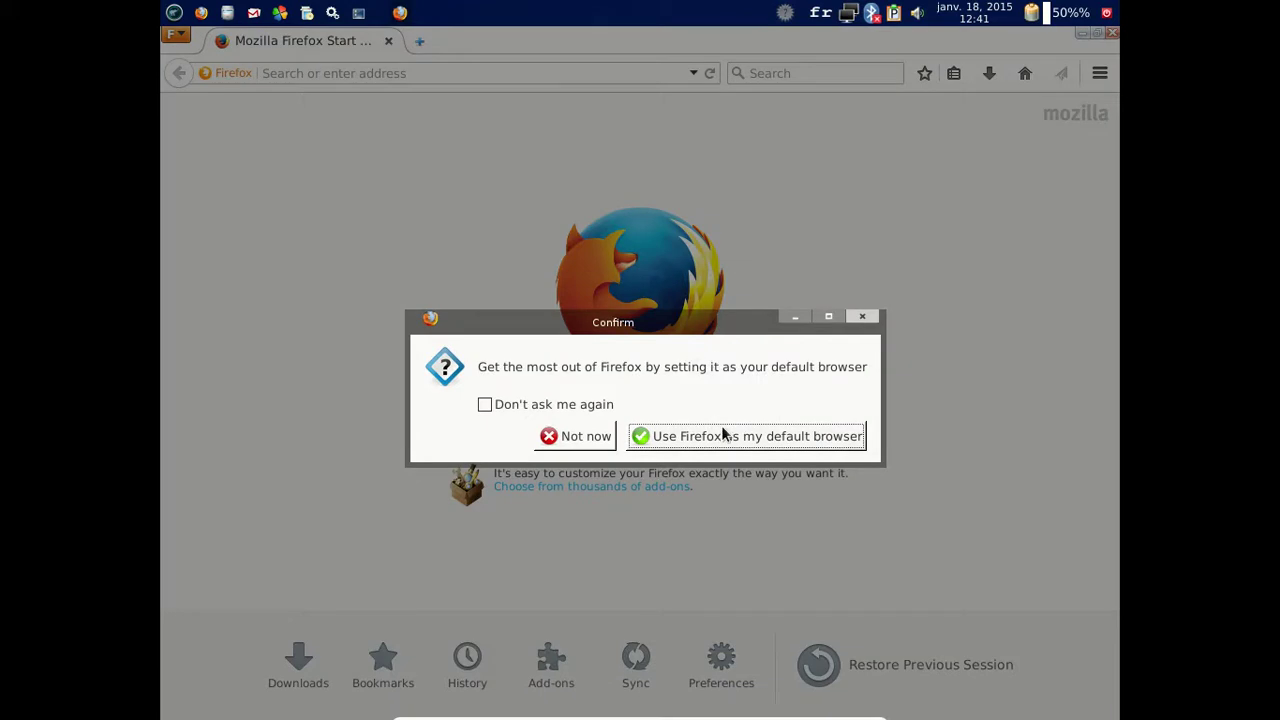
click(727, 440)
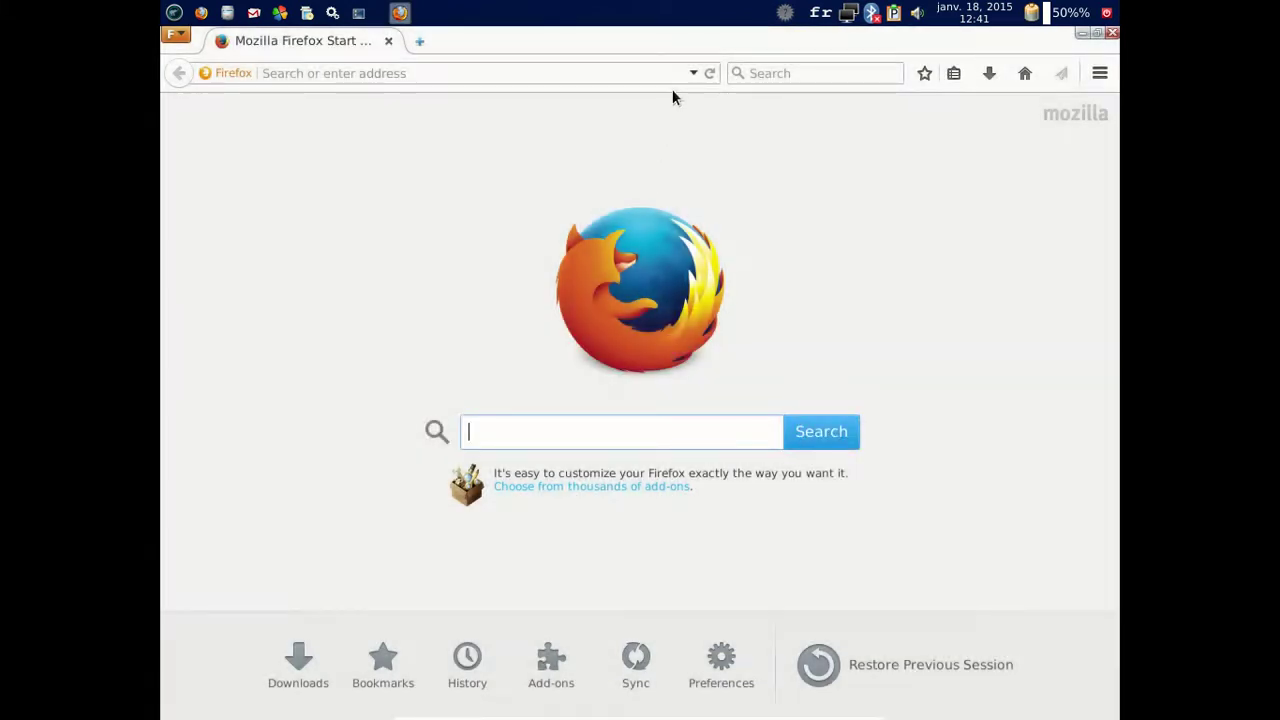
Open two new tabs in Firefox to check the new tab page, and close both.
key(ctrl+t)
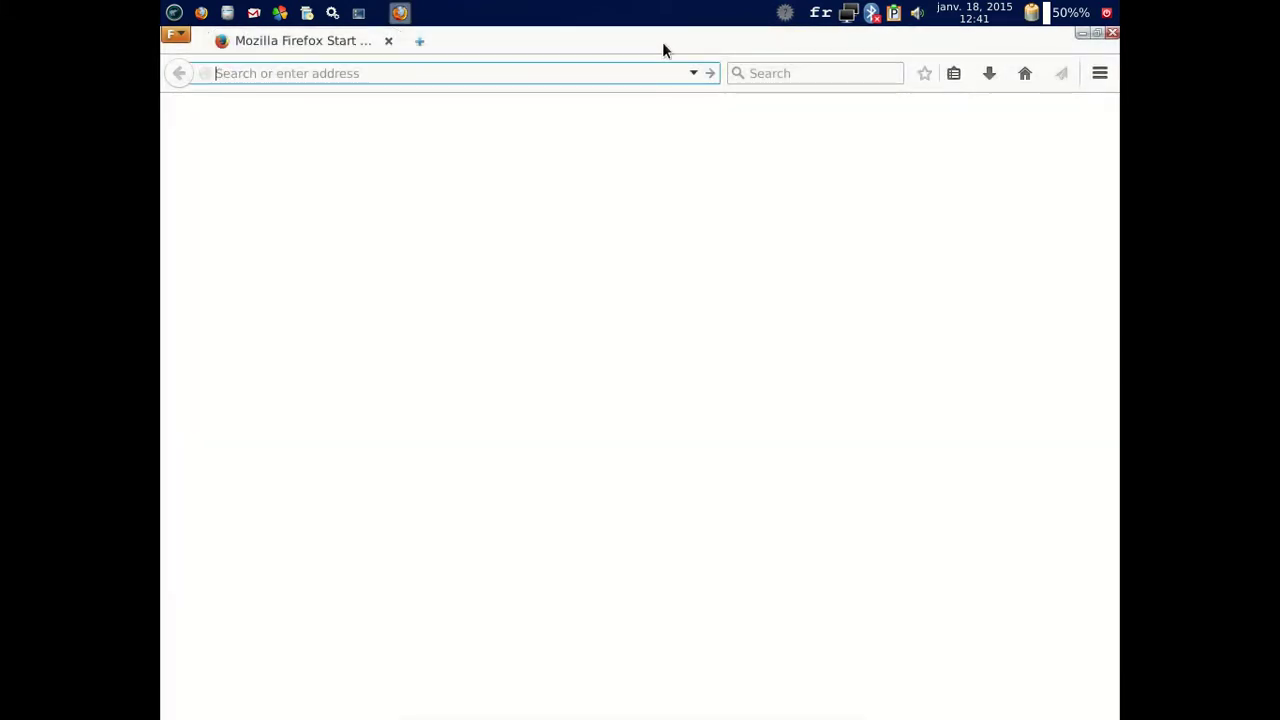
key(ctrl+t)
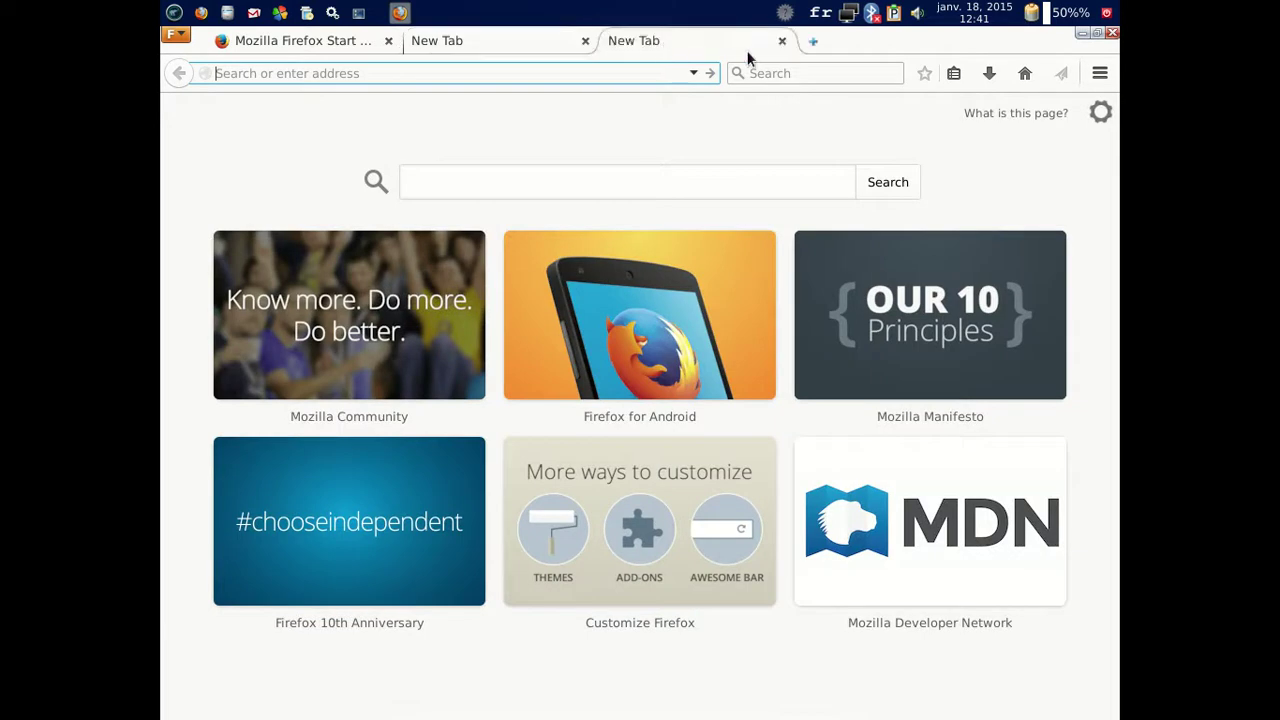
click(782, 41)
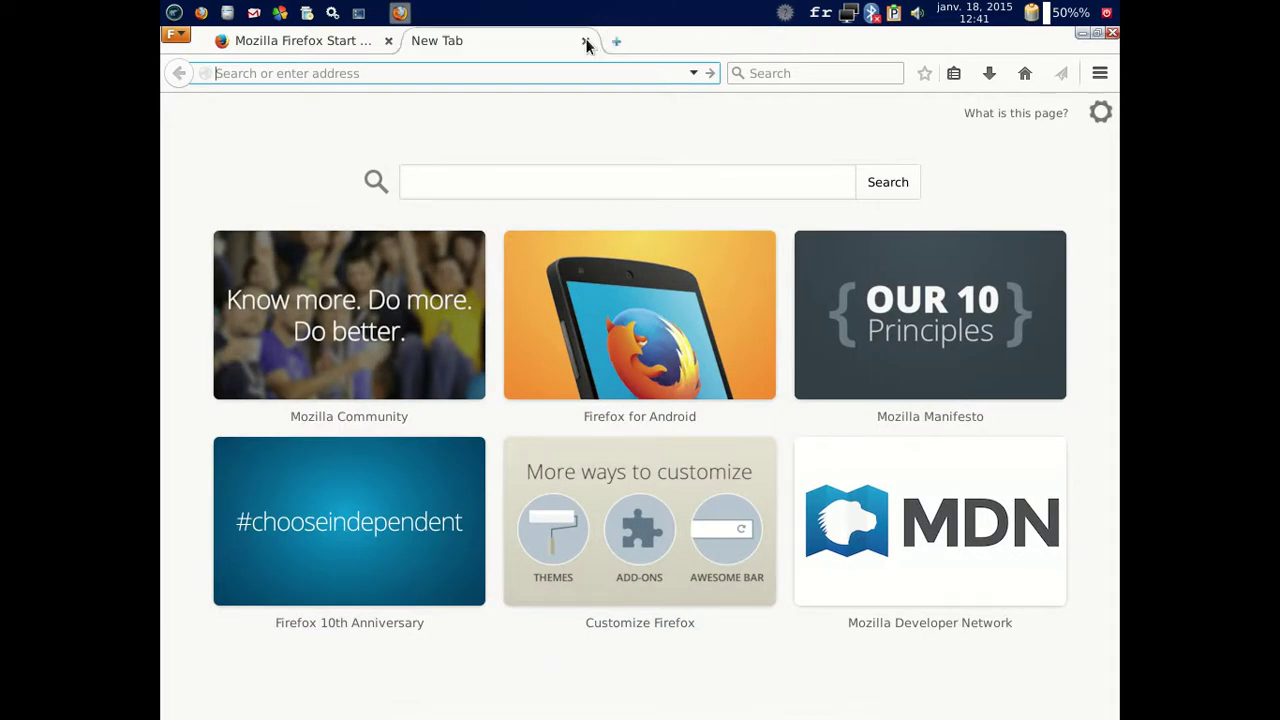
click(585, 41)
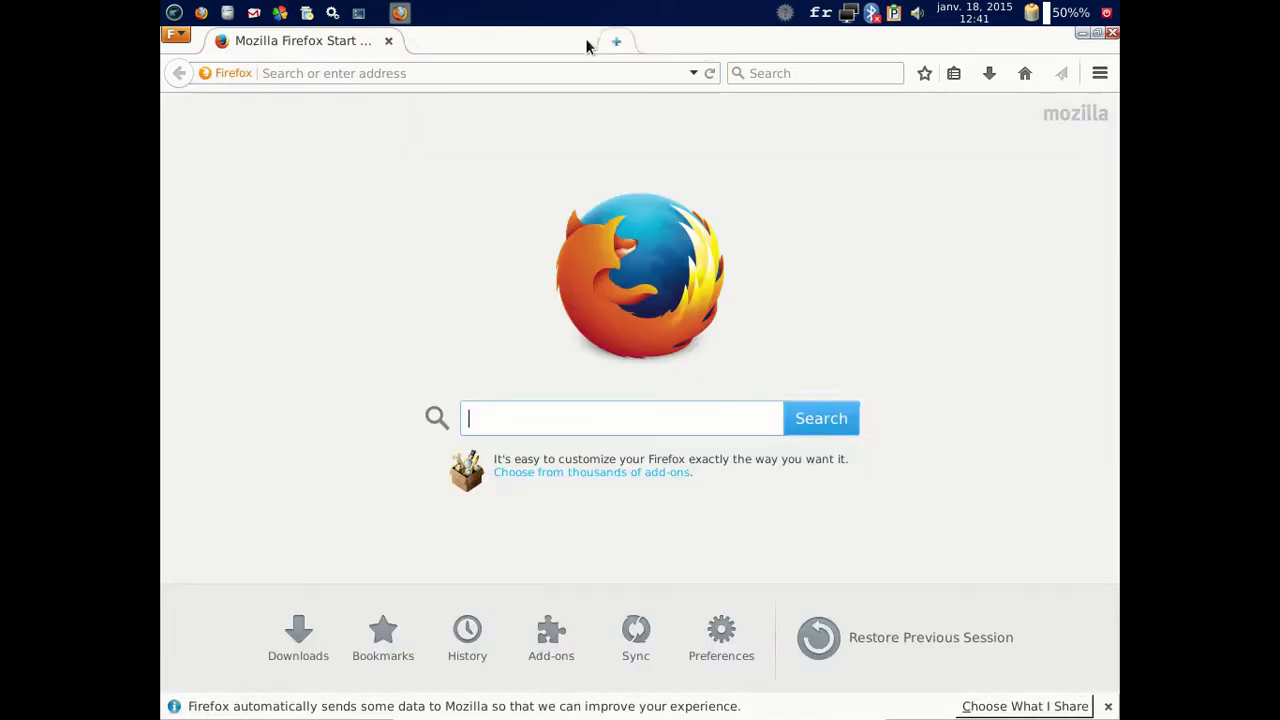
Download the Firefox update through About Firefox and restart the browser to apply it.
click(1099, 75)
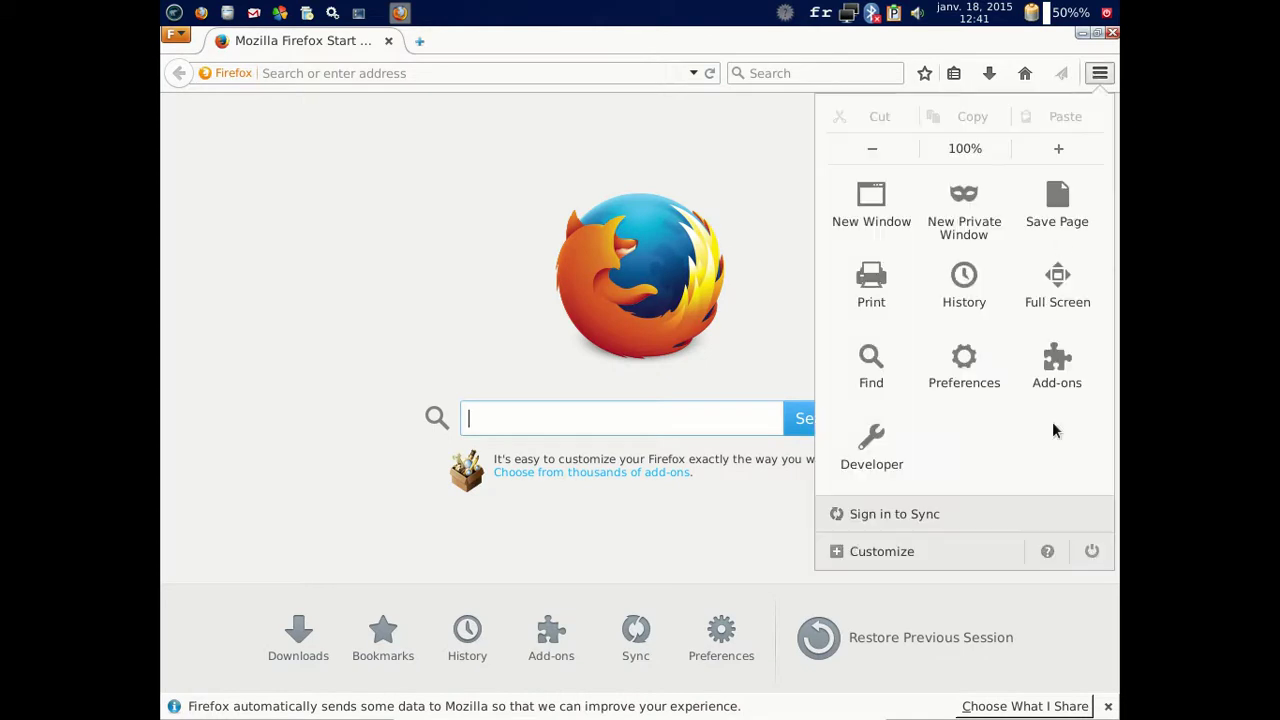
click(1058, 555)
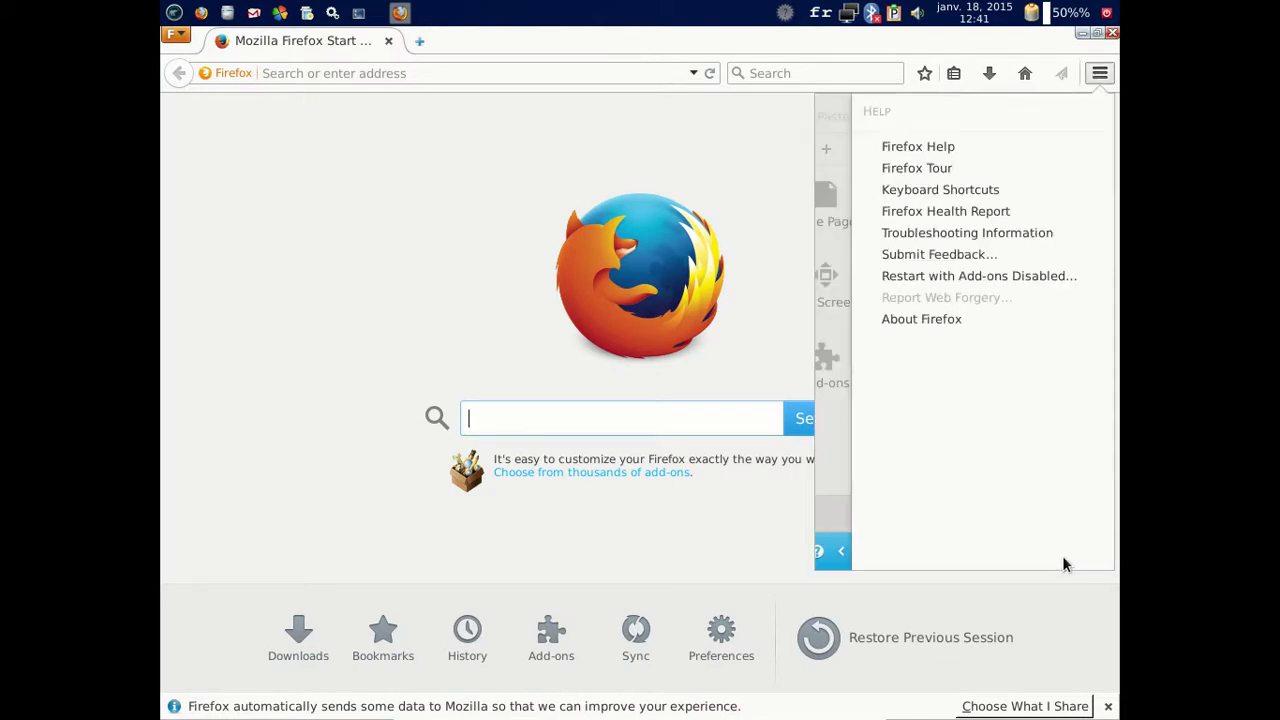
click(925, 324)
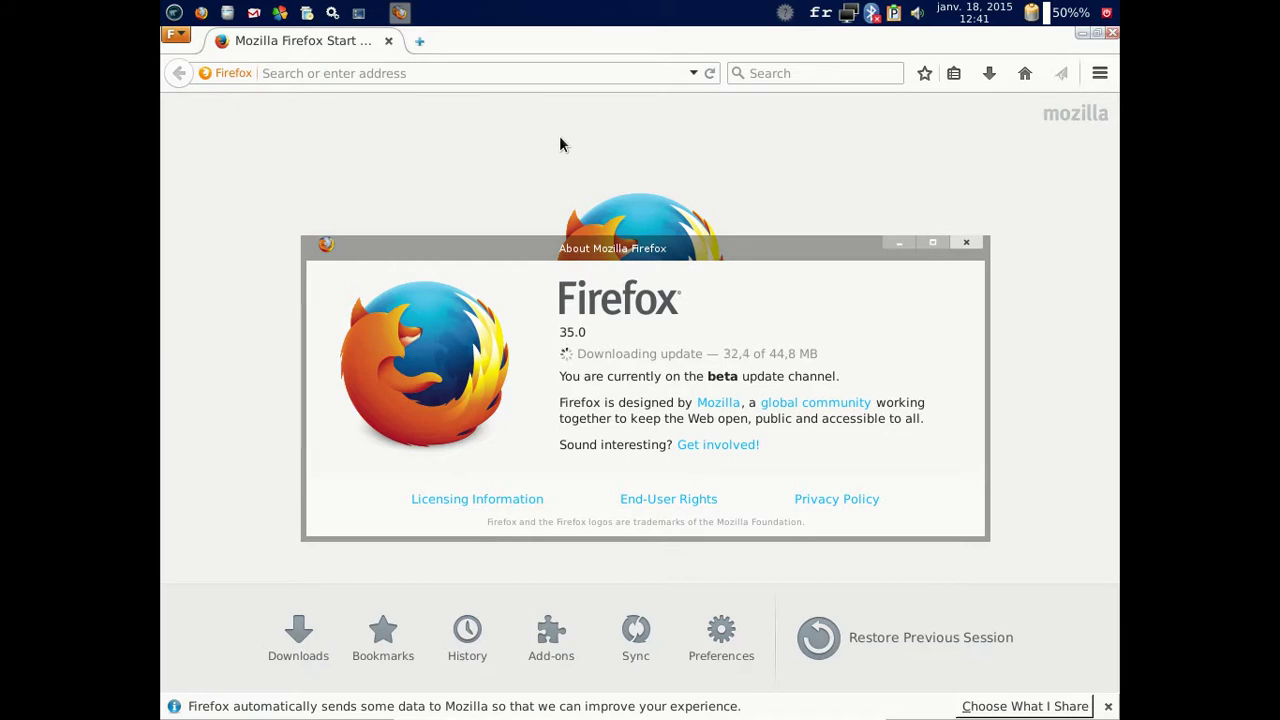
click(175, 13)
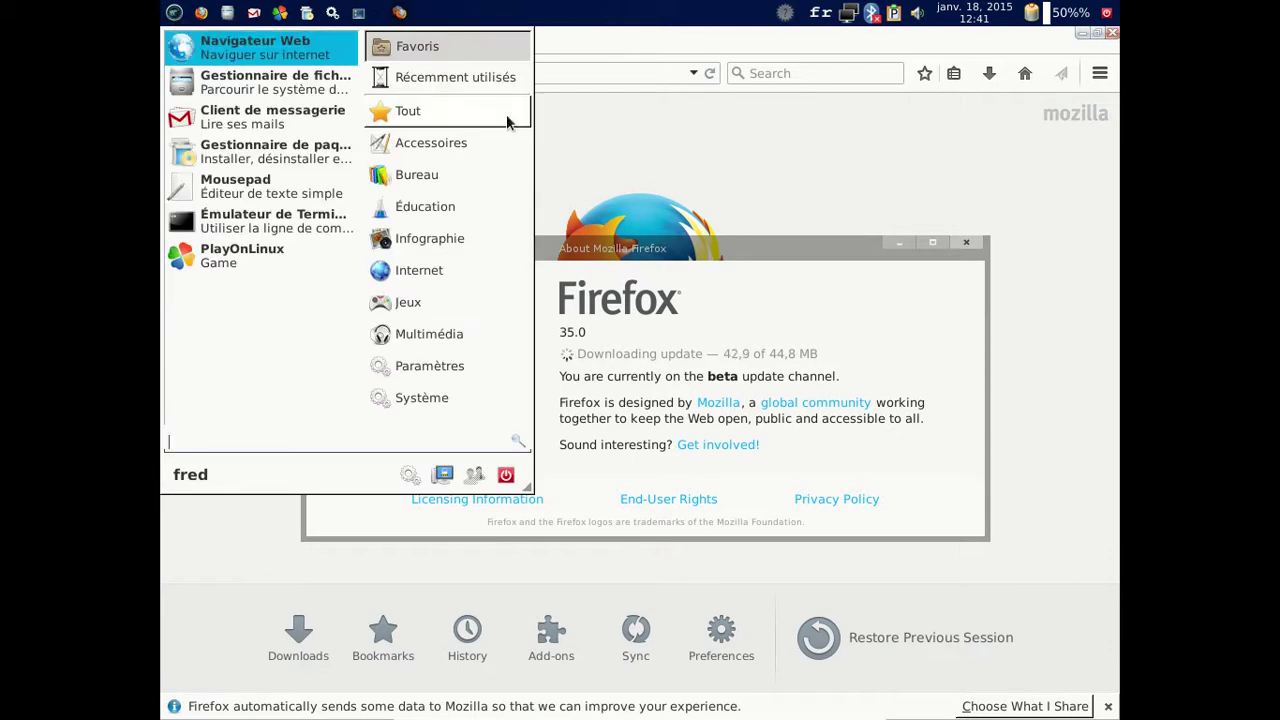
click(475, 275)
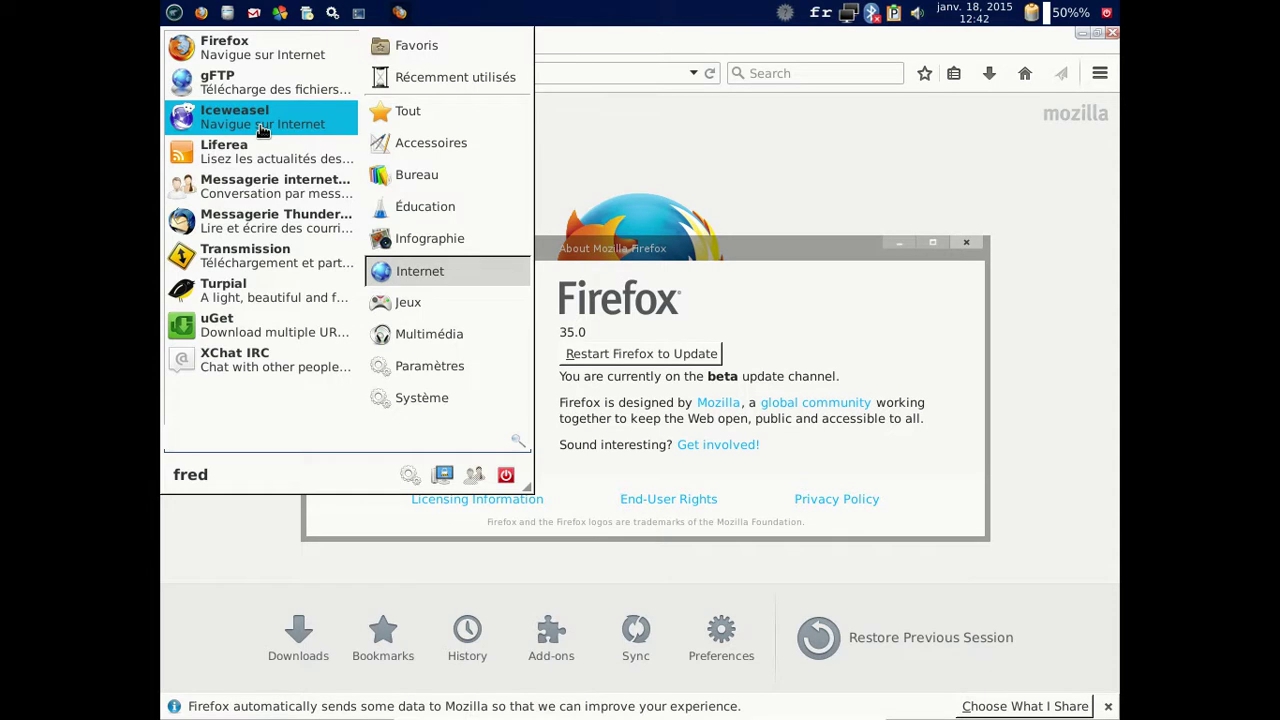
click(677, 357)
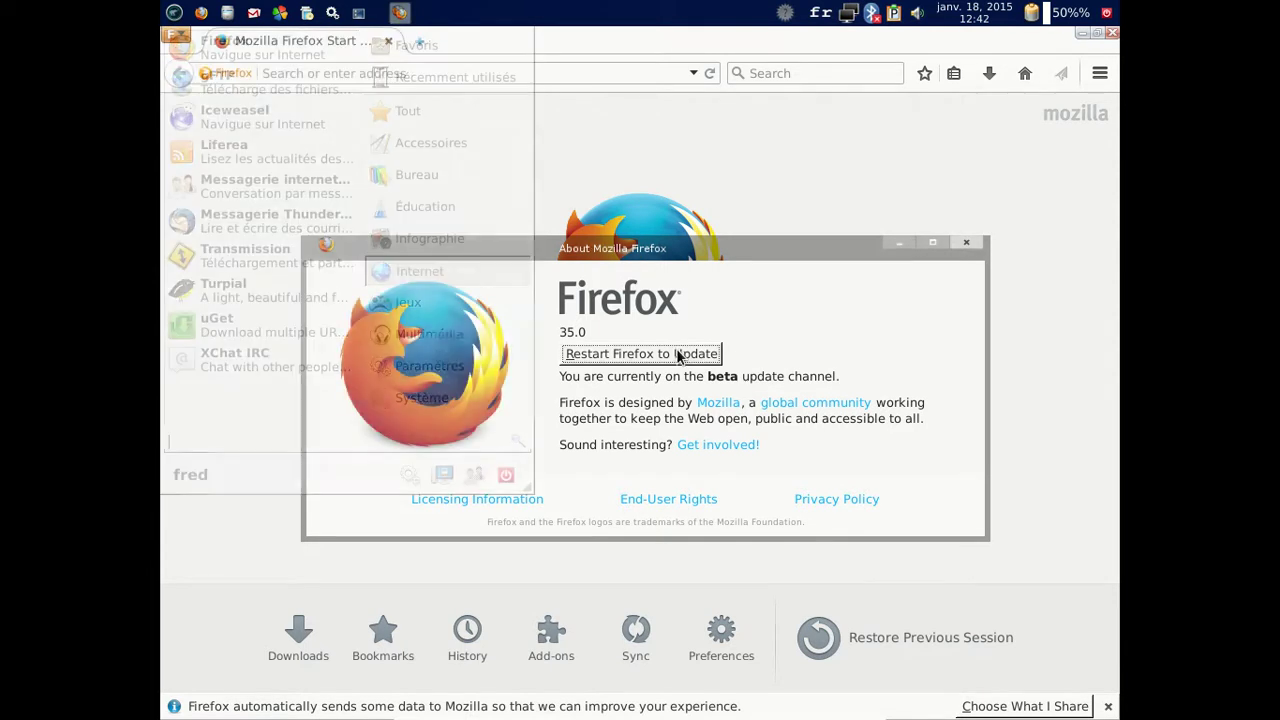
click(677, 355)
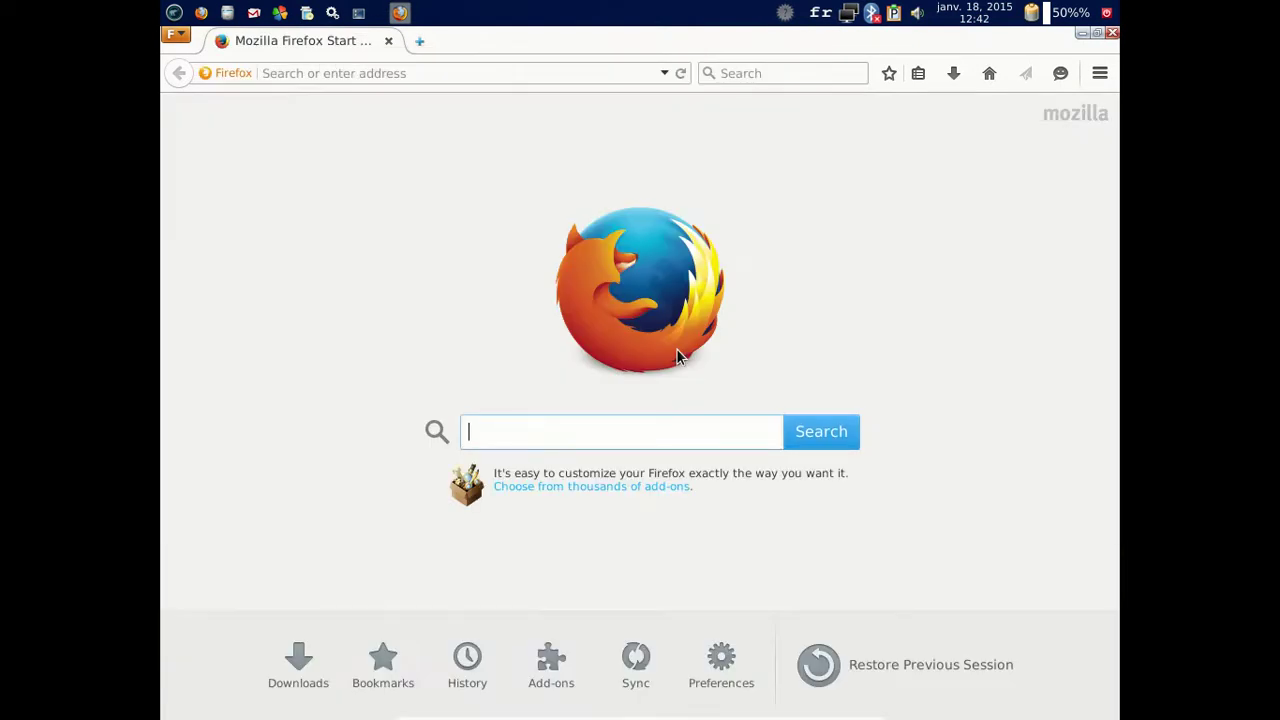
Check the version and update status of the restarted Firefox in its About information, and close it.
click(1100, 73)
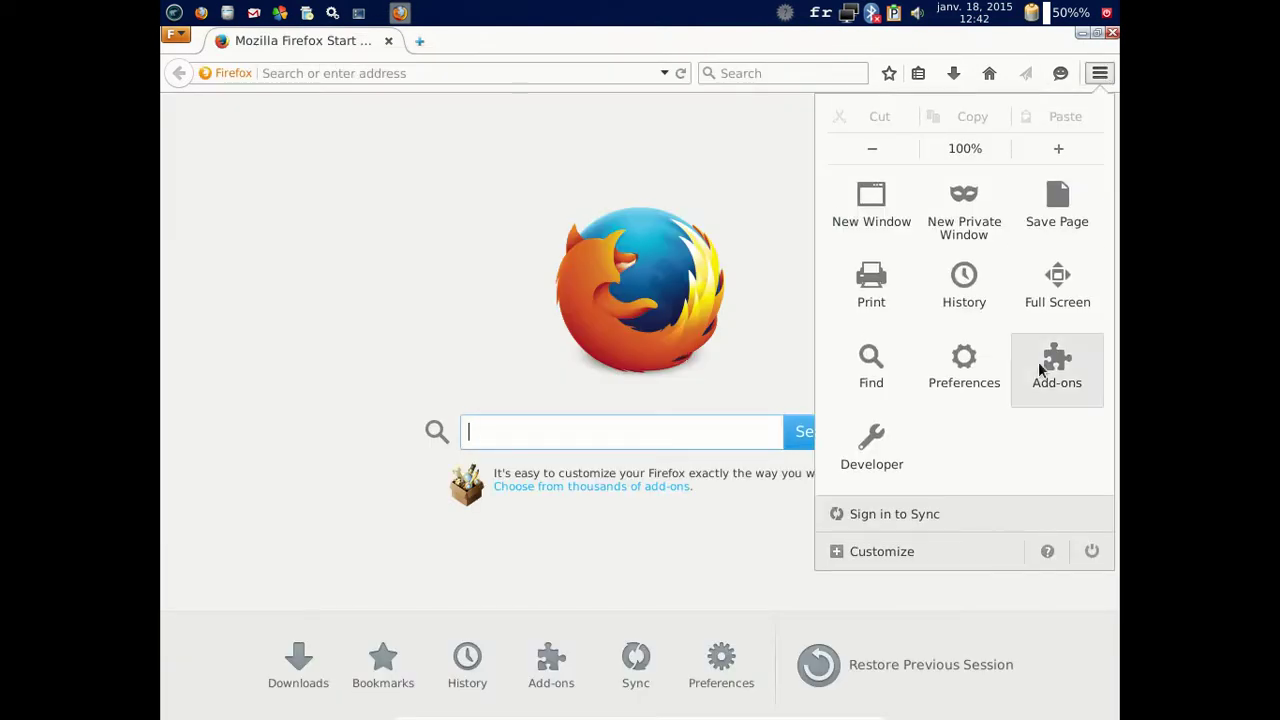
click(1047, 551)
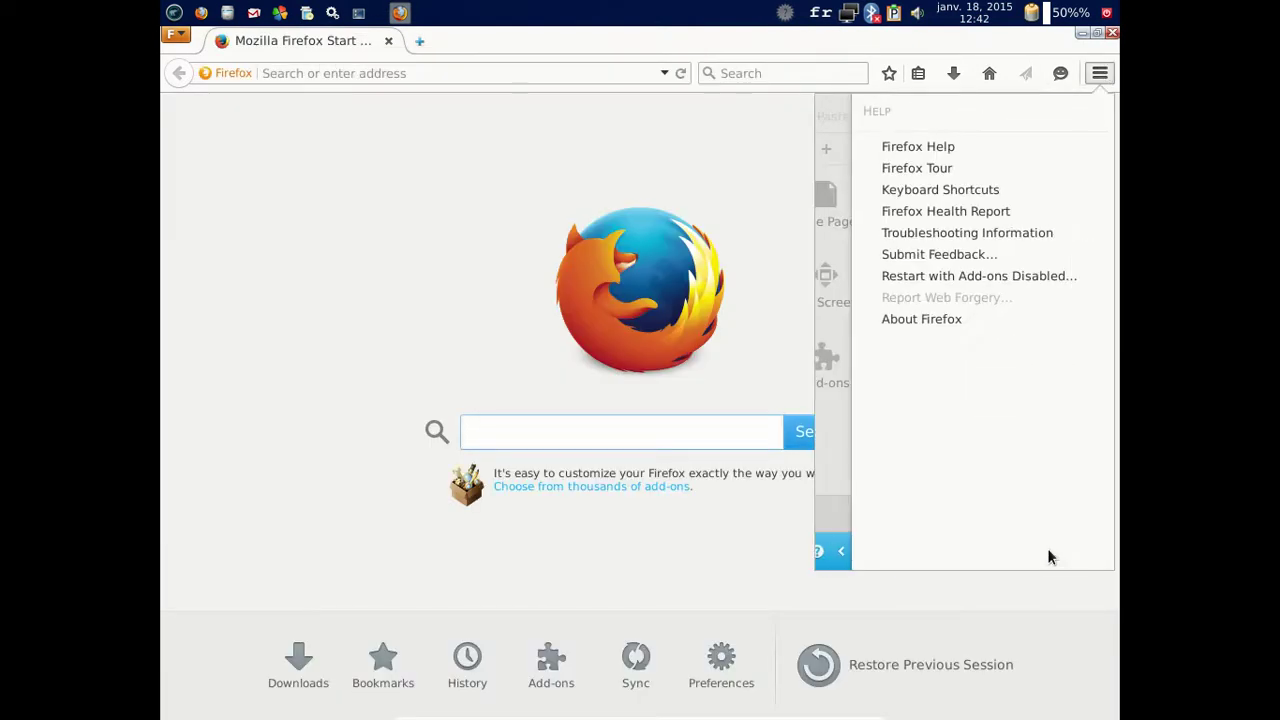
click(945, 319)
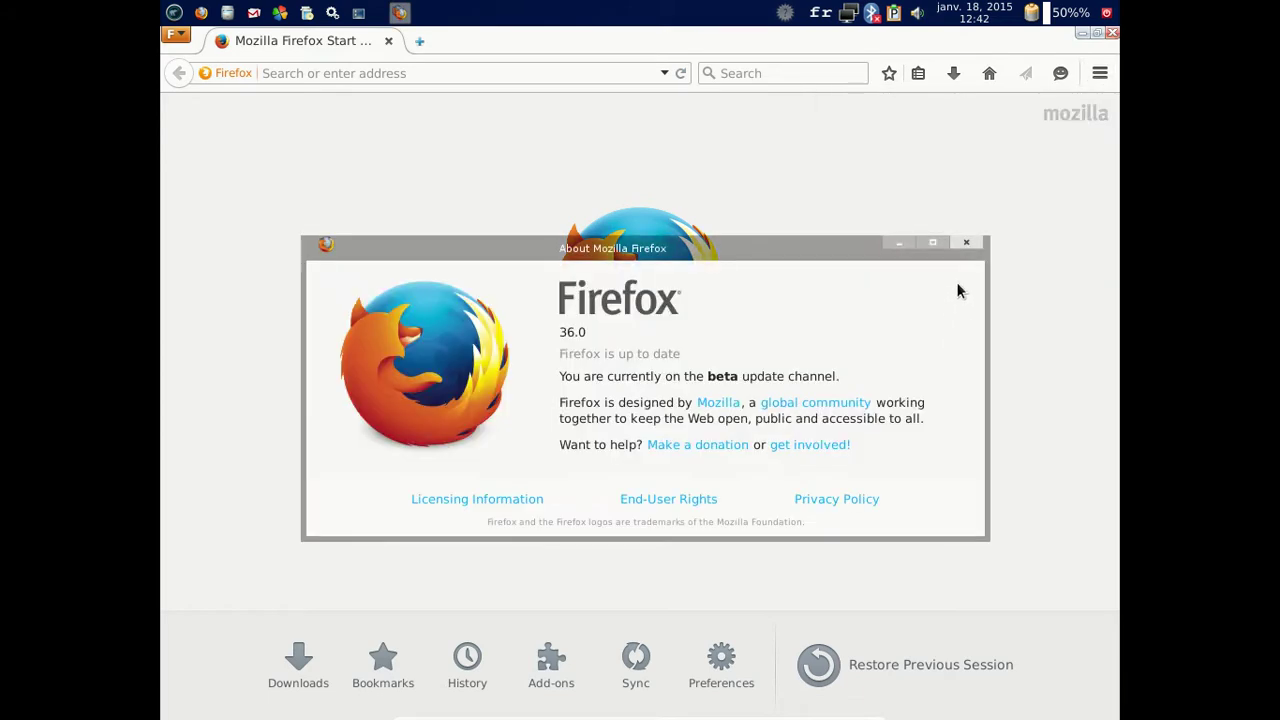
click(965, 243)
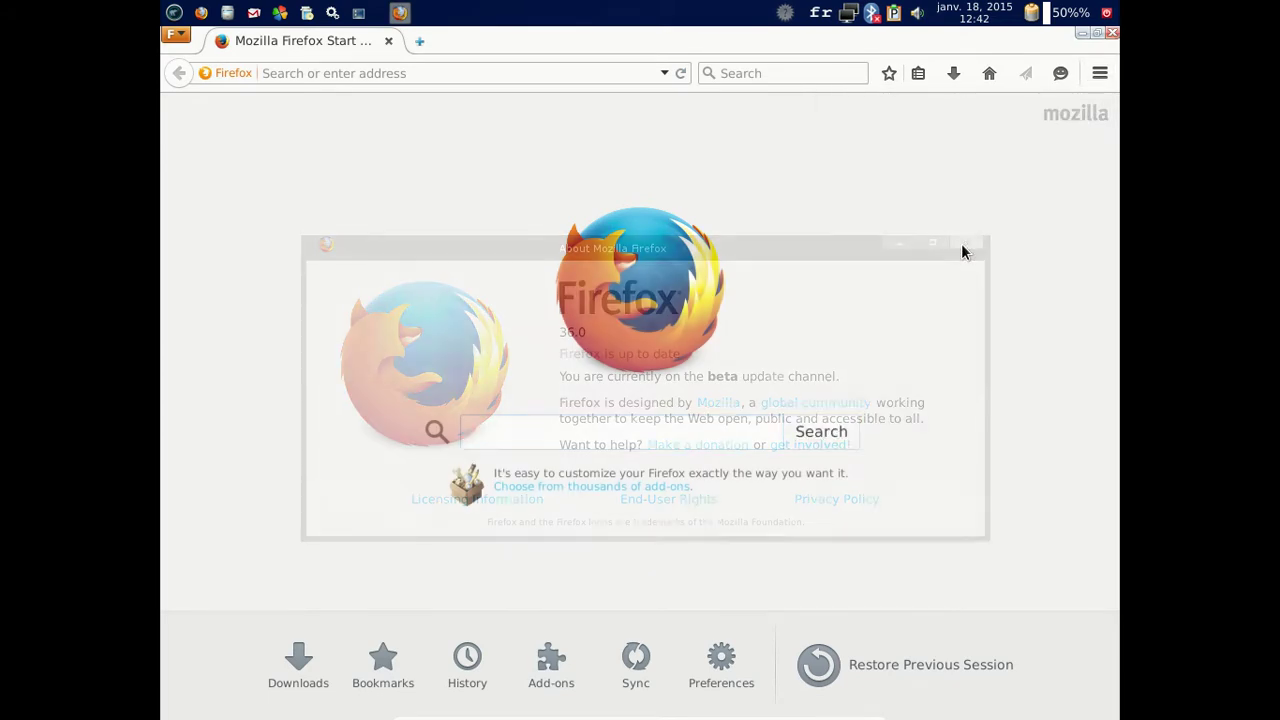
Examine Firefox's menus and the extensions listed in its Add-ons Manager, and close the browser.
click(178, 36)
click(181, 38)
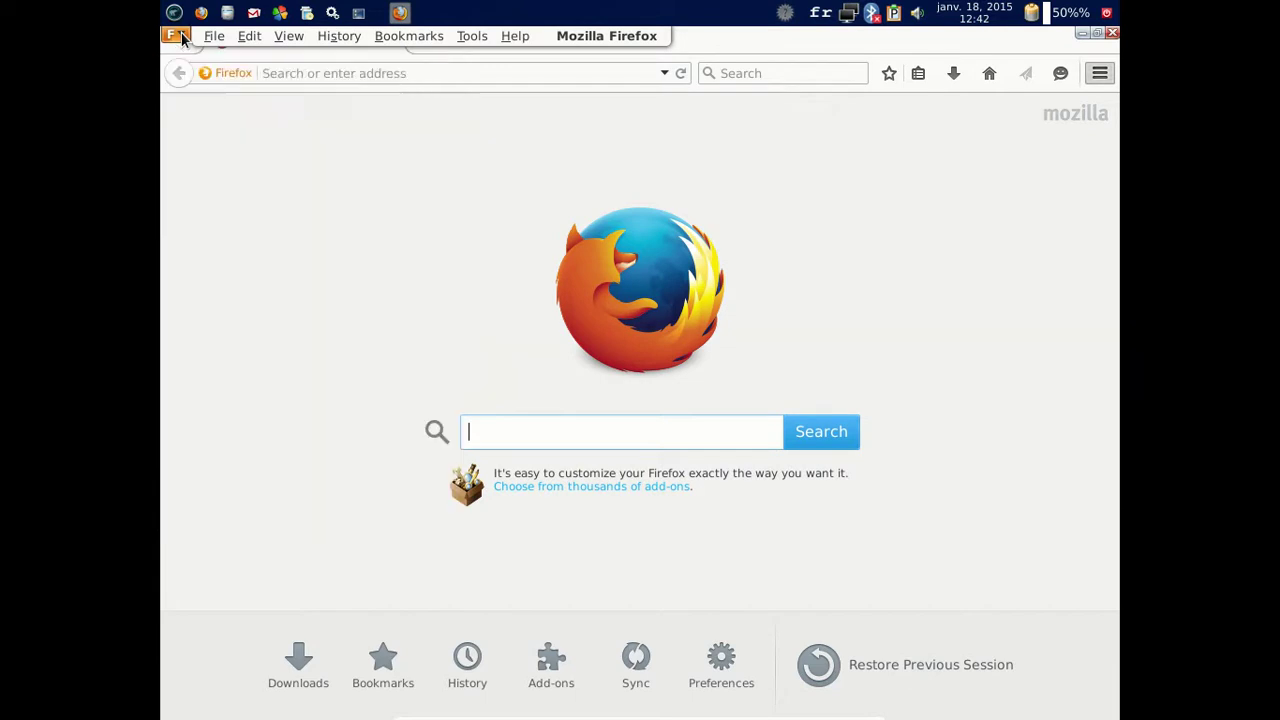
click(1098, 78)
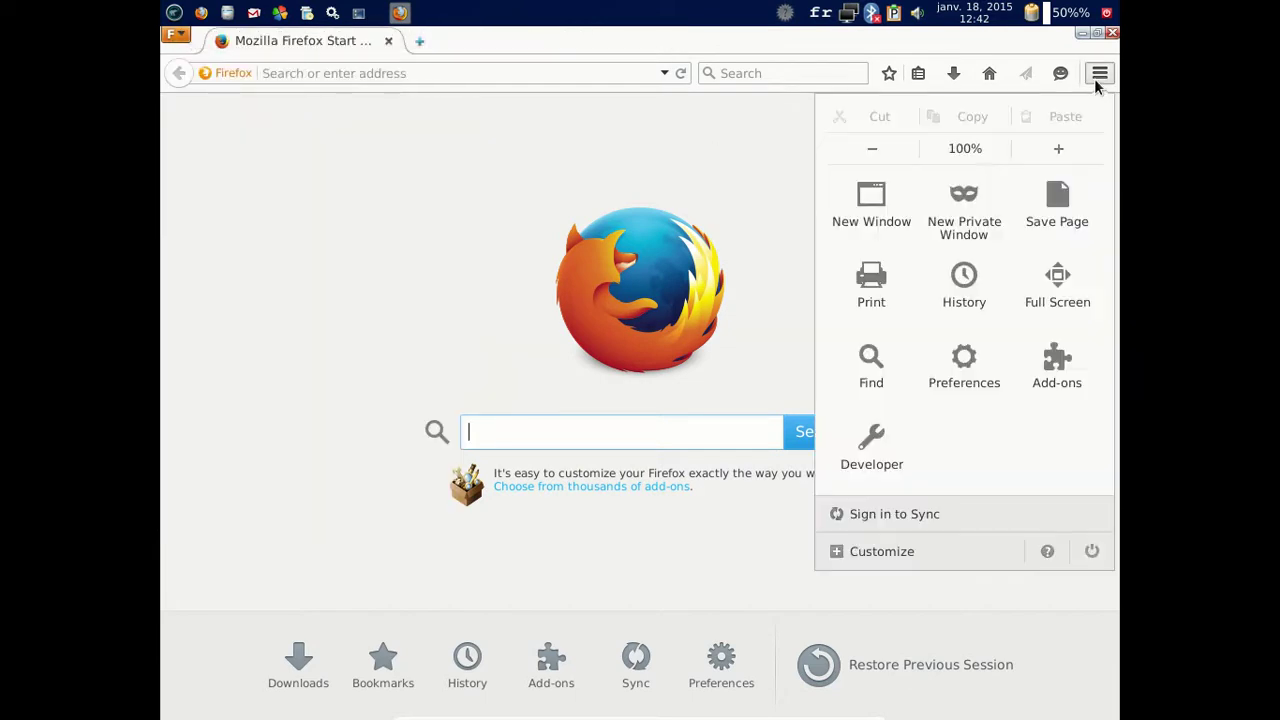
click(1060, 360)
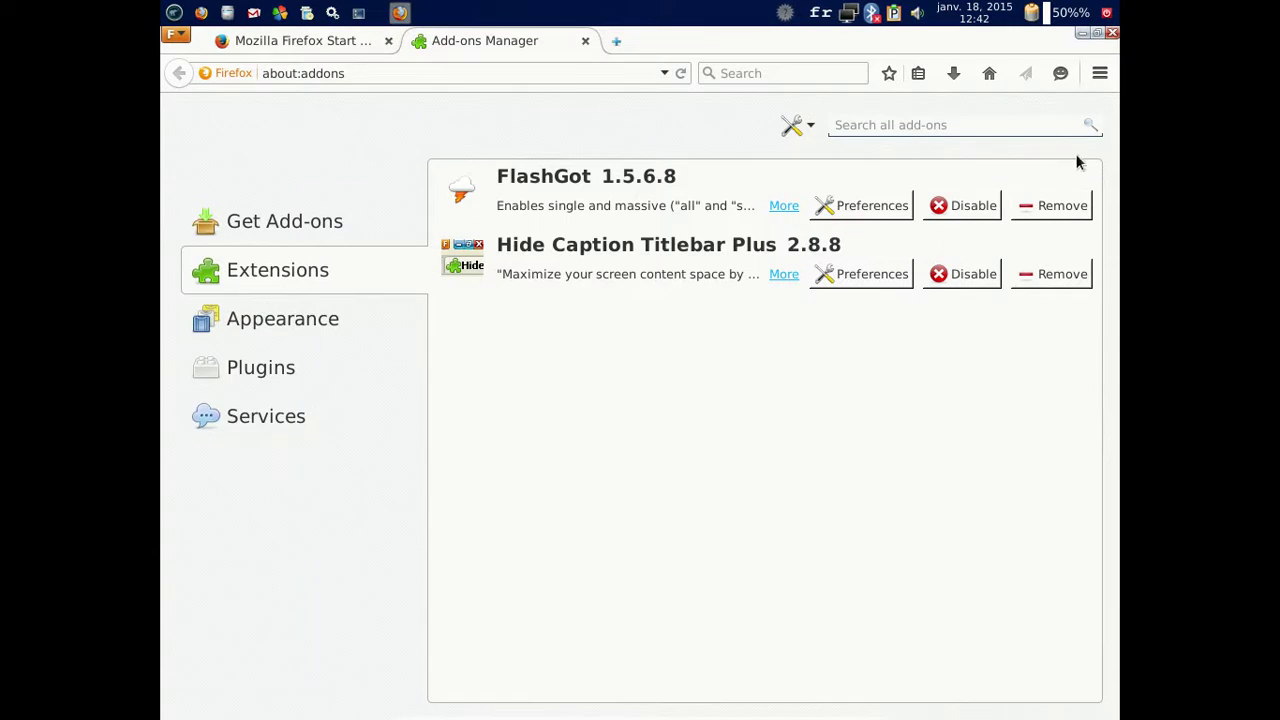
click(1111, 36)
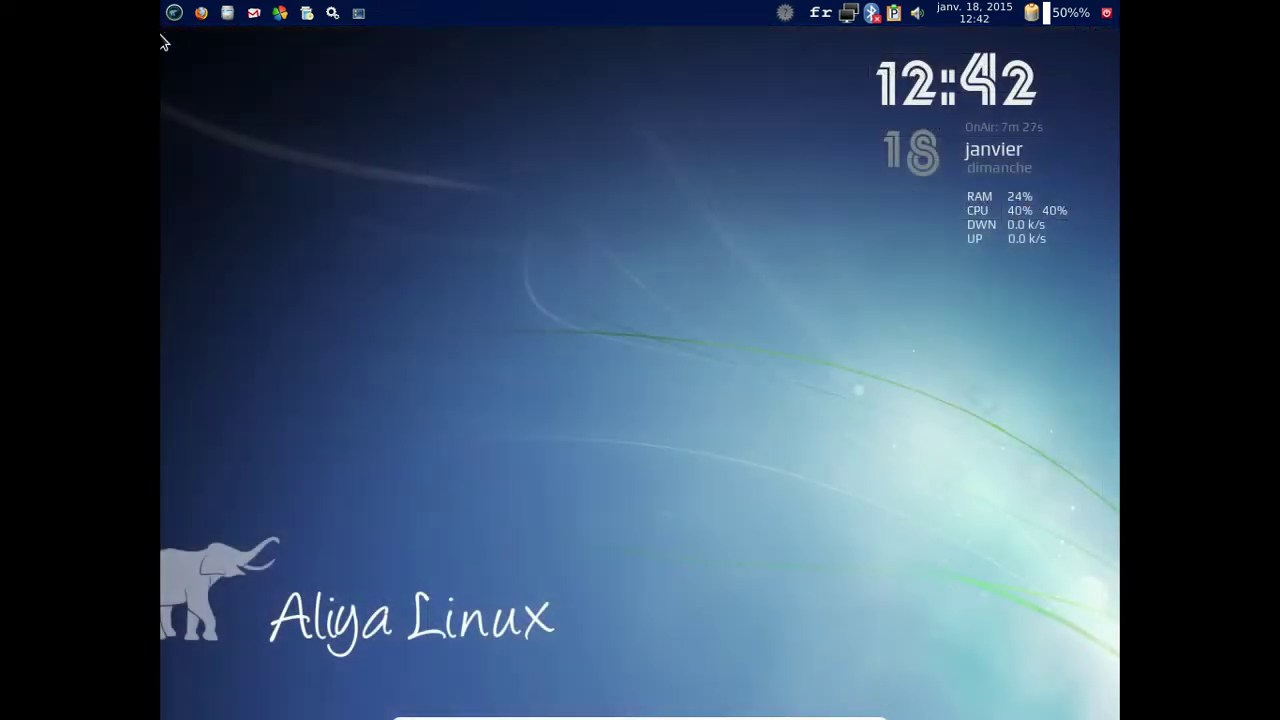
Launch Iceweasel from the Internet applications to check its interface language.
click(174, 14)
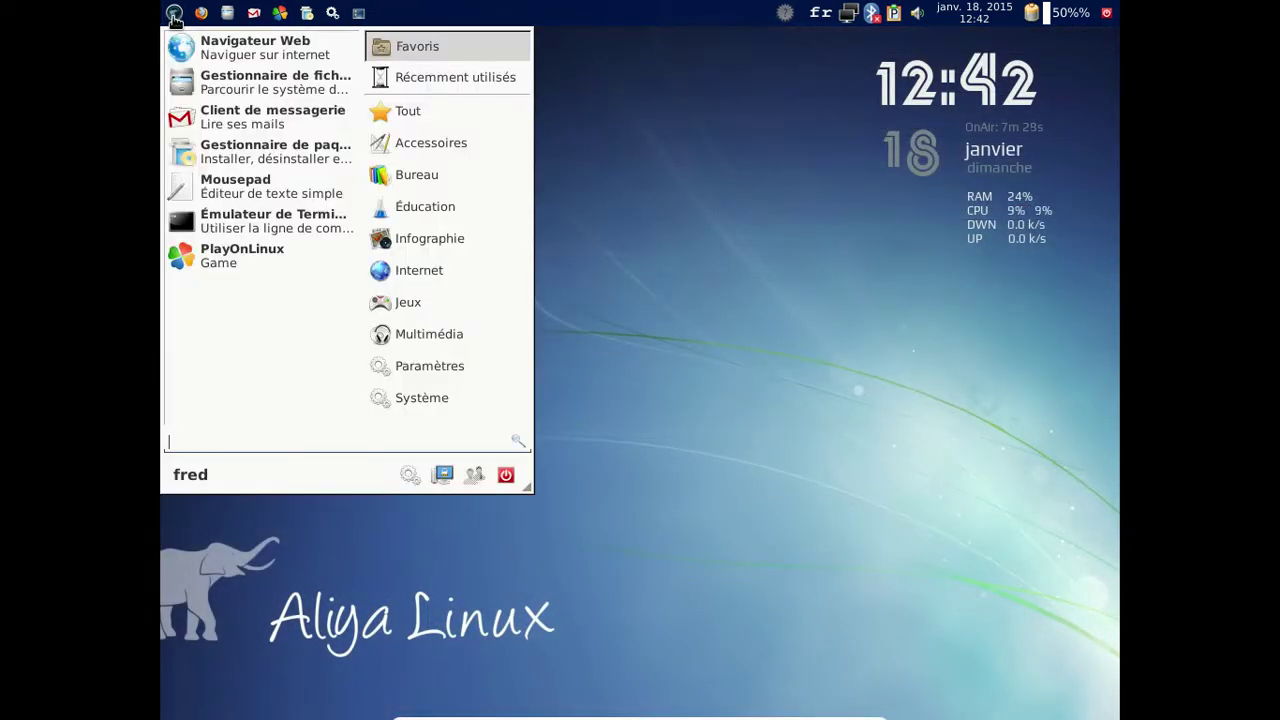
click(452, 265)
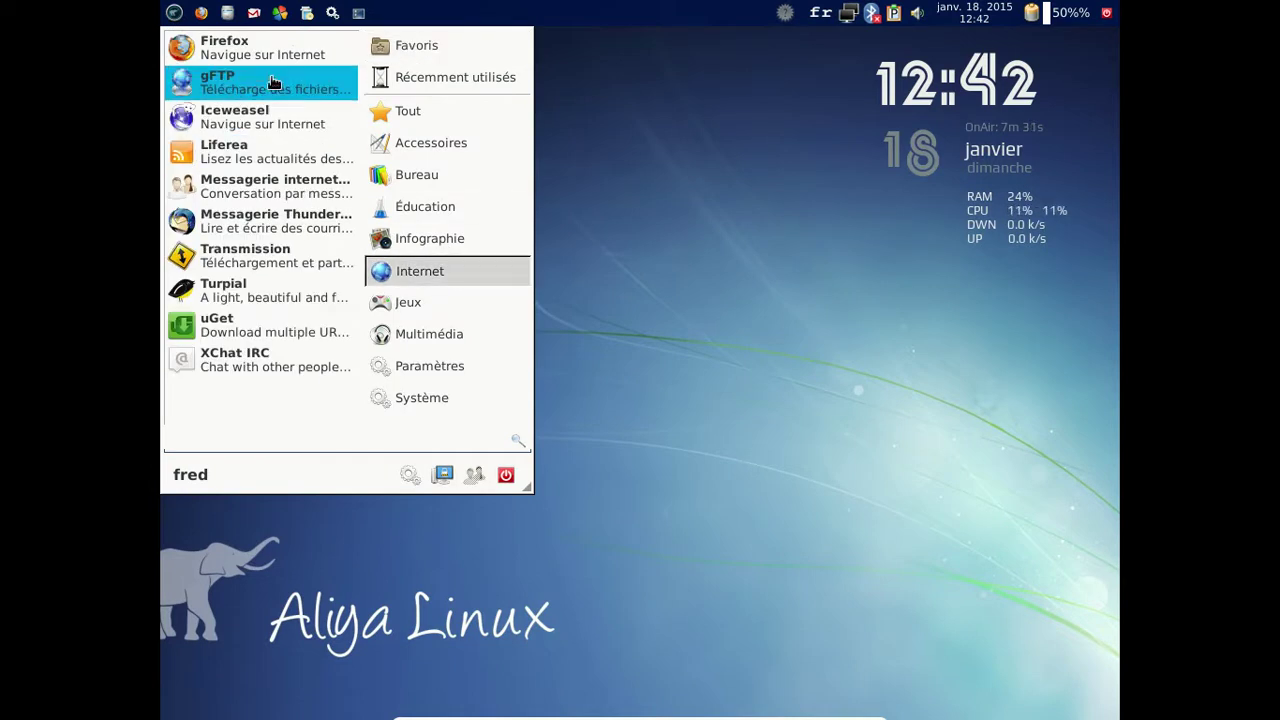
click(274, 119)
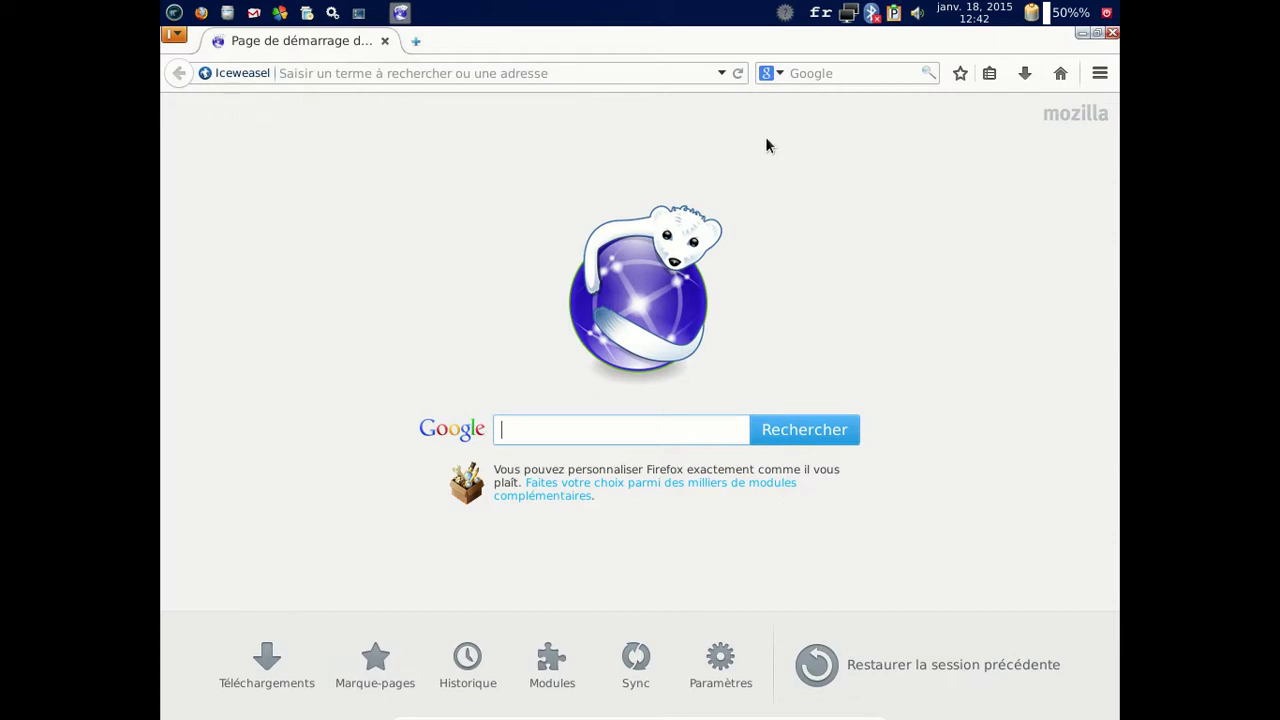
Examine the Extensions, Langues and Plugins sections of Iceweasel's add-ons manager, and close the browser.
click(1096, 75)
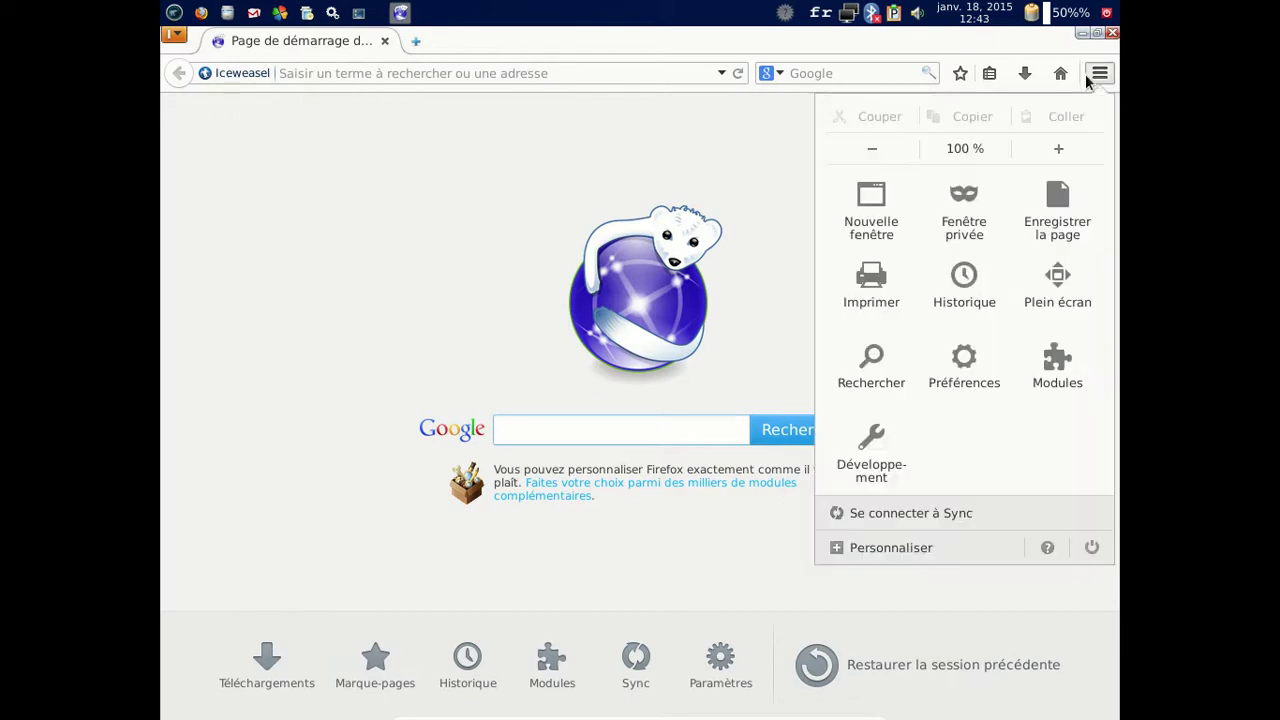
click(1059, 373)
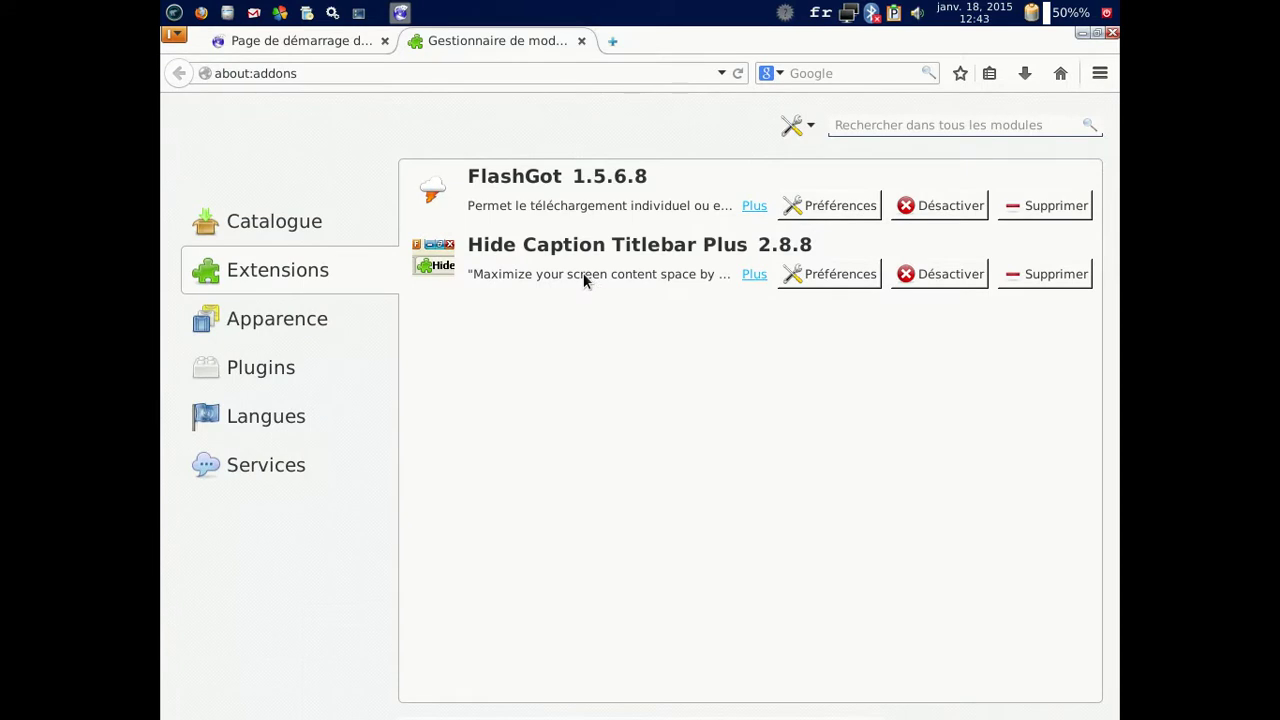
click(251, 414)
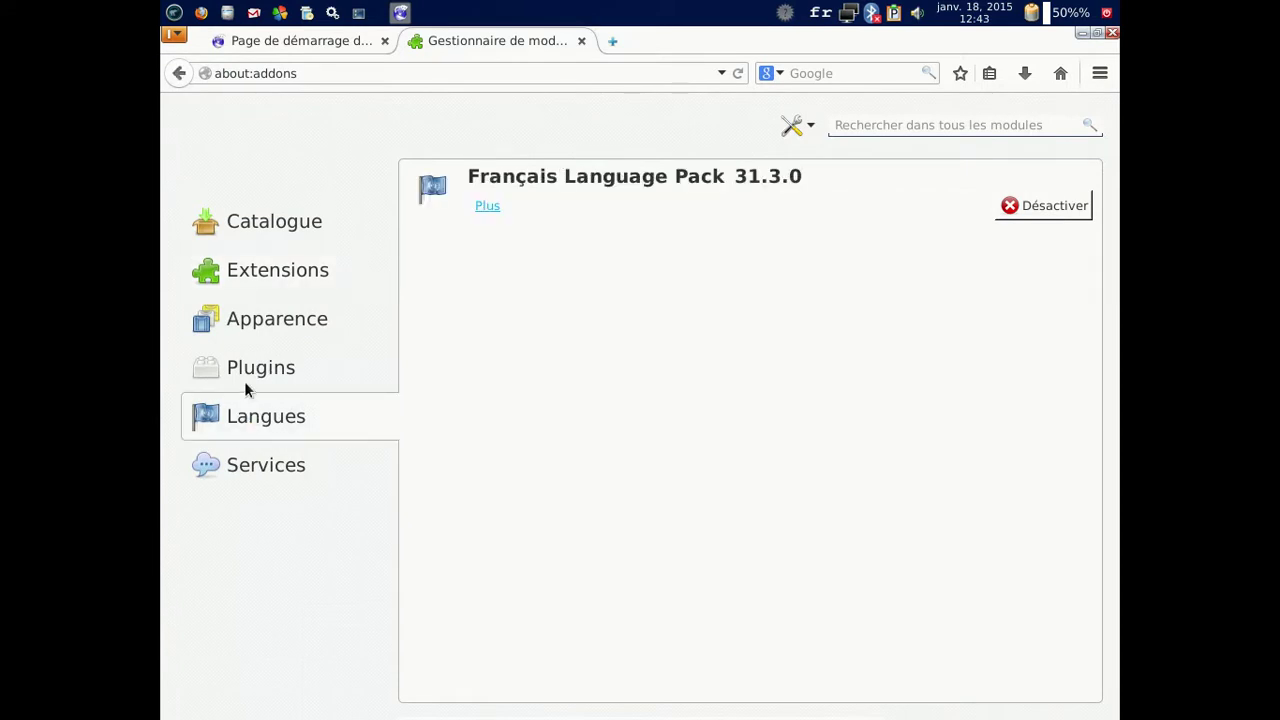
click(244, 382)
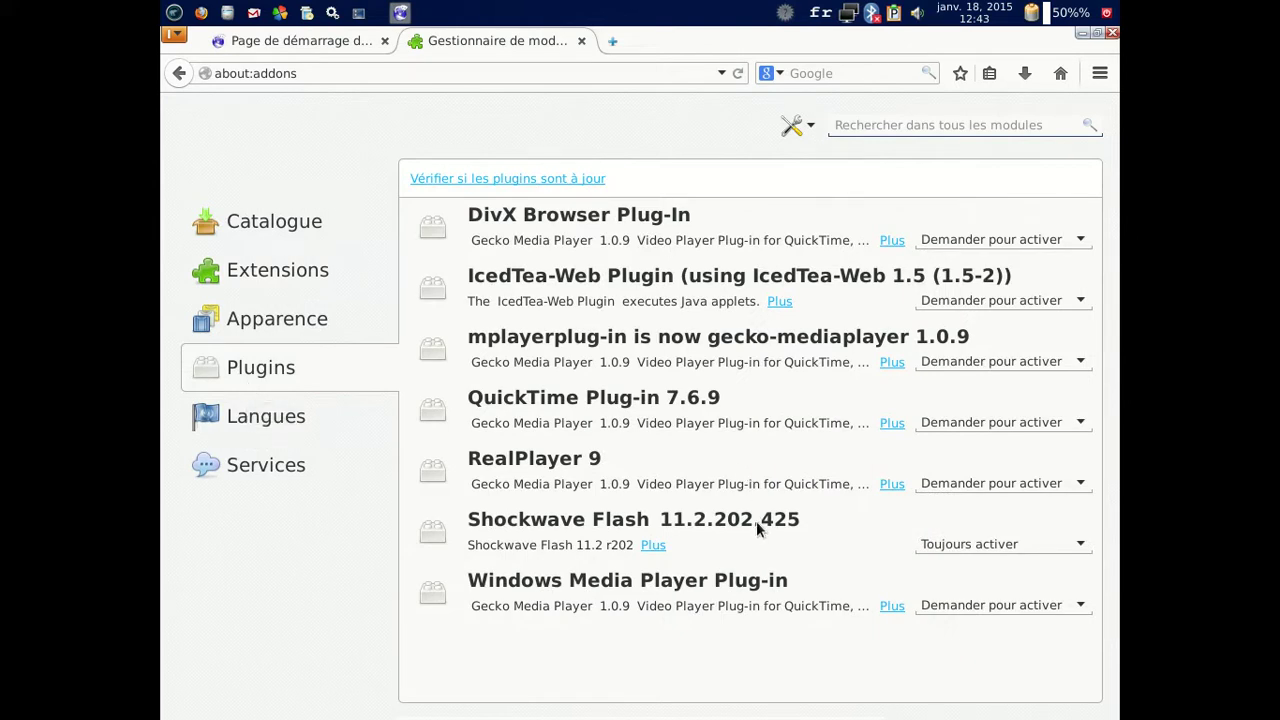
click(1111, 33)
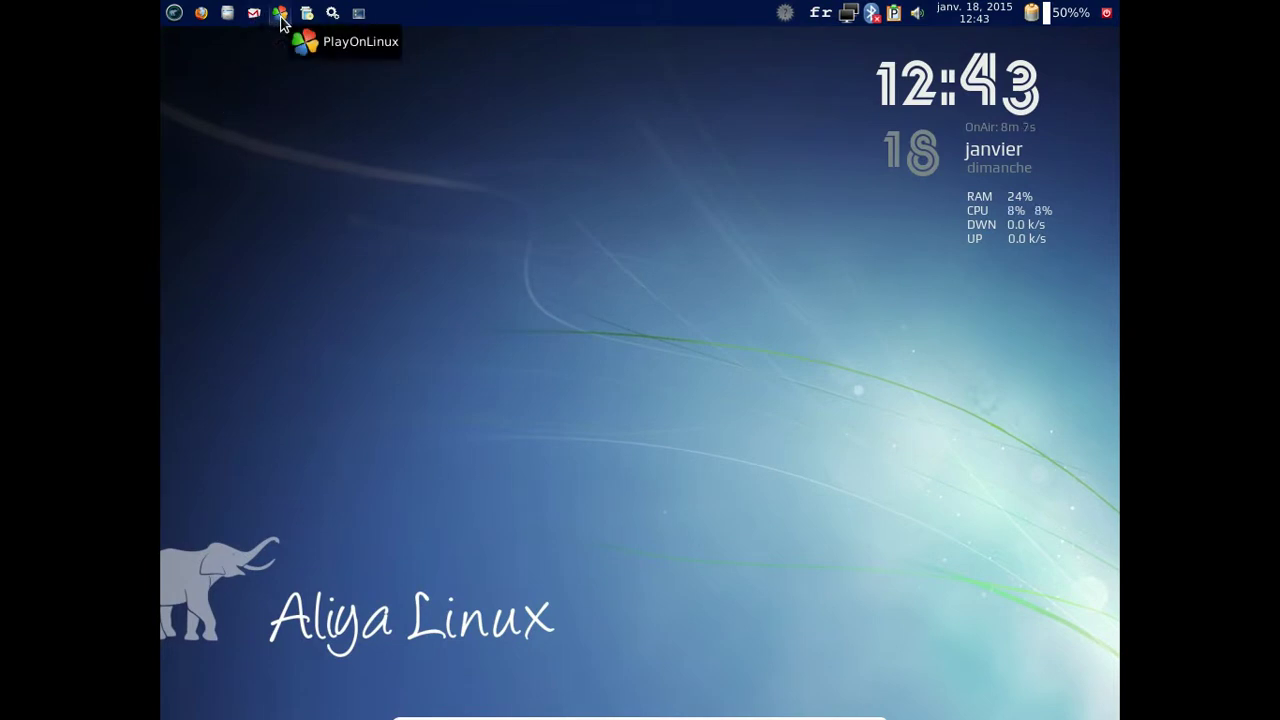
Open the file manager at the home folder, check its version in the About information, and close that information.
click(229, 13)
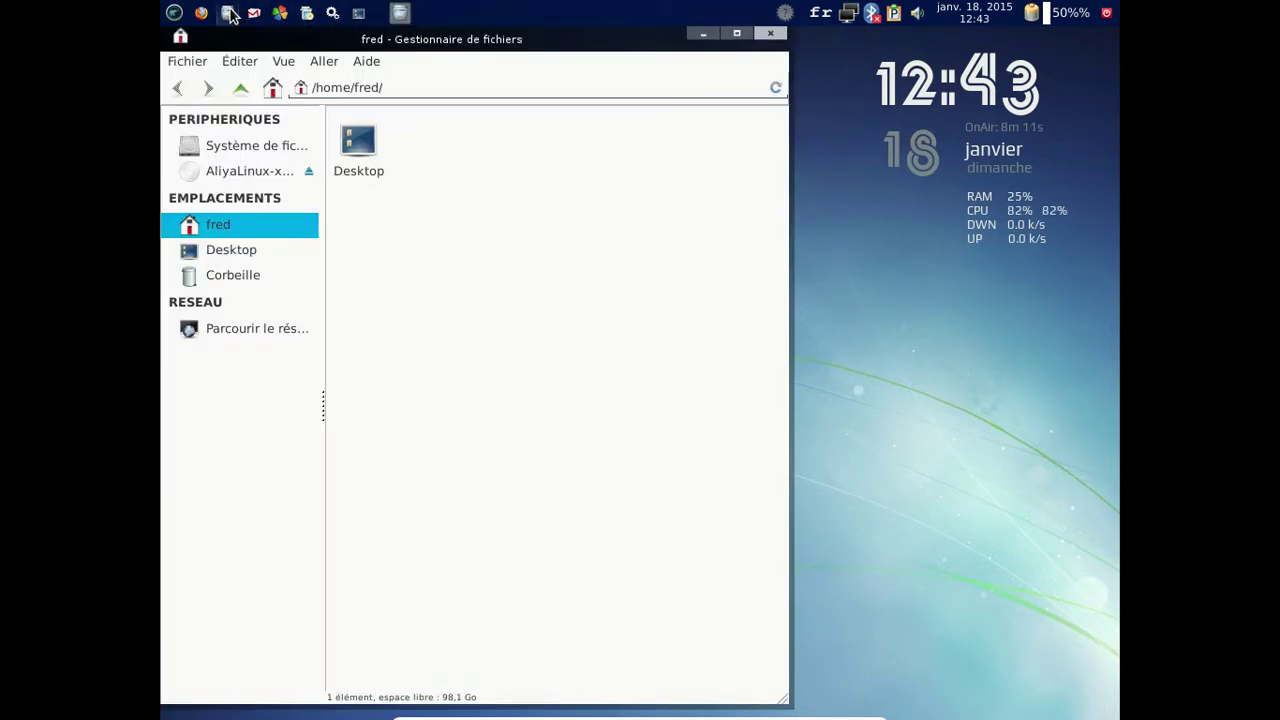
right_click(407, 228)
click(403, 189)
click(368, 62)
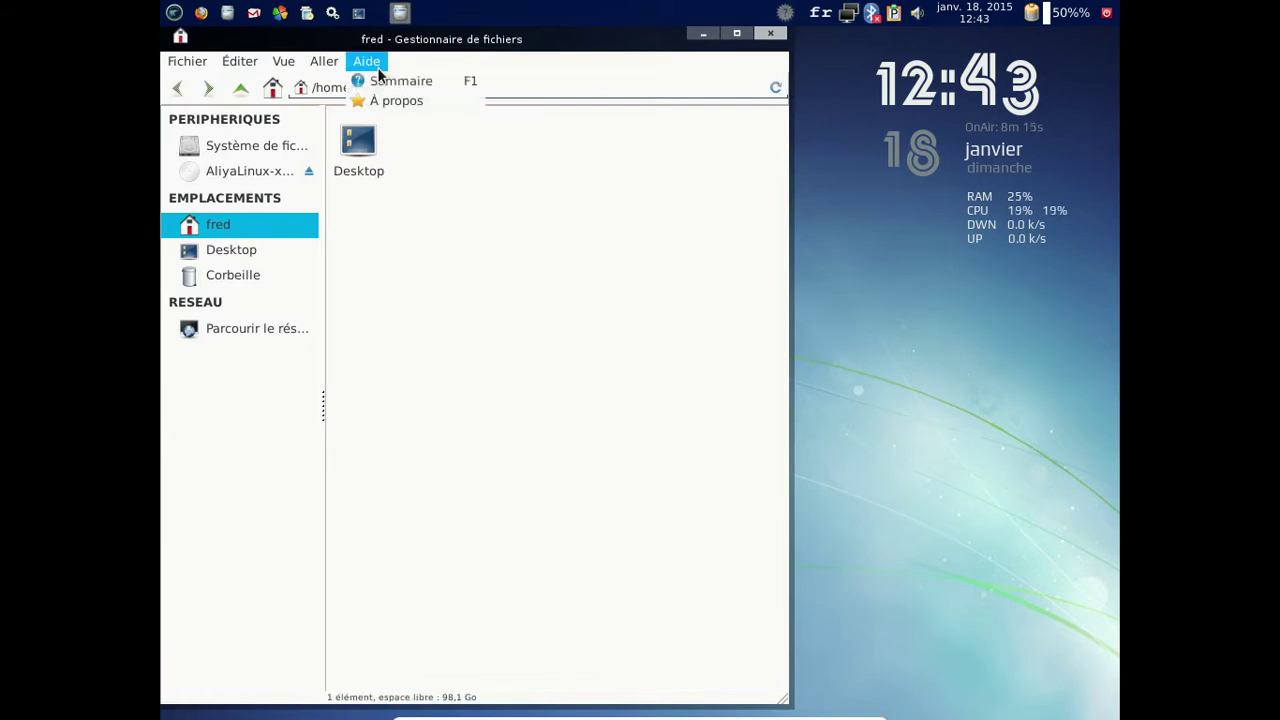
click(389, 101)
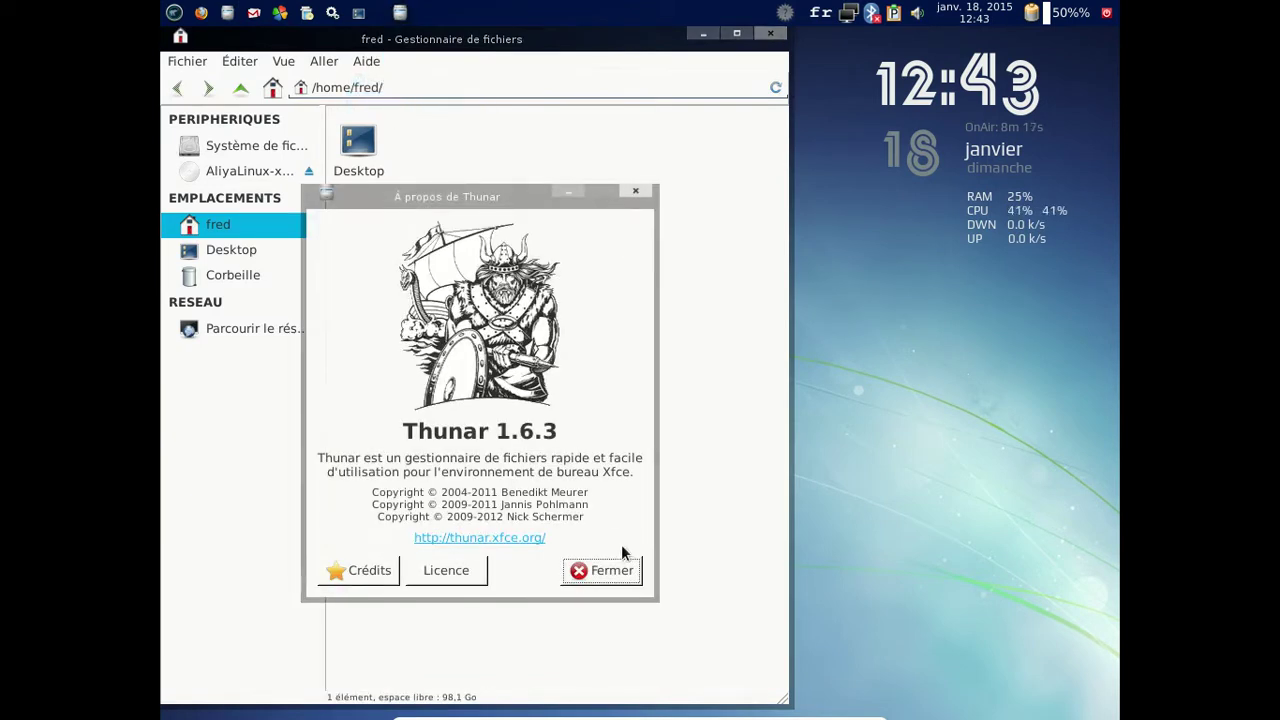
click(622, 571)
Open a terminal in the home folder, list the available xdg- commands, and run xdg-user-dirs-update.
right_click(458, 212)
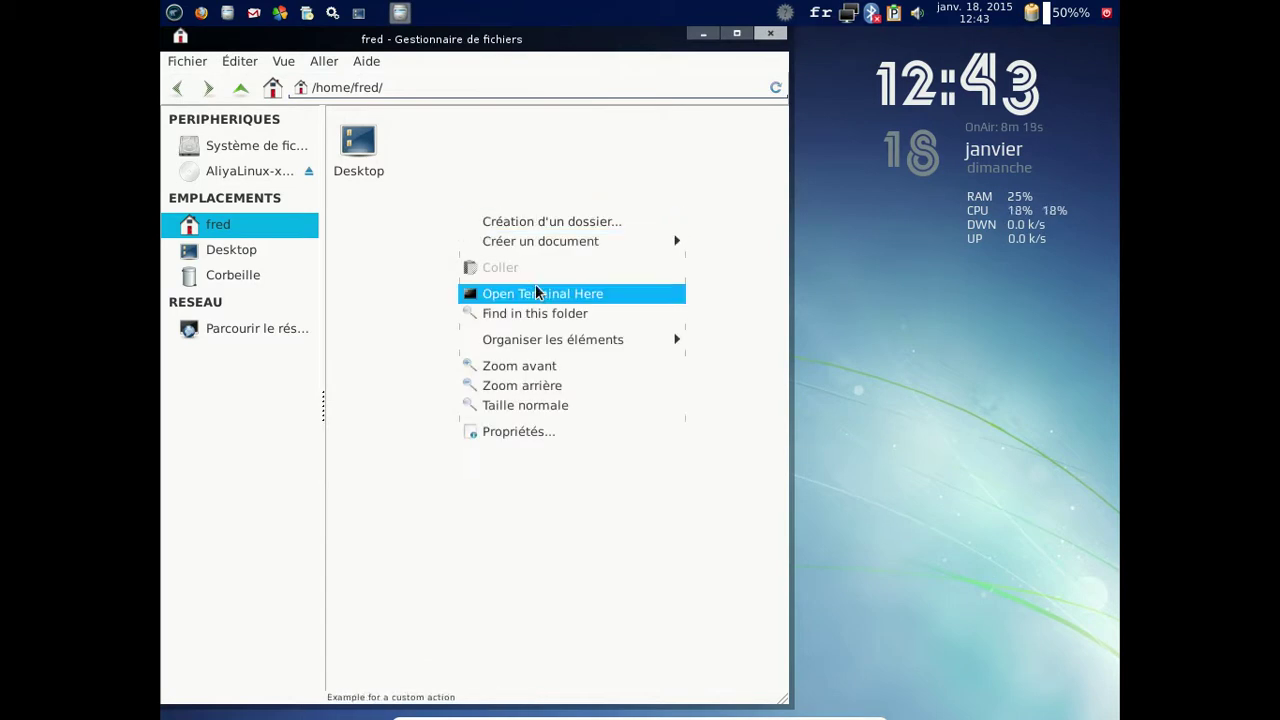
click(543, 295)
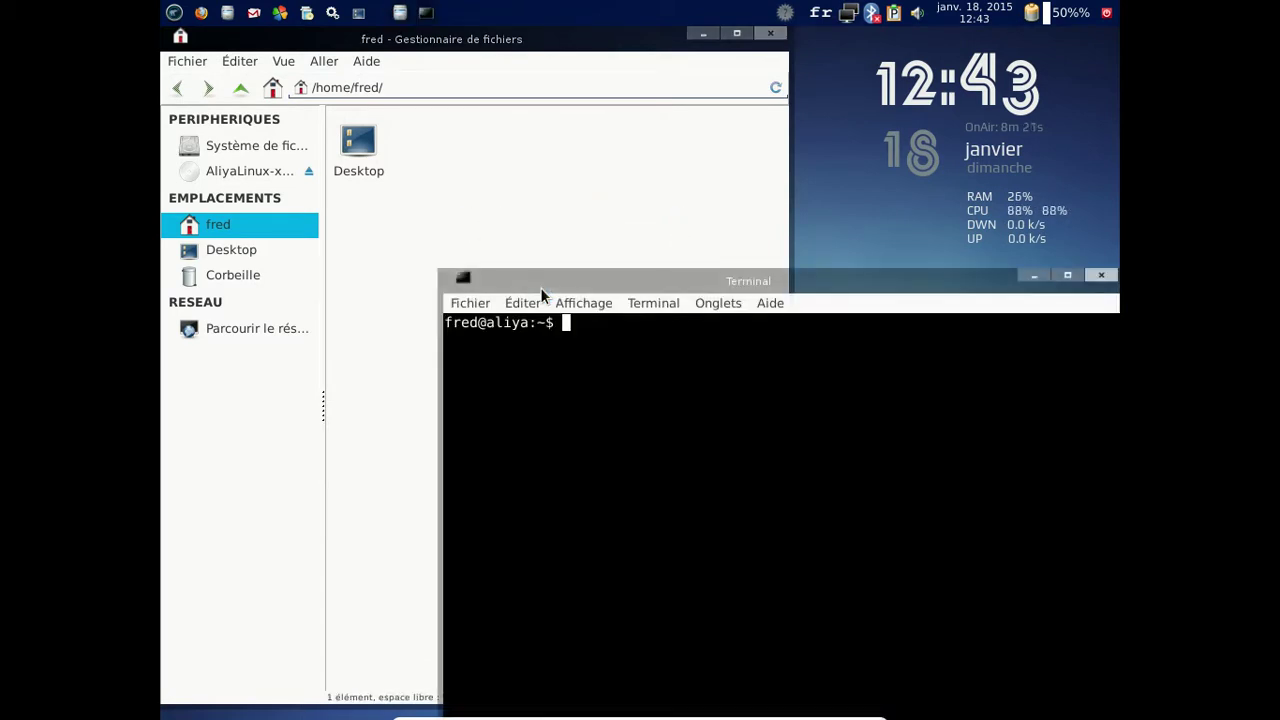
text(xdg-)
key(Tab)
key(Tab)
key(Tab)
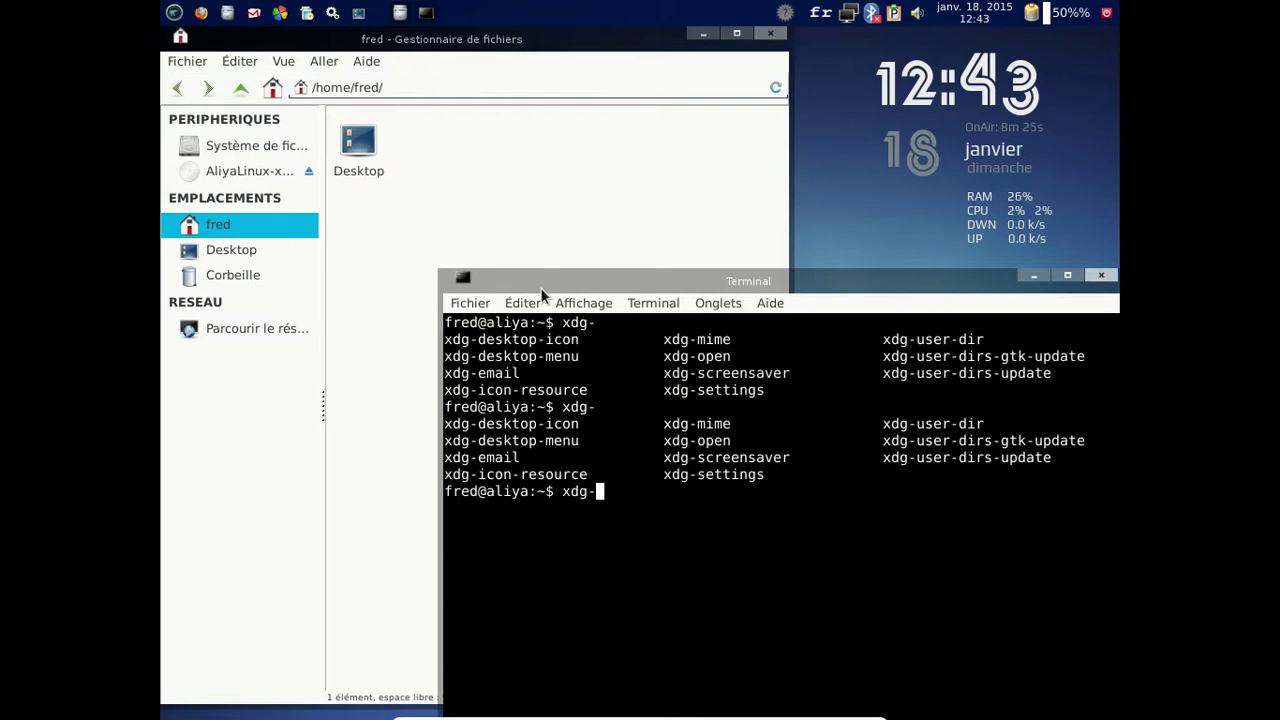
text(user-dir-)
key(BackSpace)
text(s-update)
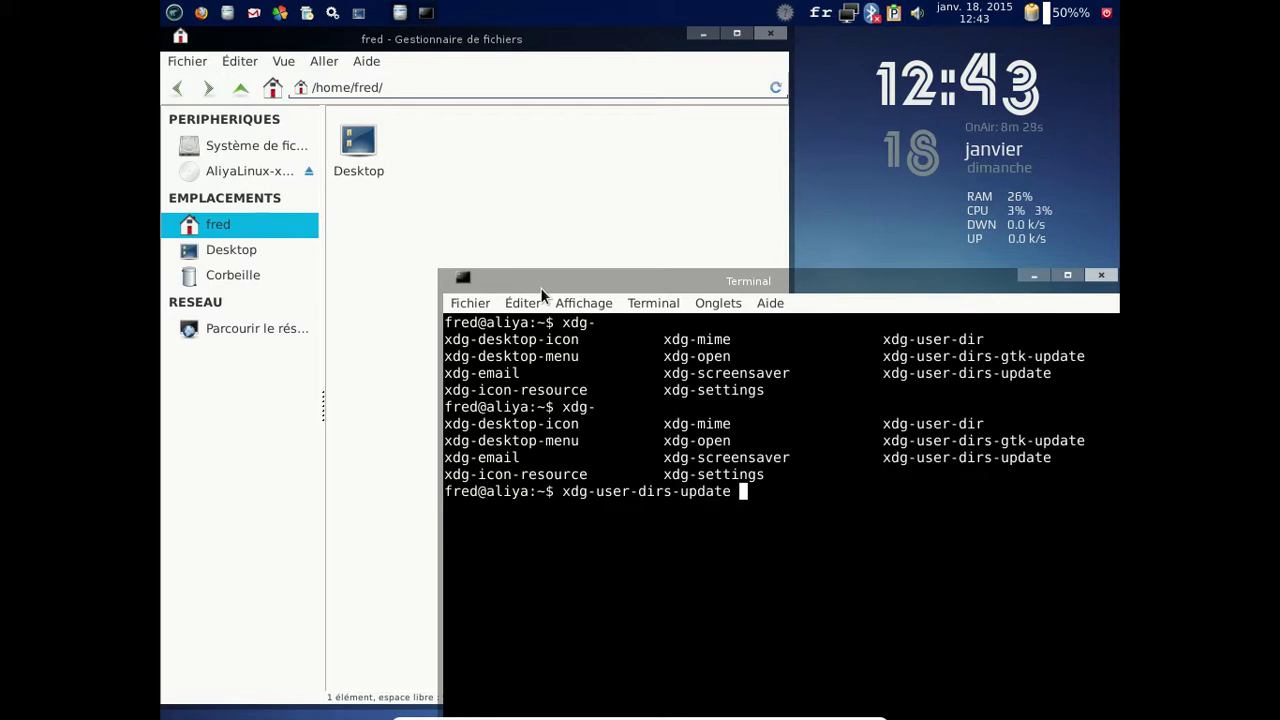
key(Return)
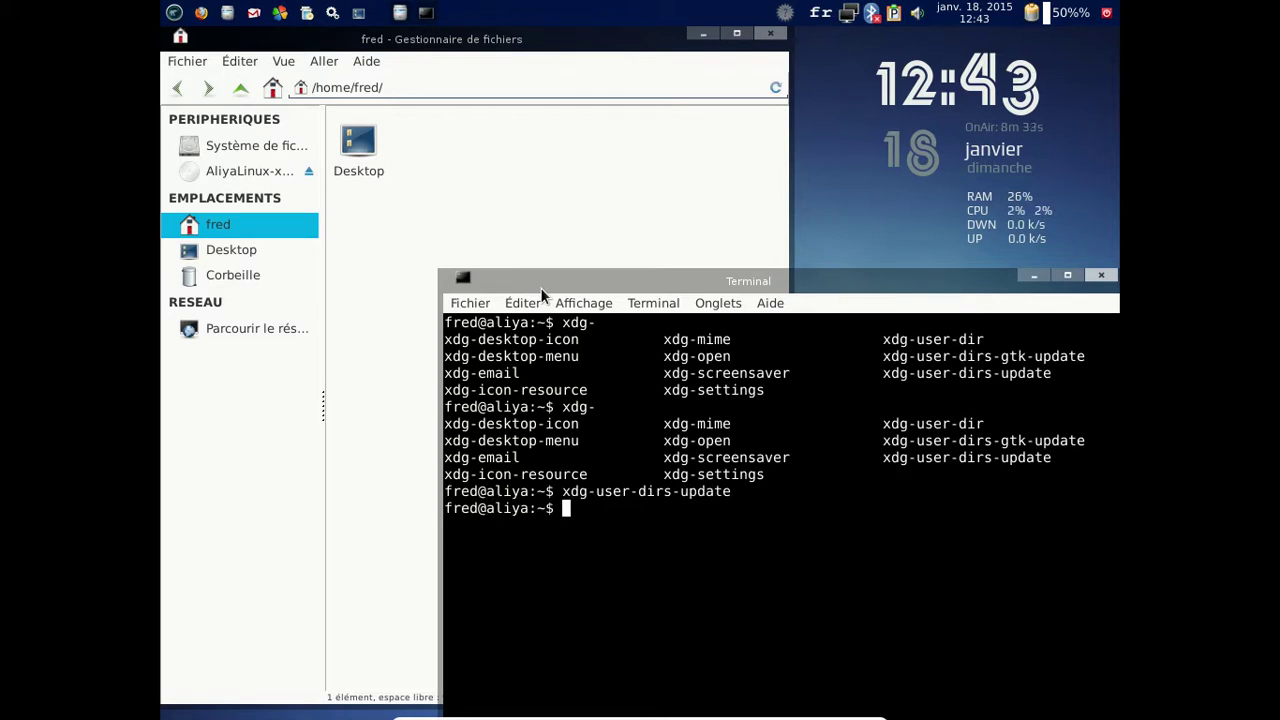
List the home folder's contents with ls, exit the terminal, and close the file manager.
text(ls)
key(Return)
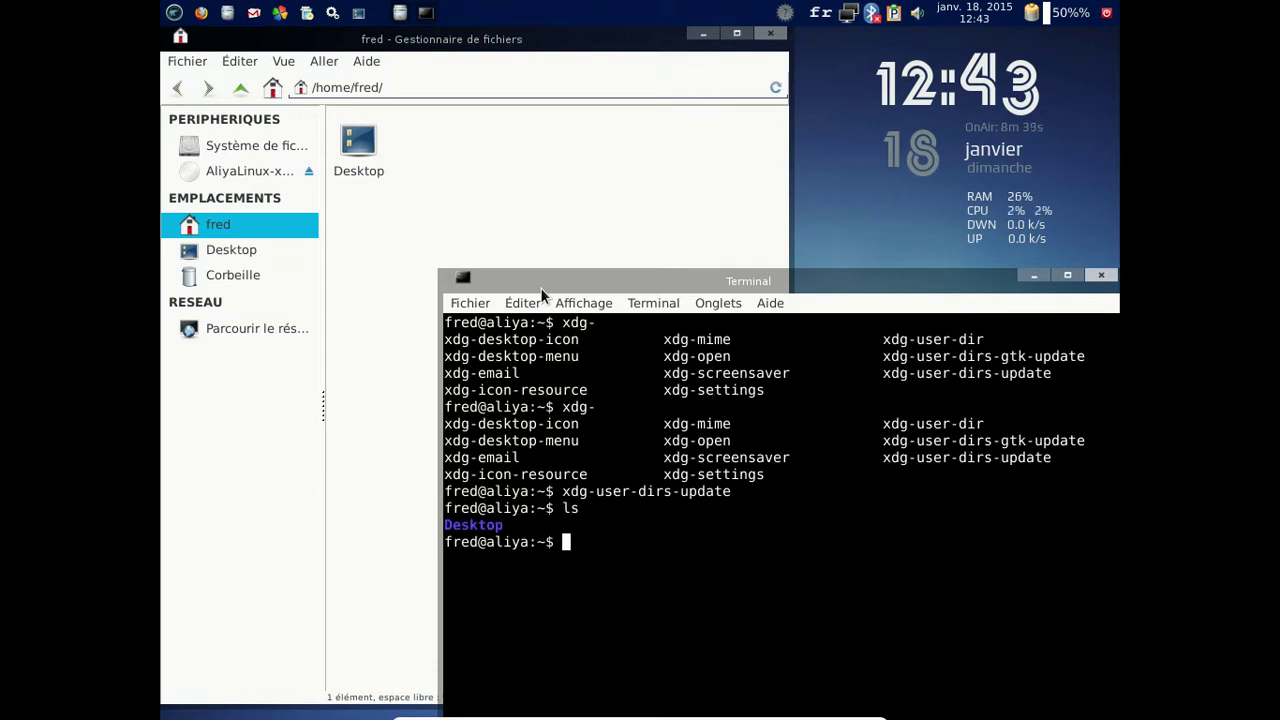
text(exit)
key(Return)
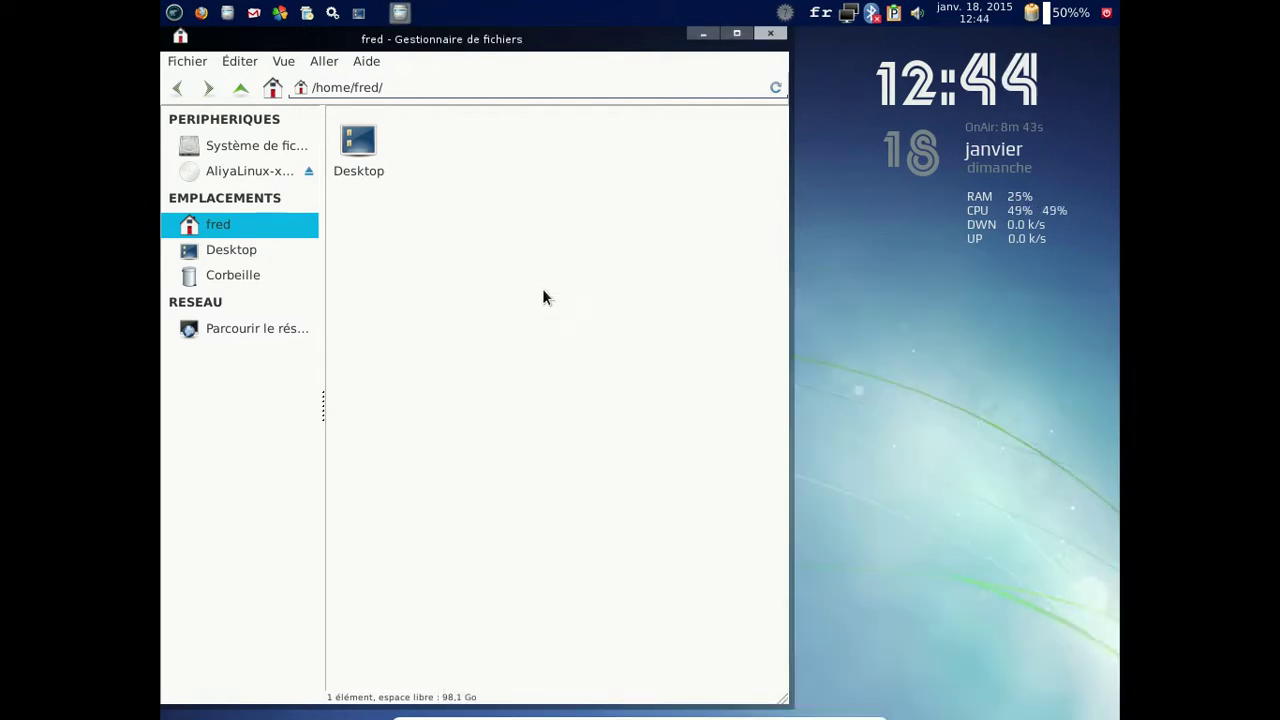
click(769, 40)
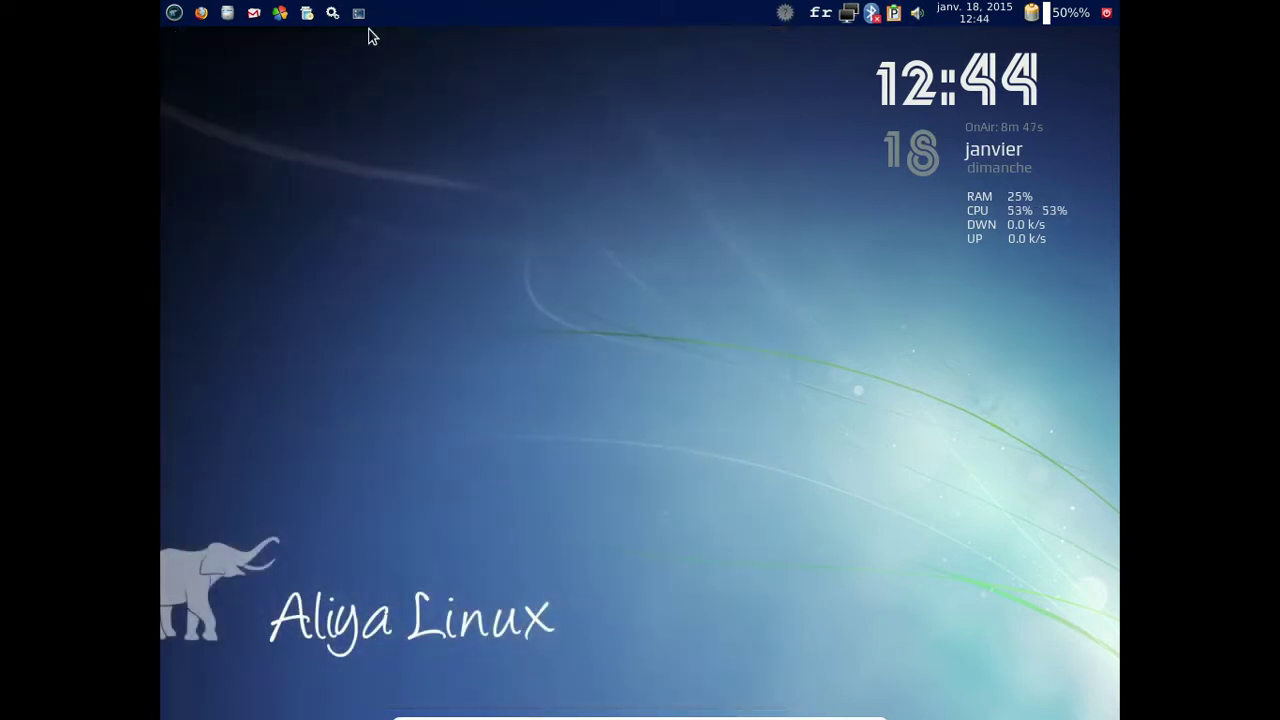
Examine the installed applications in the Multimédia, Jeux, Internet, Infographie, Éducation, Bureau and Accessoires categories.
click(175, 13)
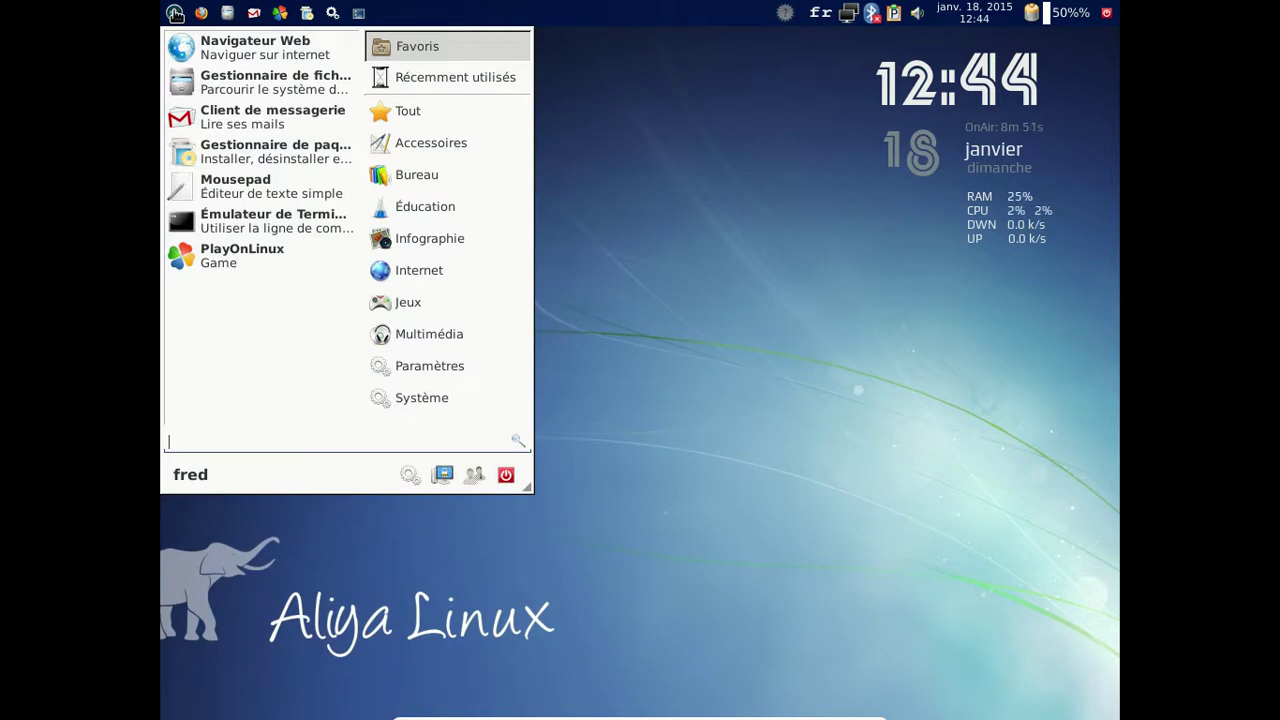
click(489, 337)
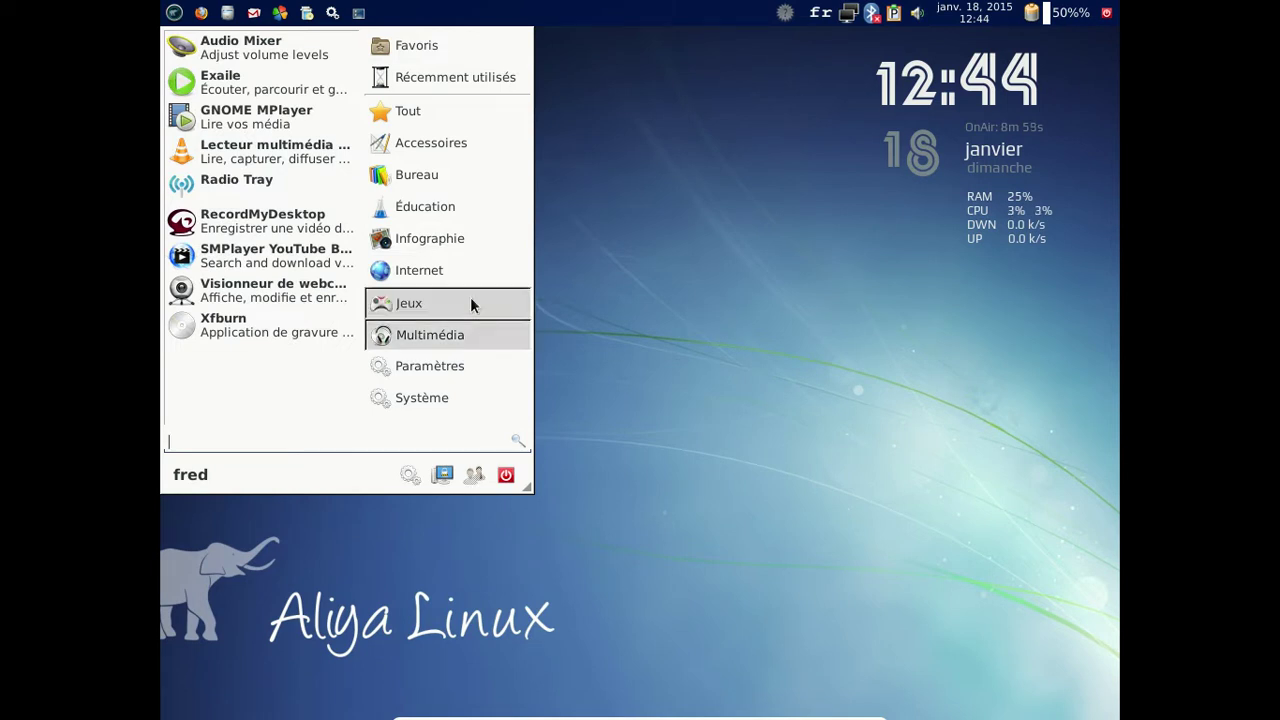
click(470, 302)
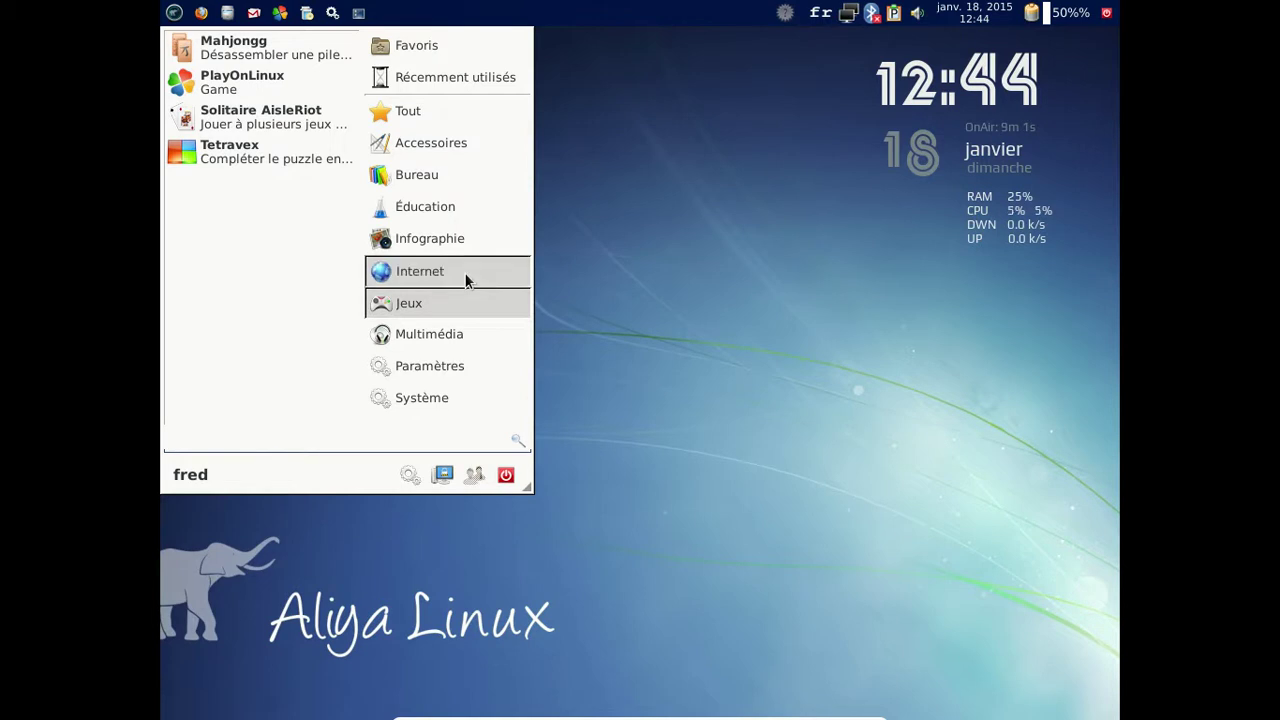
click(466, 272)
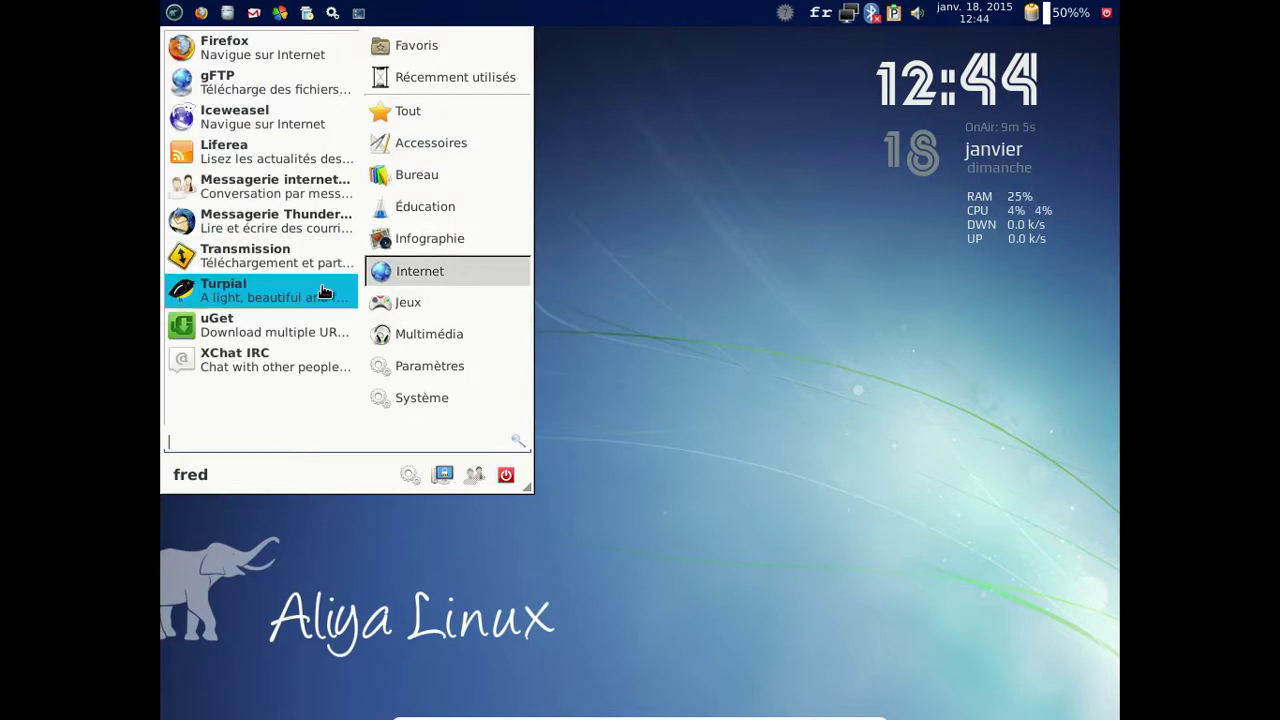
click(420, 237)
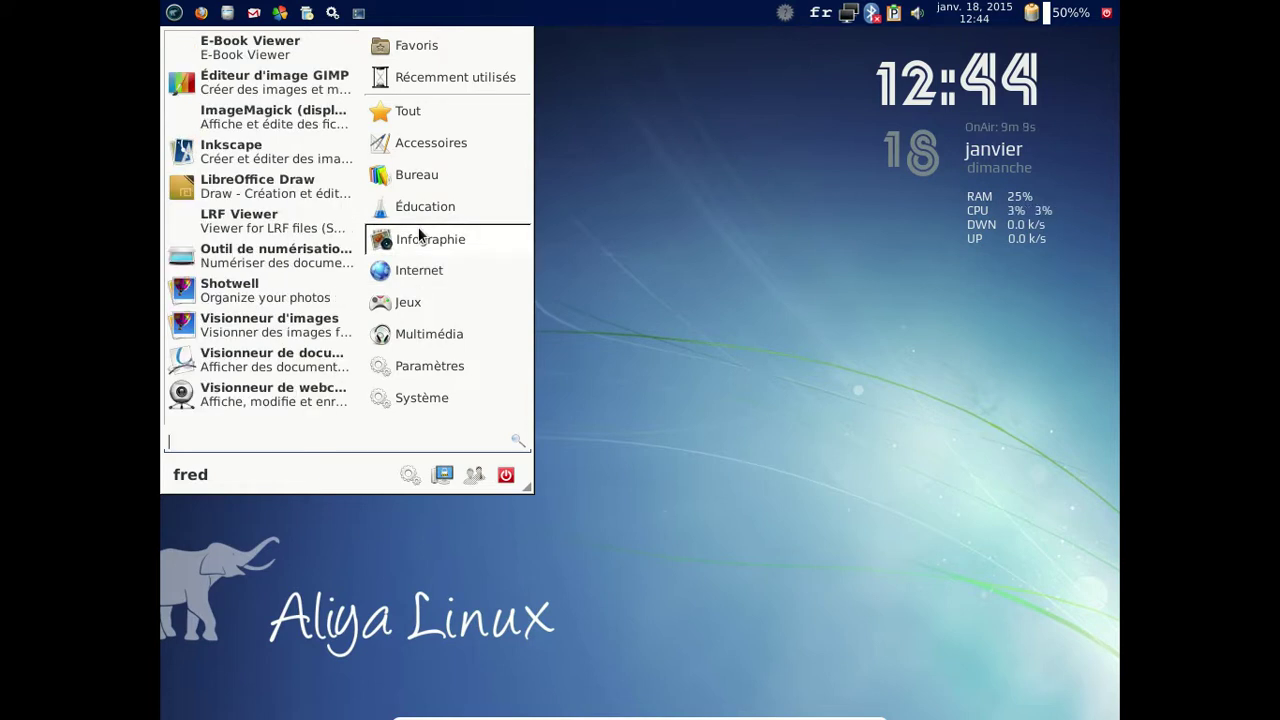
click(421, 212)
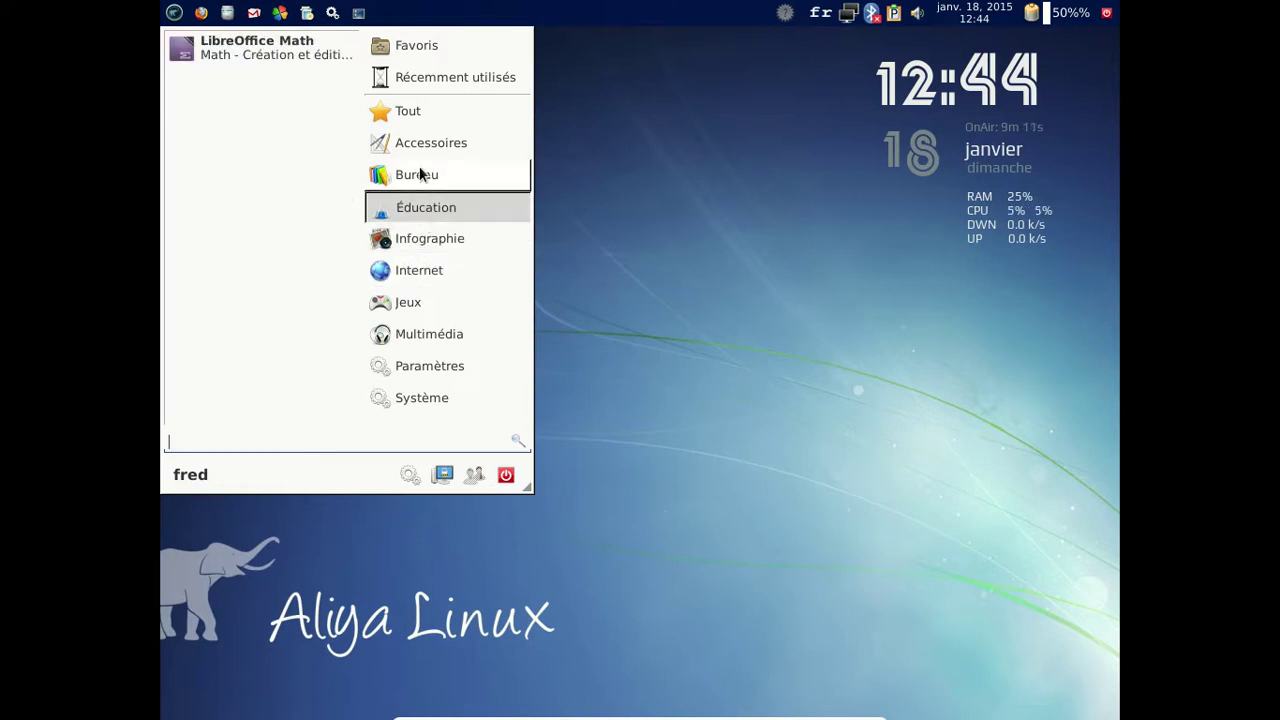
click(420, 175)
click(421, 146)
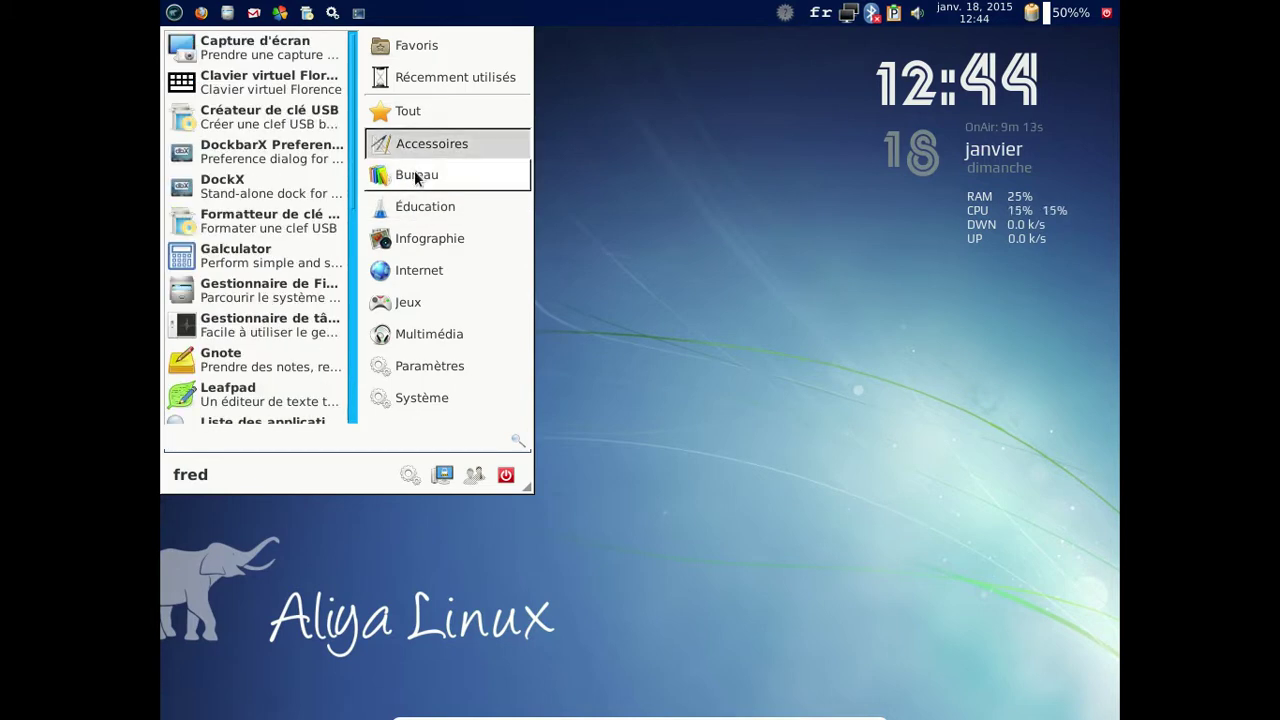
Launch calibre from the Bureau applications, complete its welcome wizard with français and Generic e-ink device, and close it.
click(415, 178)
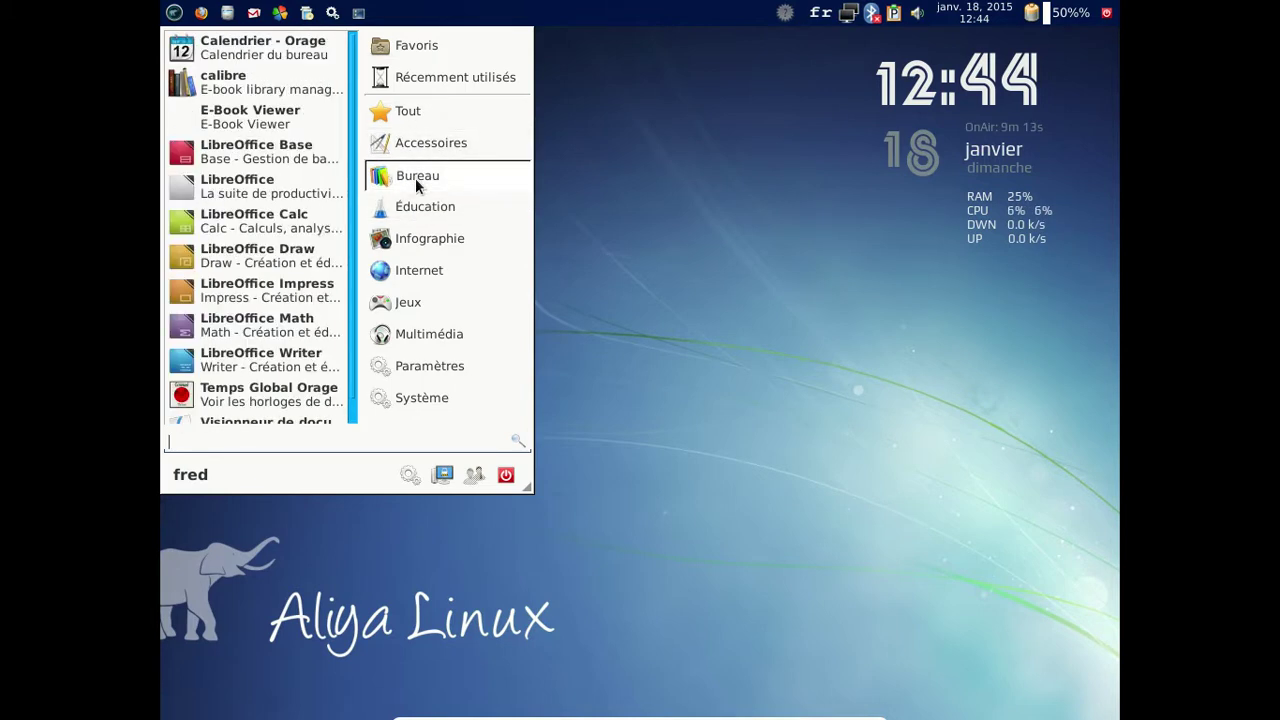
click(285, 94)
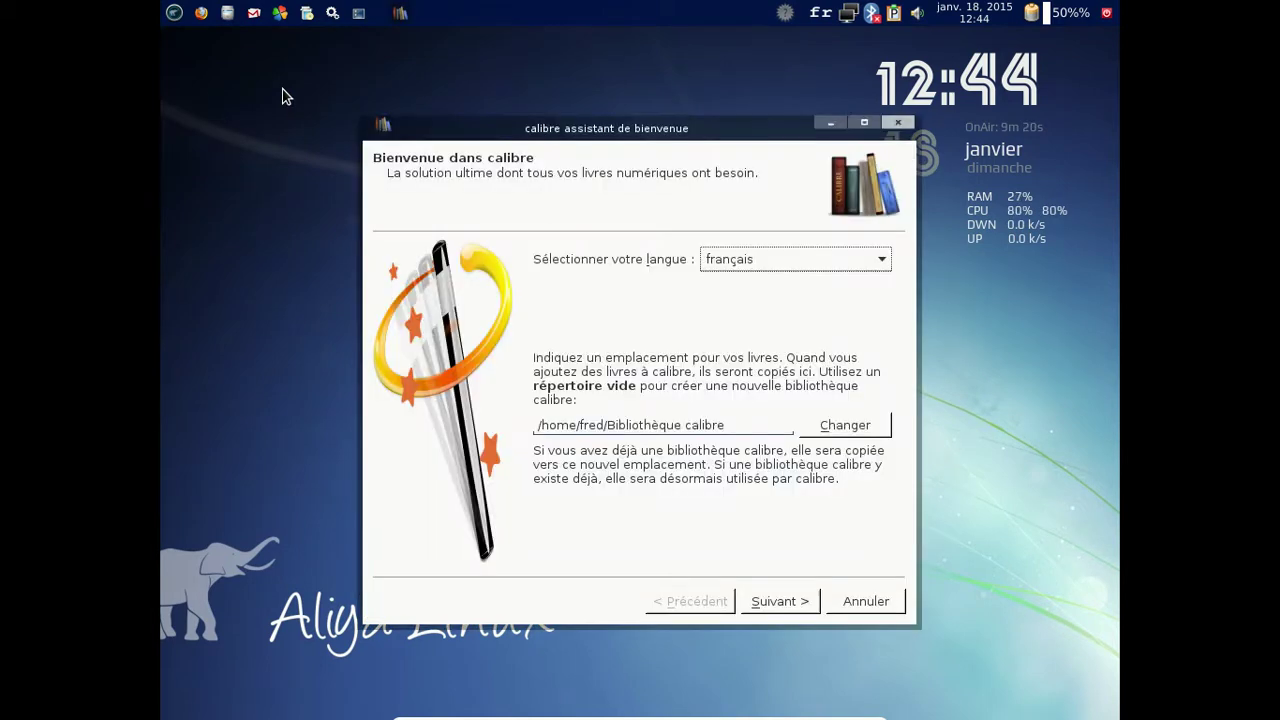
click(758, 598)
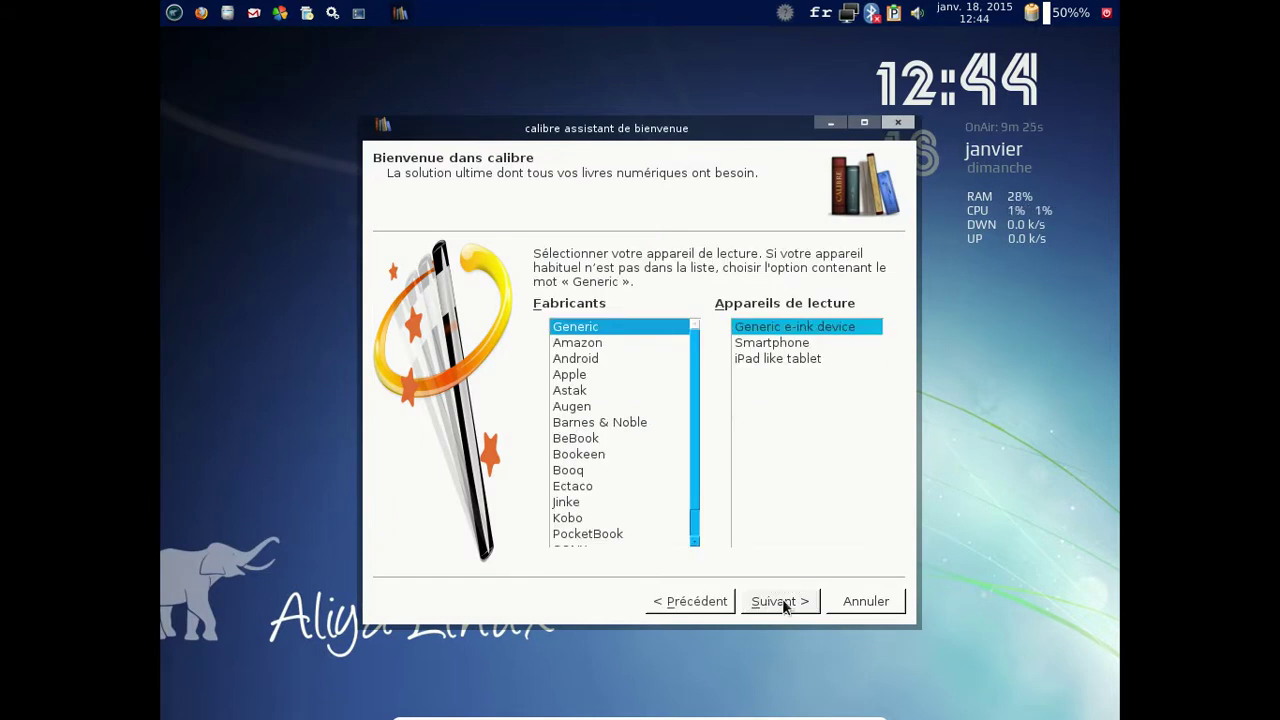
click(782, 601)
click(783, 601)
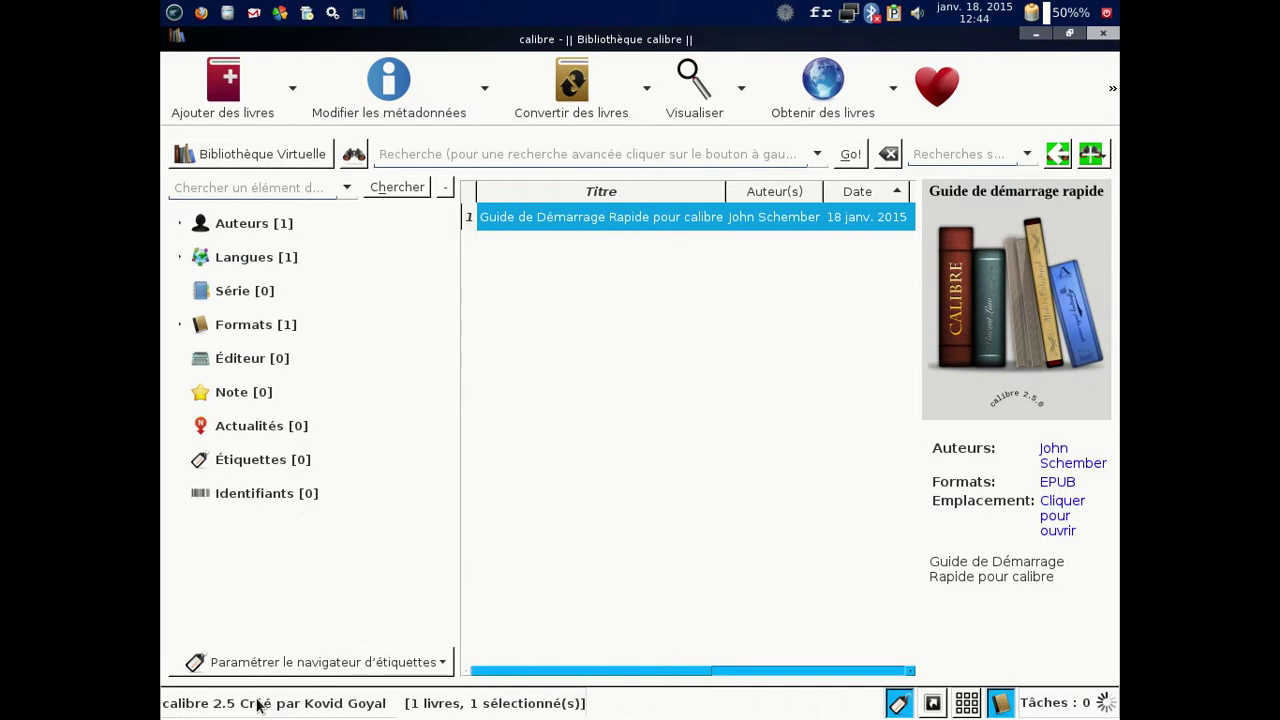
click(1104, 35)
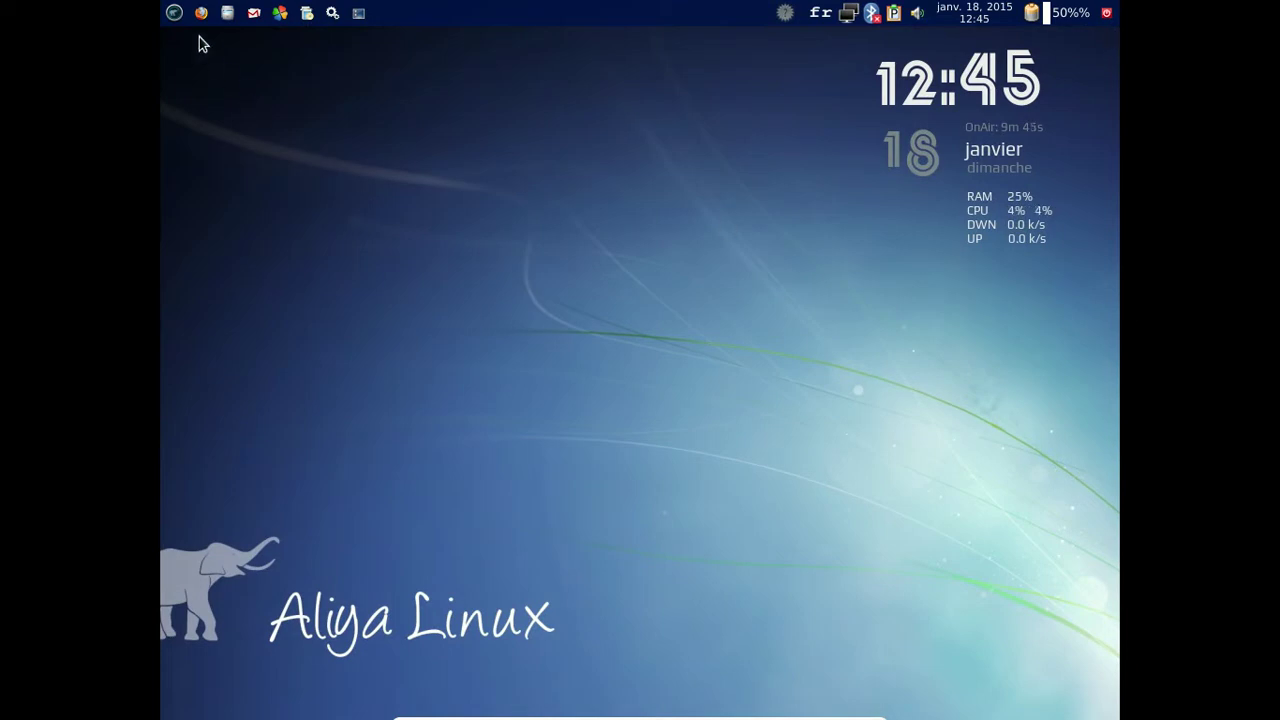
Examine the full list of applications in the Accessoires category.
click(174, 13)
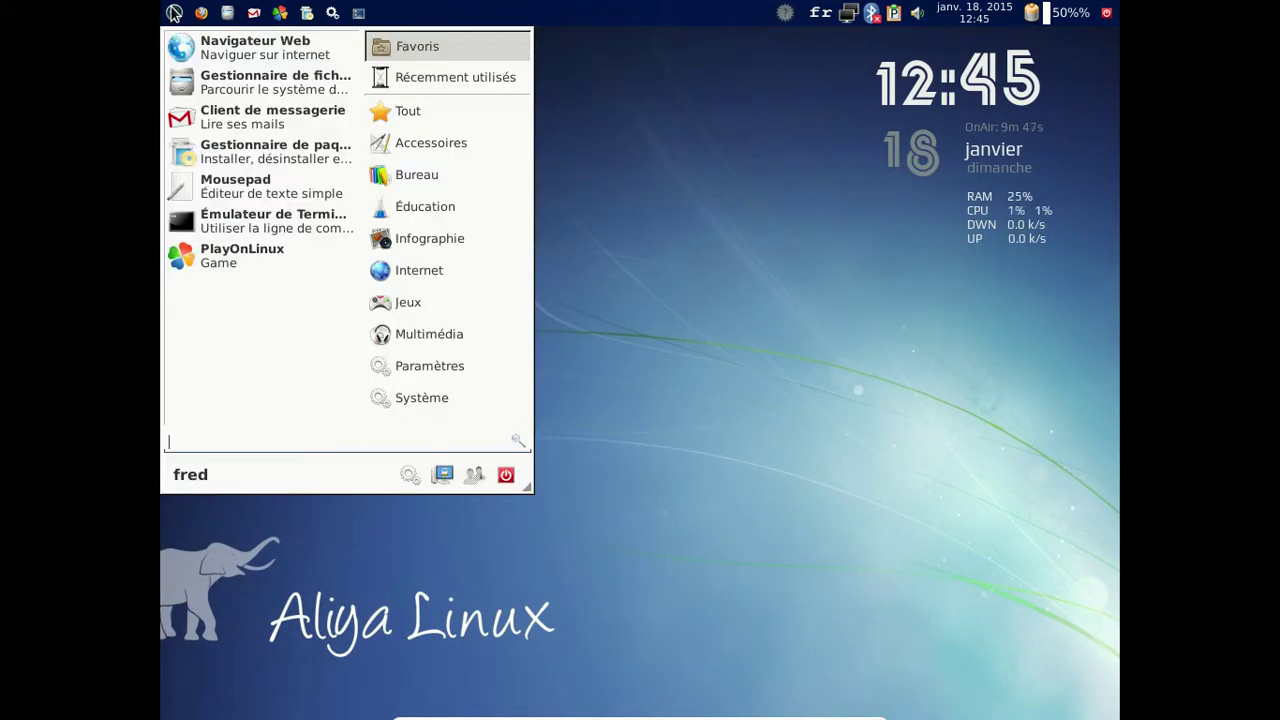
click(404, 146)
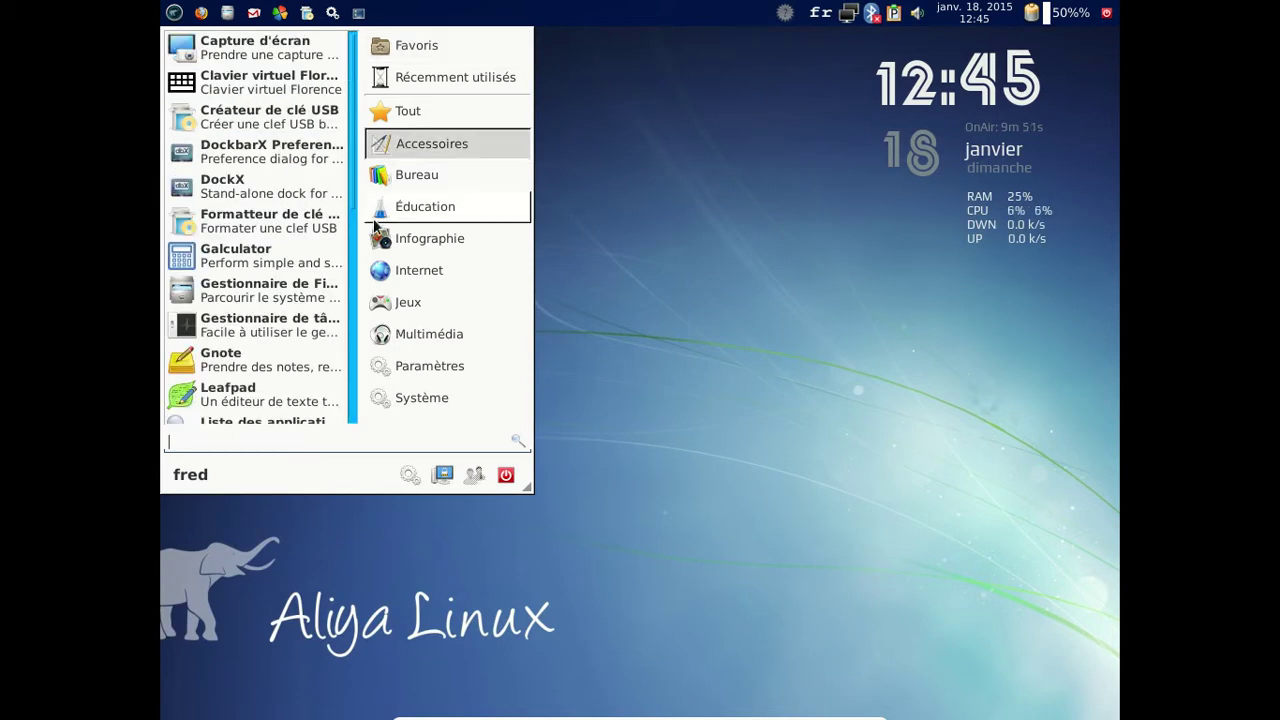
scroll(340, 248, down, 3)
scroll(340, 248, down, 3)
scroll(340, 248, down, 1)
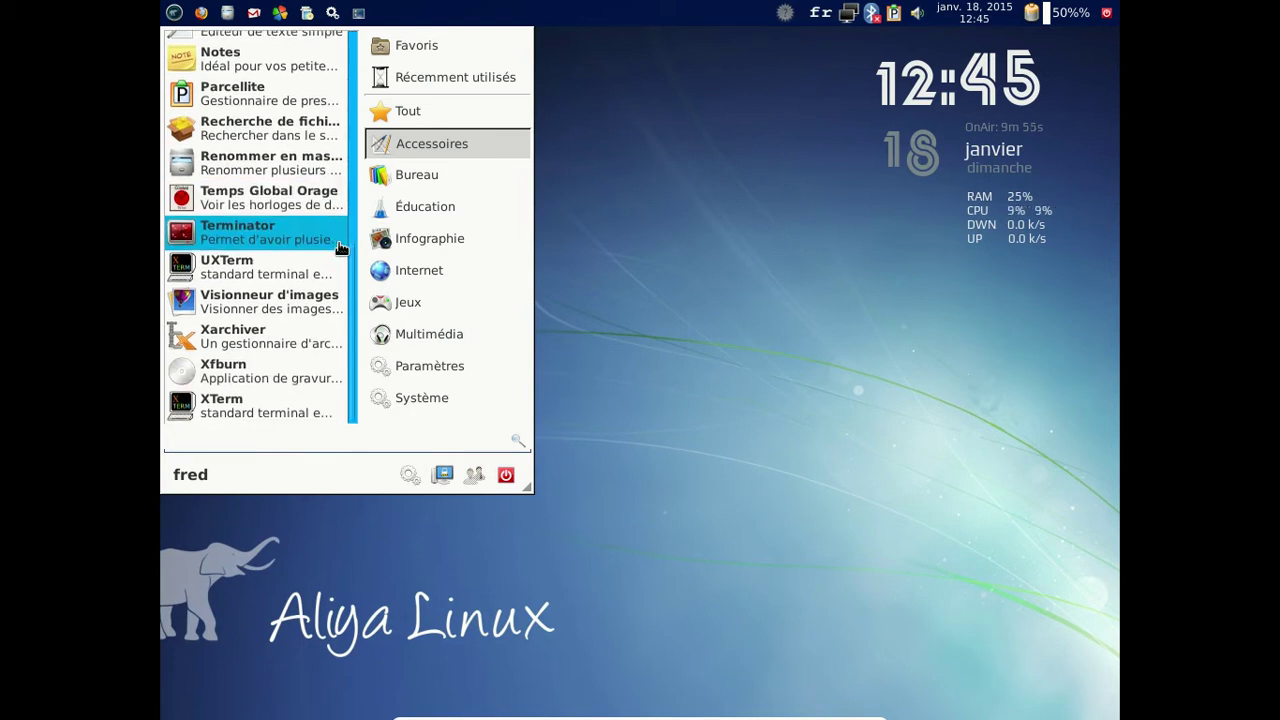
scroll(341, 248, up, 4)
scroll(340, 247, up, 4)
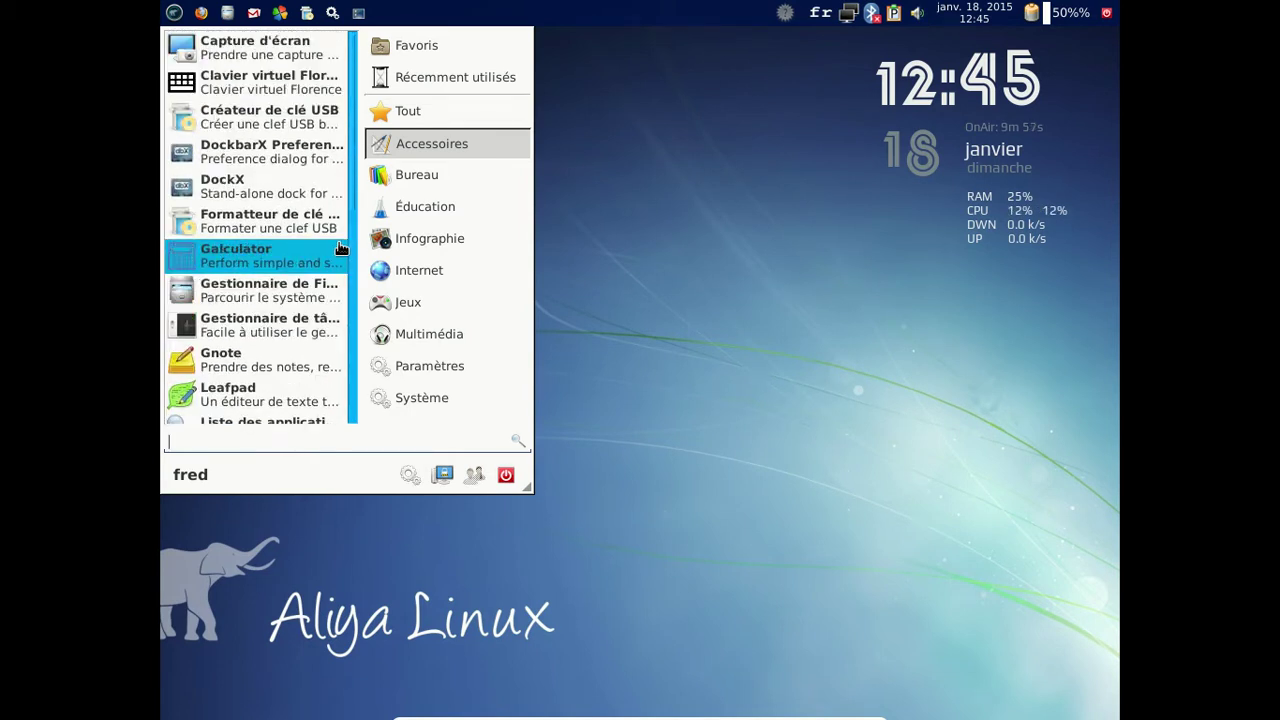
Examine the applications in the Bureau, Éducation, Infographie, Internet, Jeux and Multimédia categories.
click(457, 178)
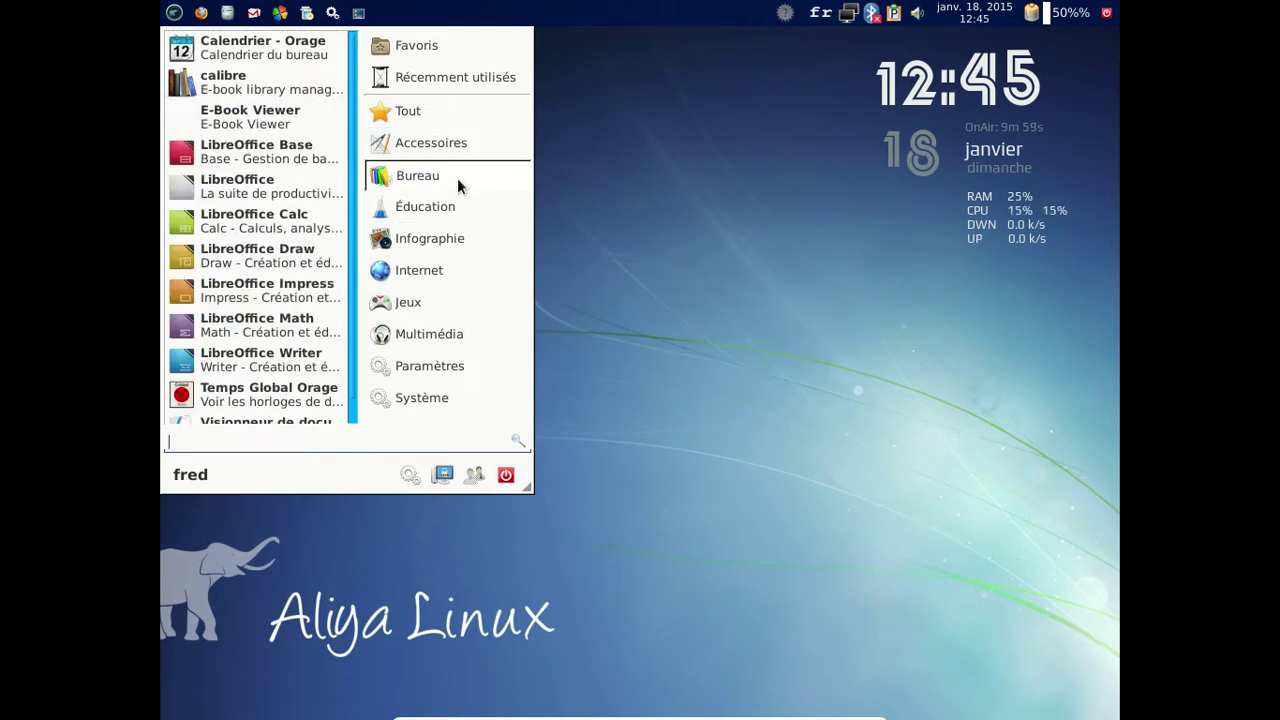
scroll(278, 108, down, 1)
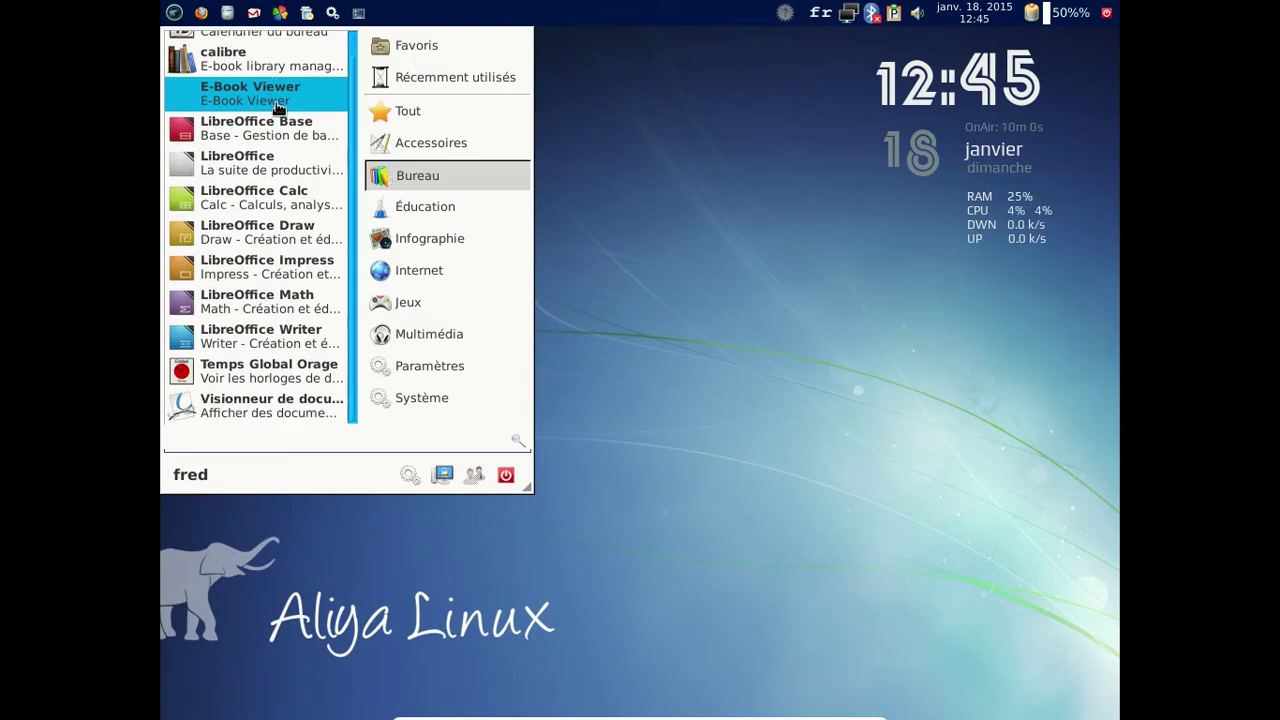
click(479, 207)
click(472, 229)
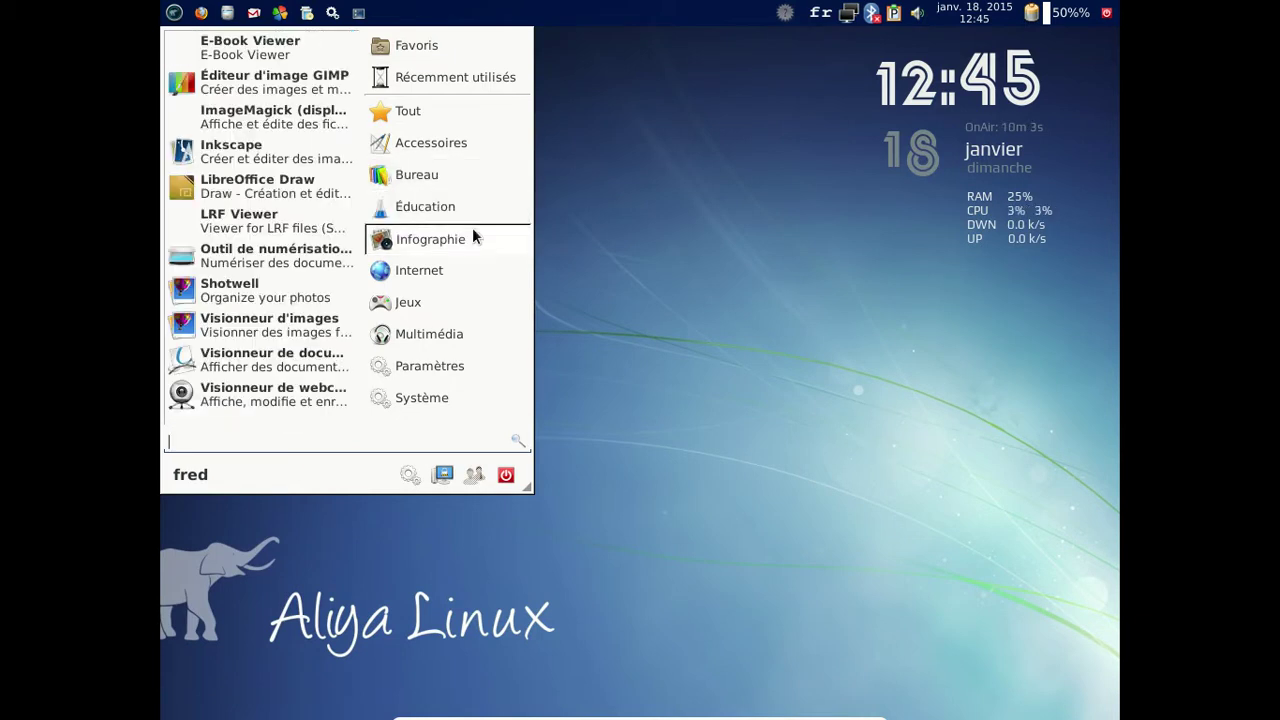
click(436, 270)
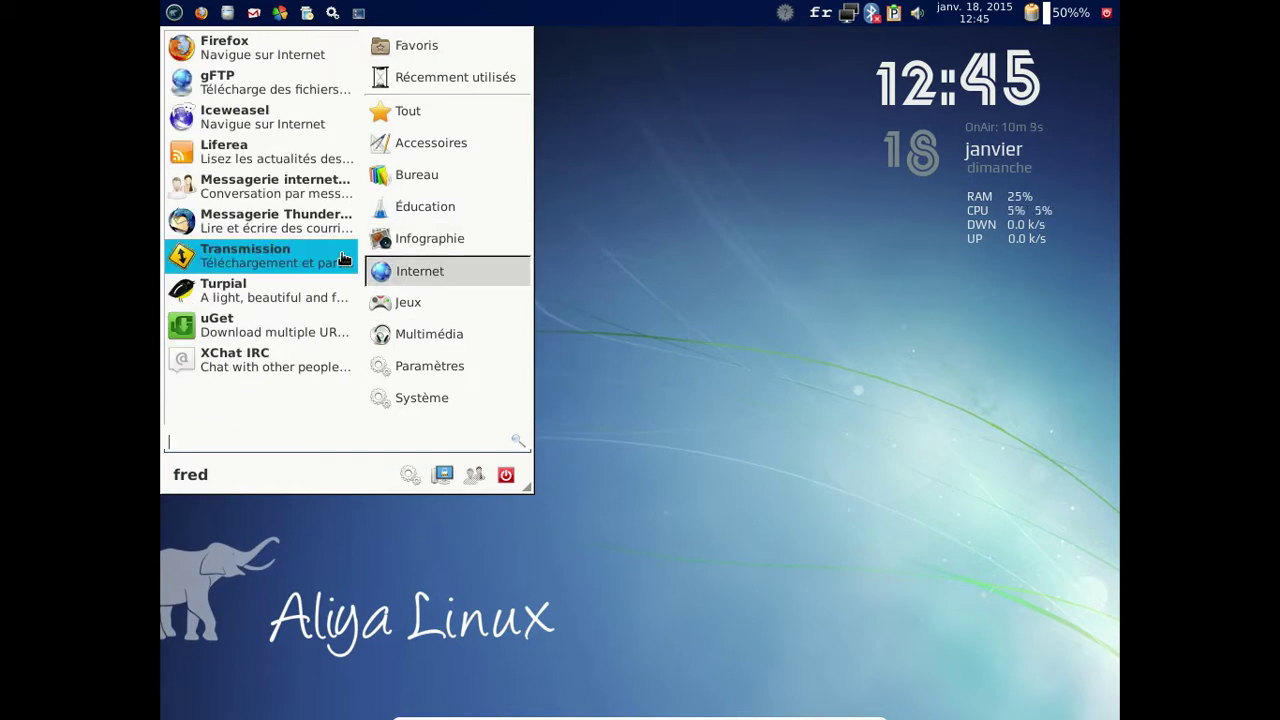
click(397, 310)
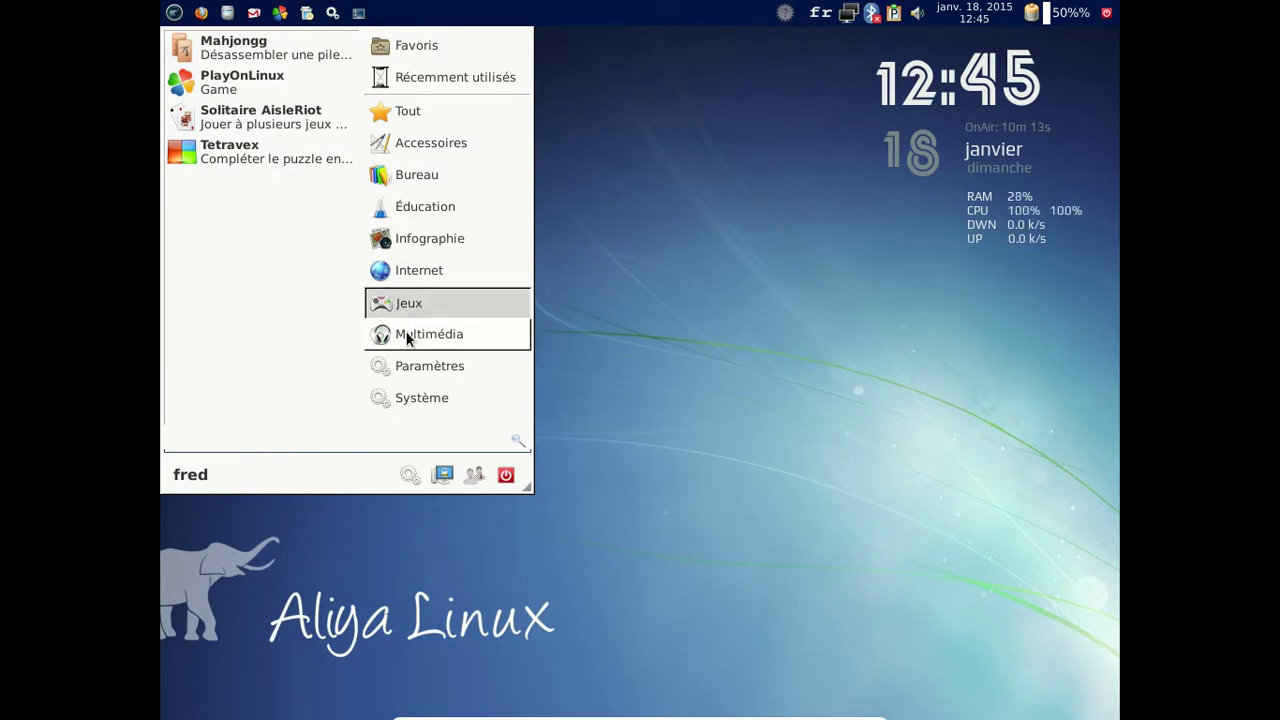
click(408, 338)
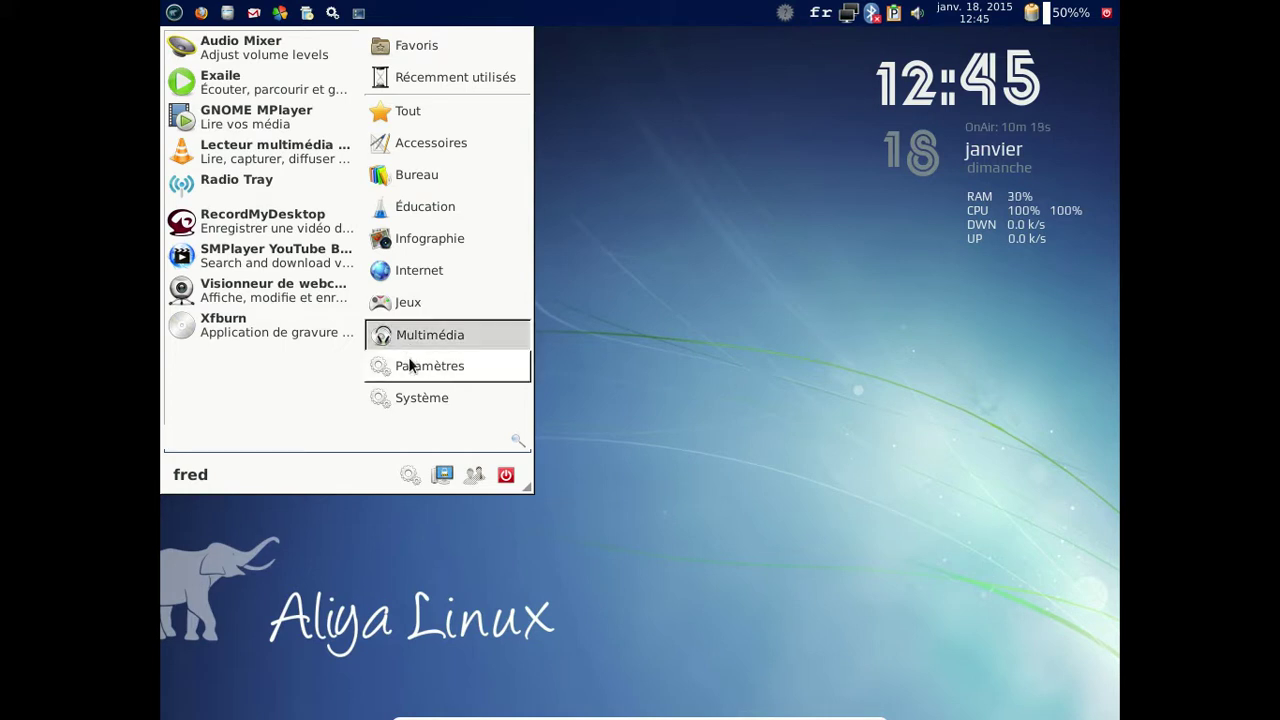
Examine the full lists of tools in the Paramètres and Système categories, and close the application menu.
click(410, 366)
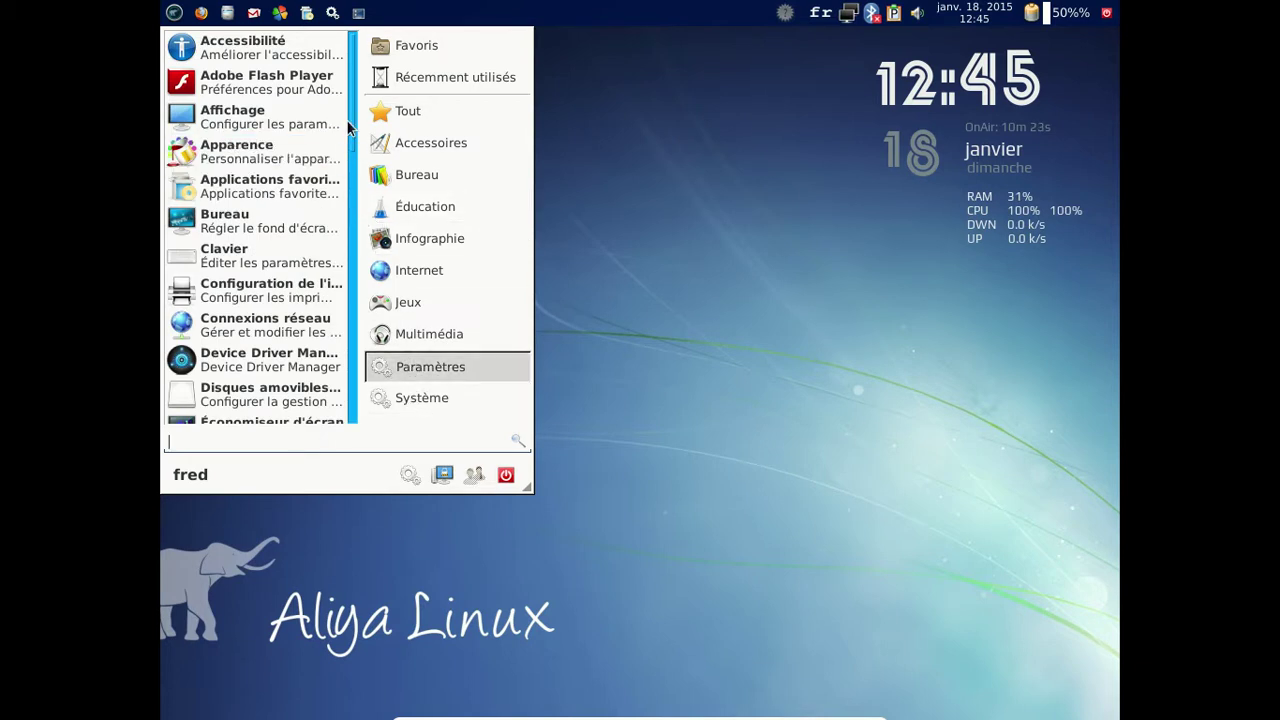
drag(352, 125, 362, 370)
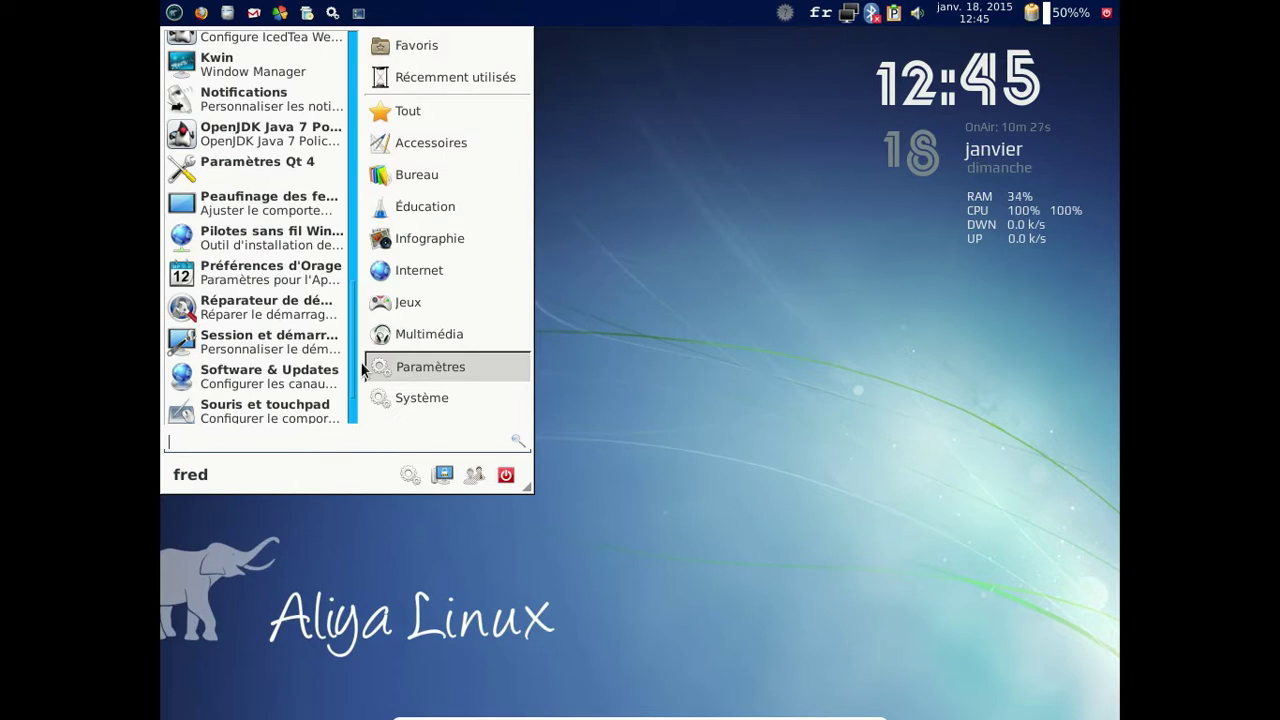
click(448, 398)
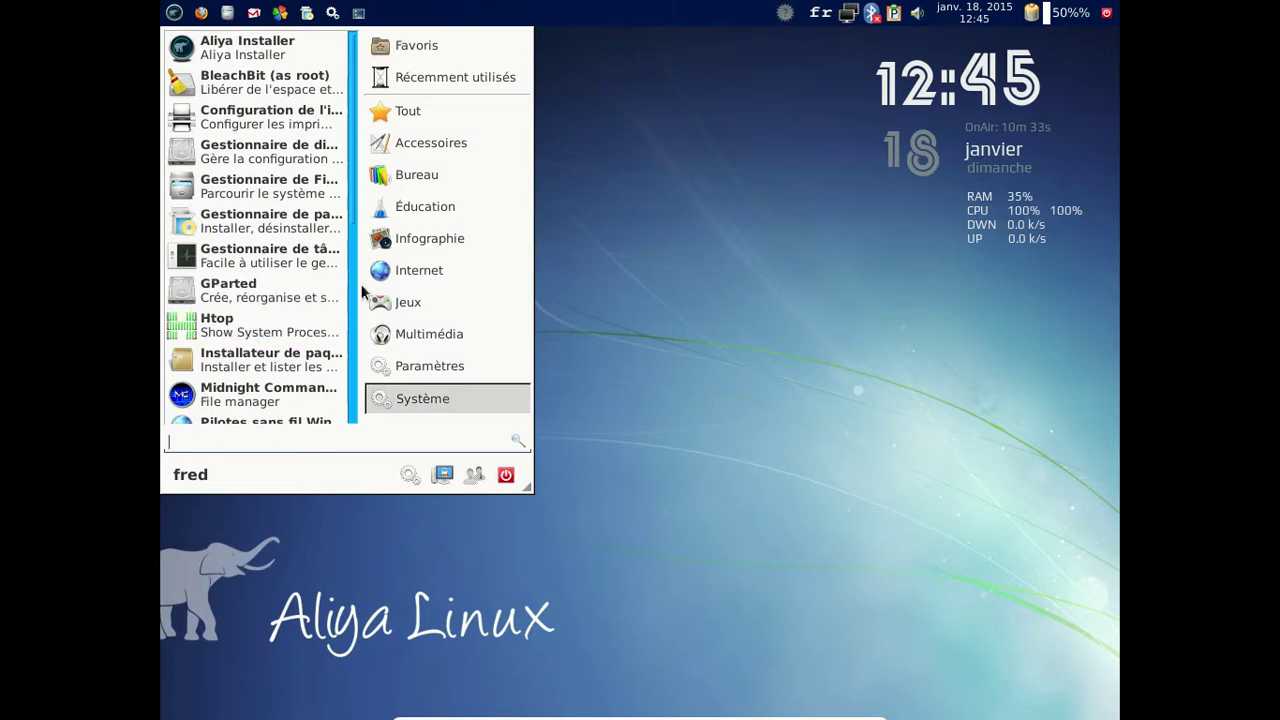
drag(351, 174, 348, 420)
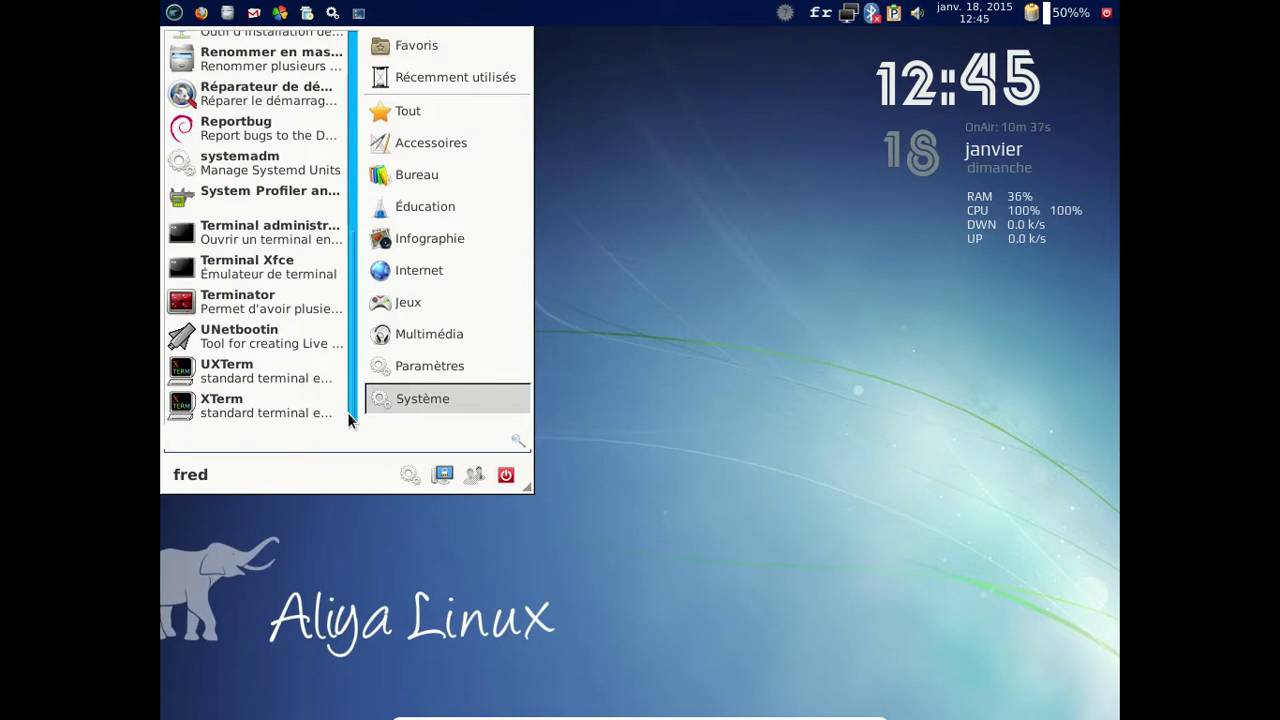
click(681, 94)
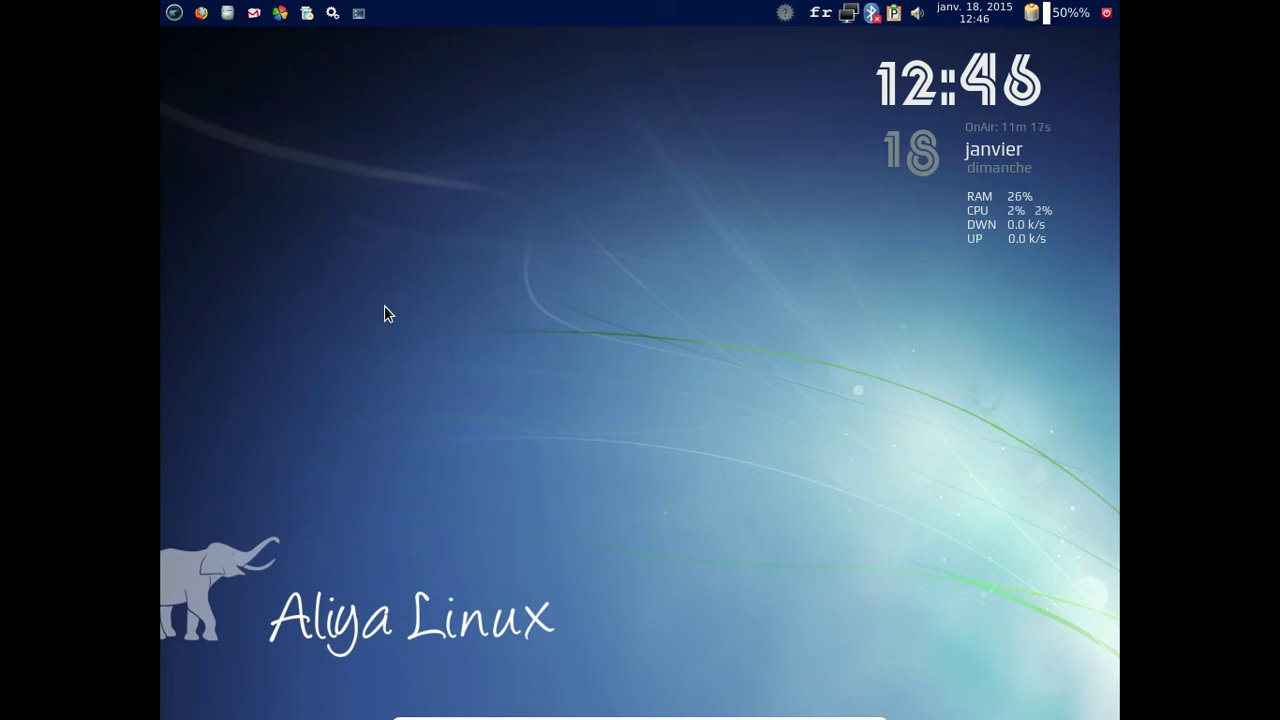
Shut down the Aliya Linux virtual machine with the Éteindre option, leaving session saving off.
click(1107, 13)
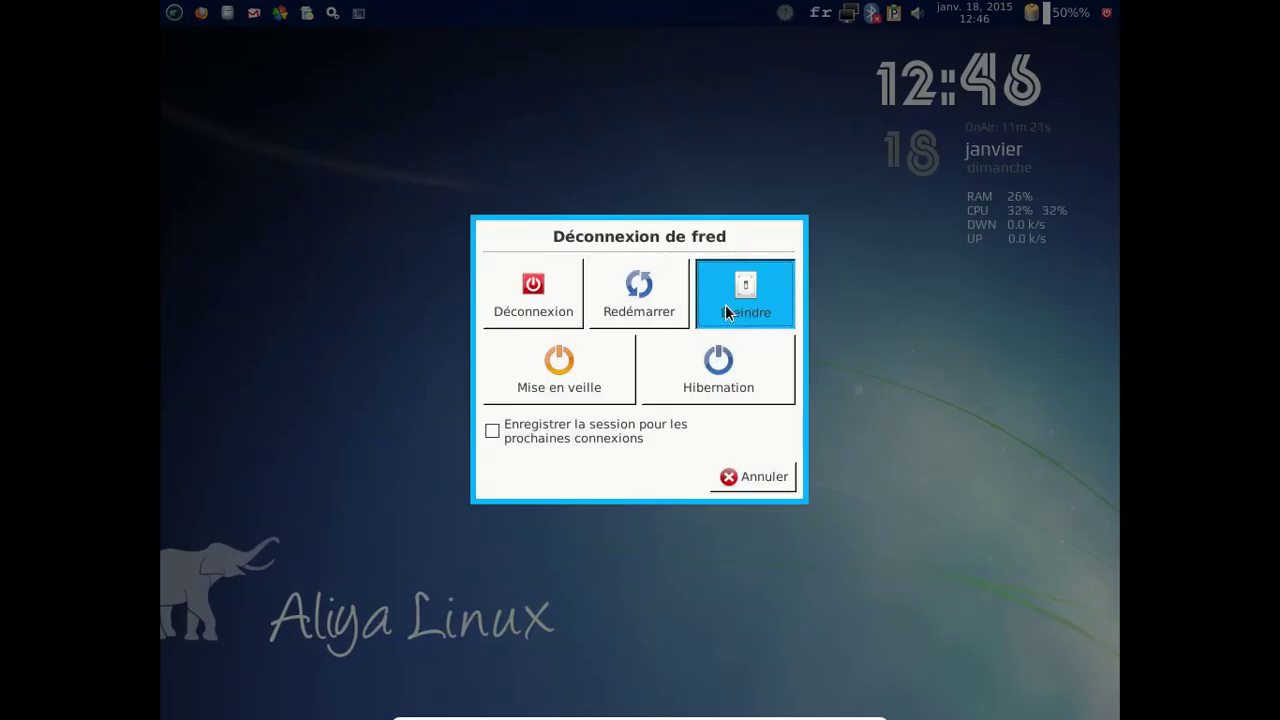
click(726, 312)
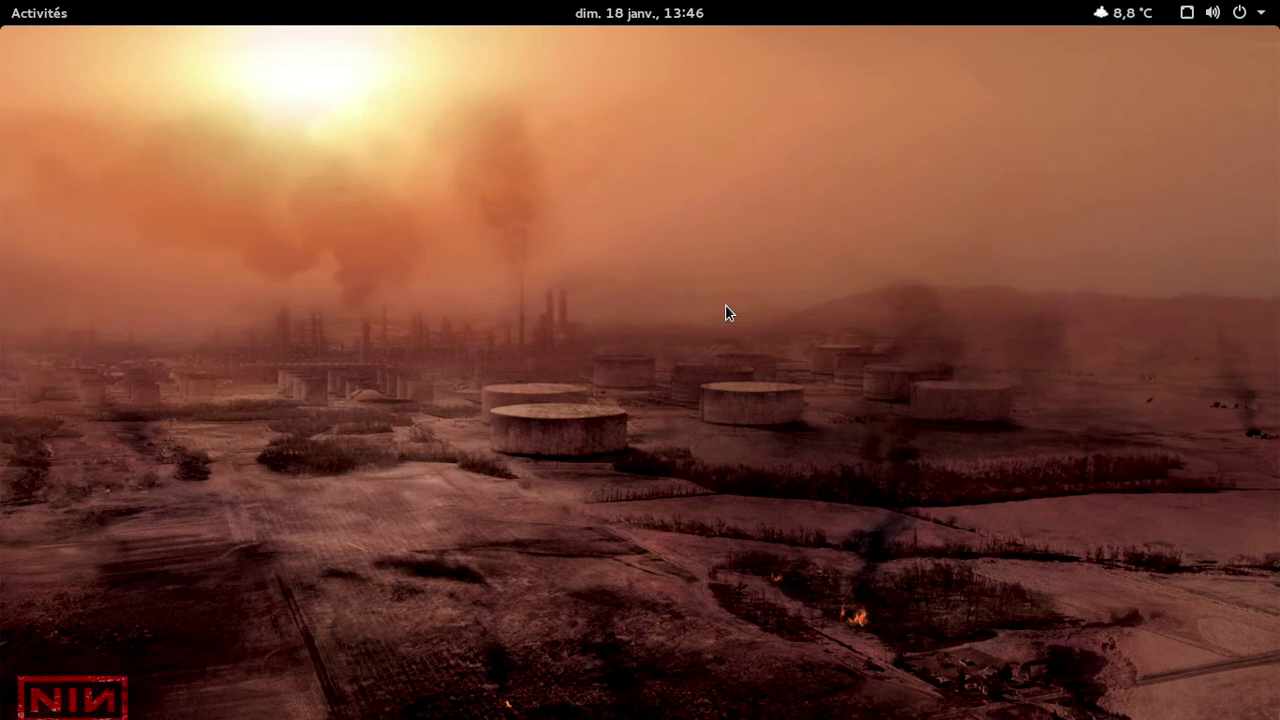
key(super+m)
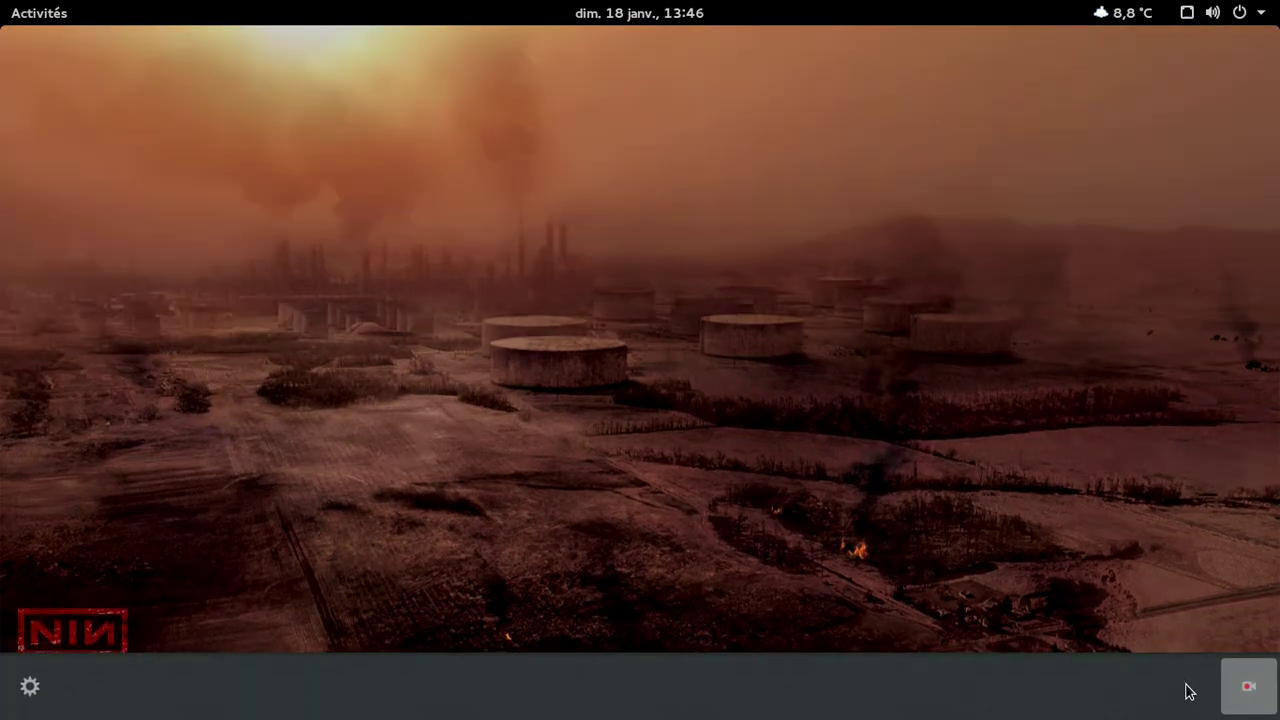
click(1248, 690)
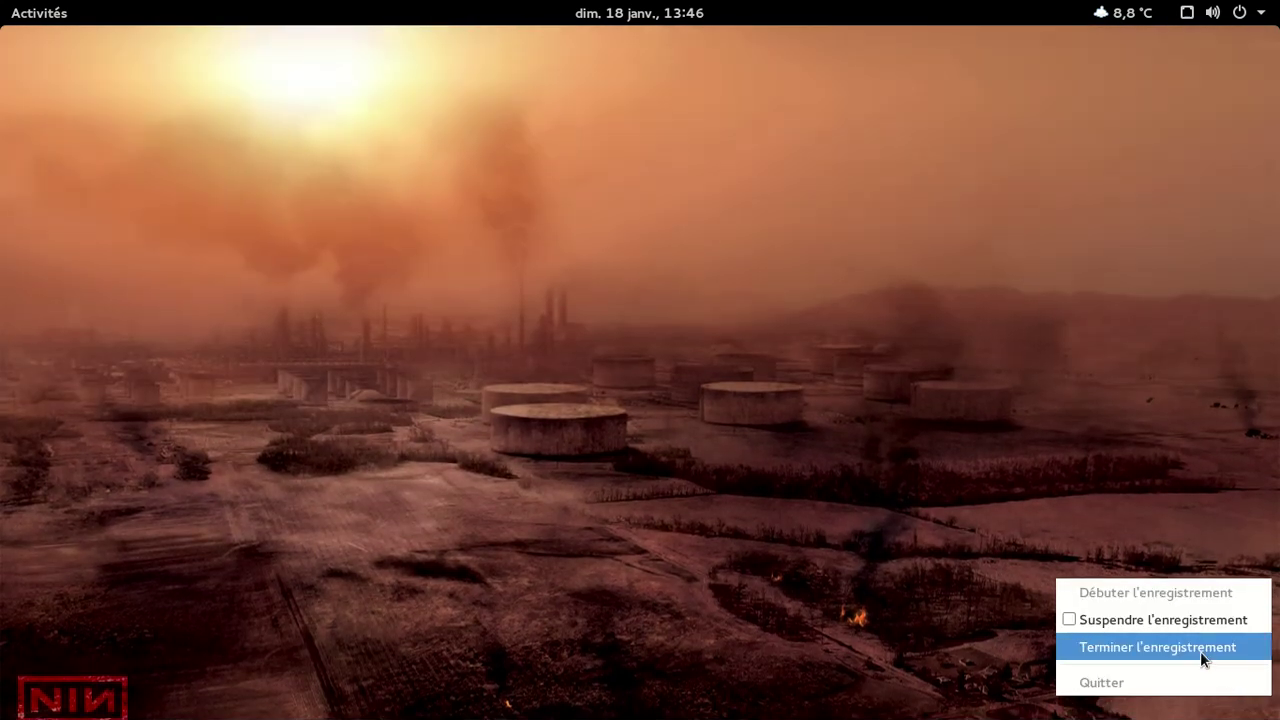